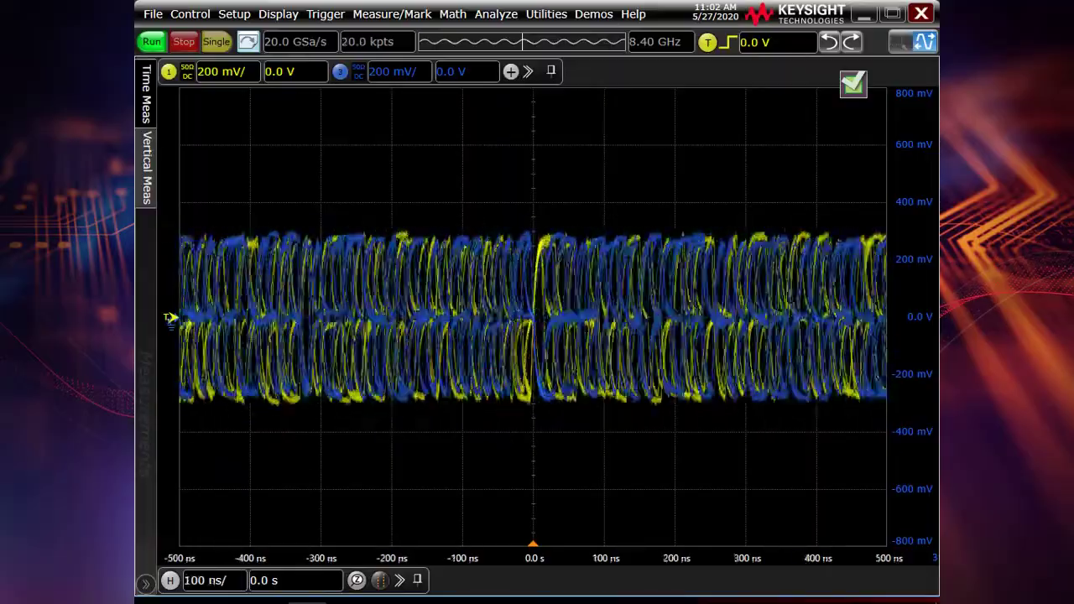
Combine channels 1 and 3 into a differential pair in the Channel 1 settings
left_click(169, 72)
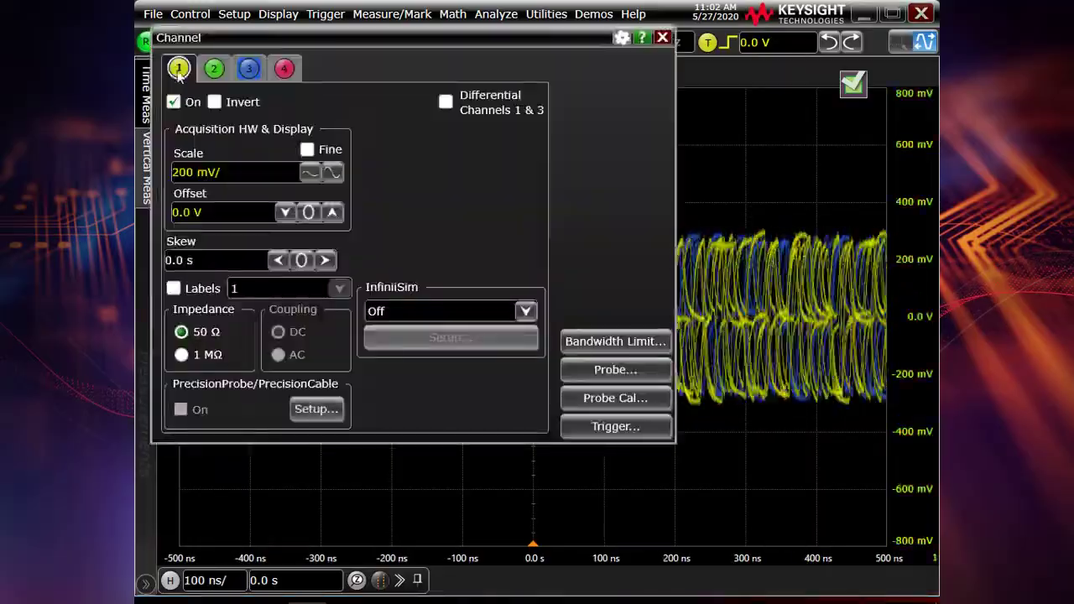
left_click(459, 103)
left_click(251, 68)
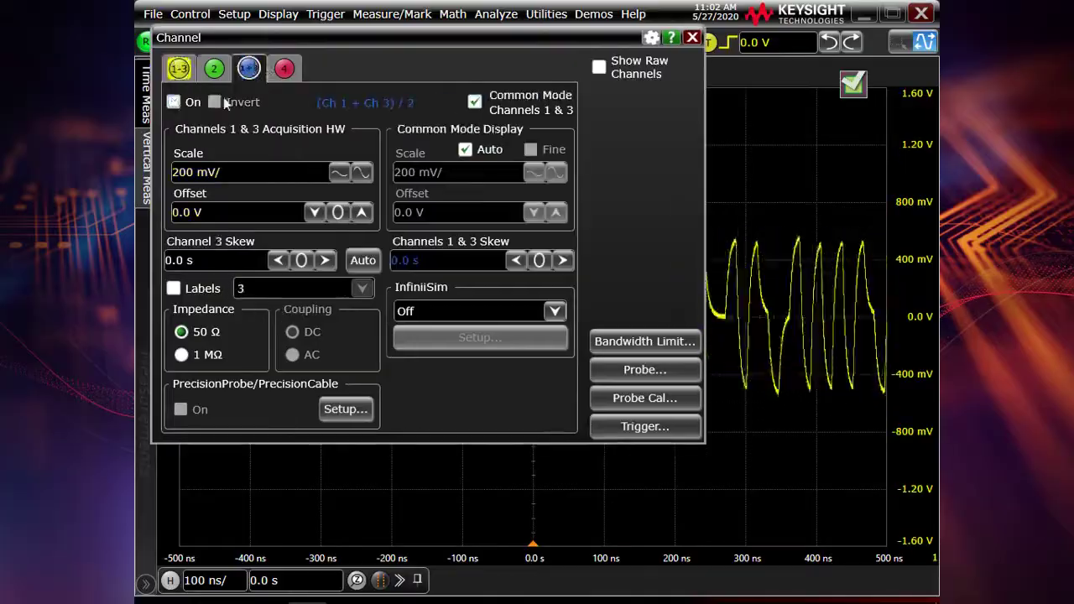
left_click(692, 37)
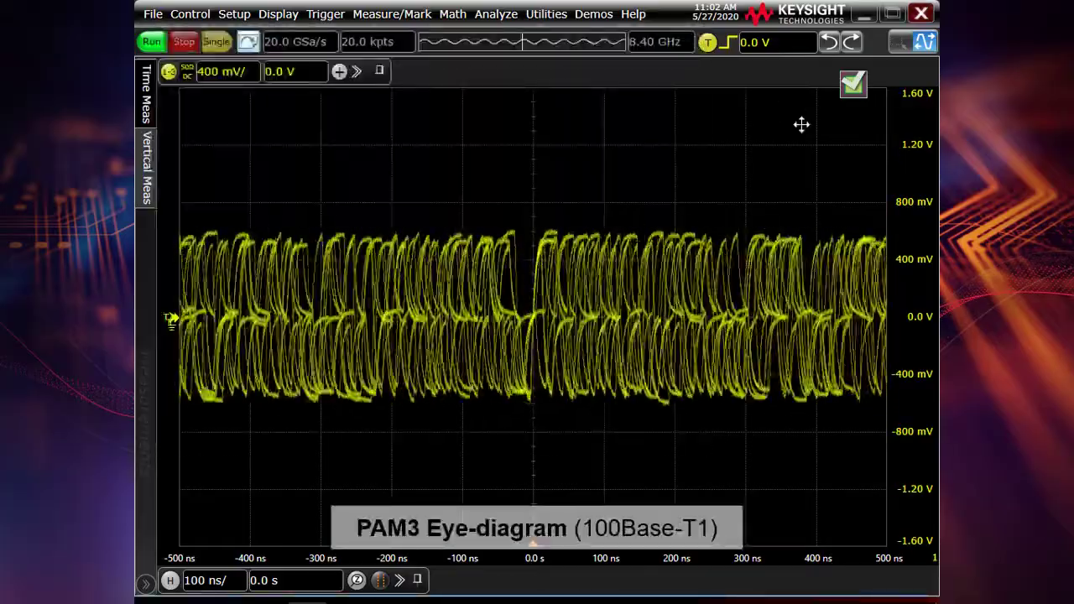
scroll(801, 125, "up", 1)
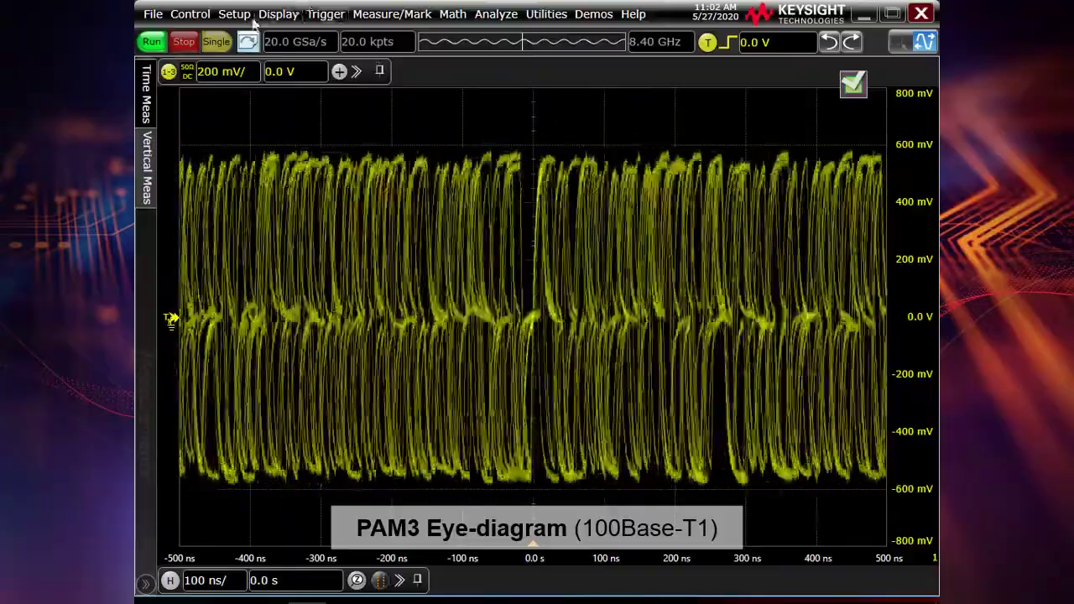
Set the signal type to PAM-3 and start the PAM Setup Wizard at General Setup
left_click(237, 14)
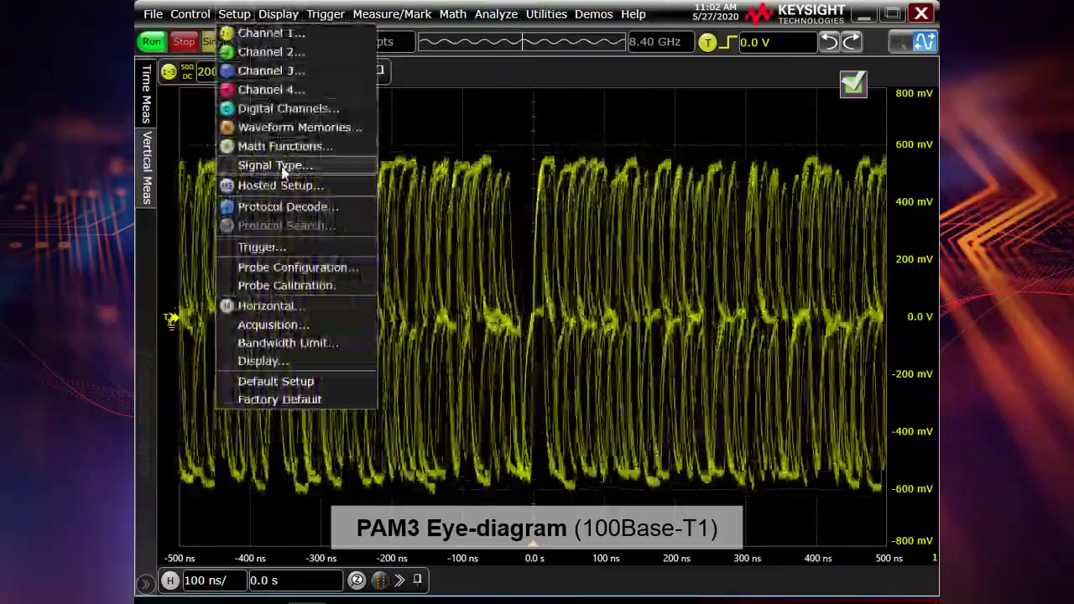
left_click(277, 165)
left_click(434, 82)
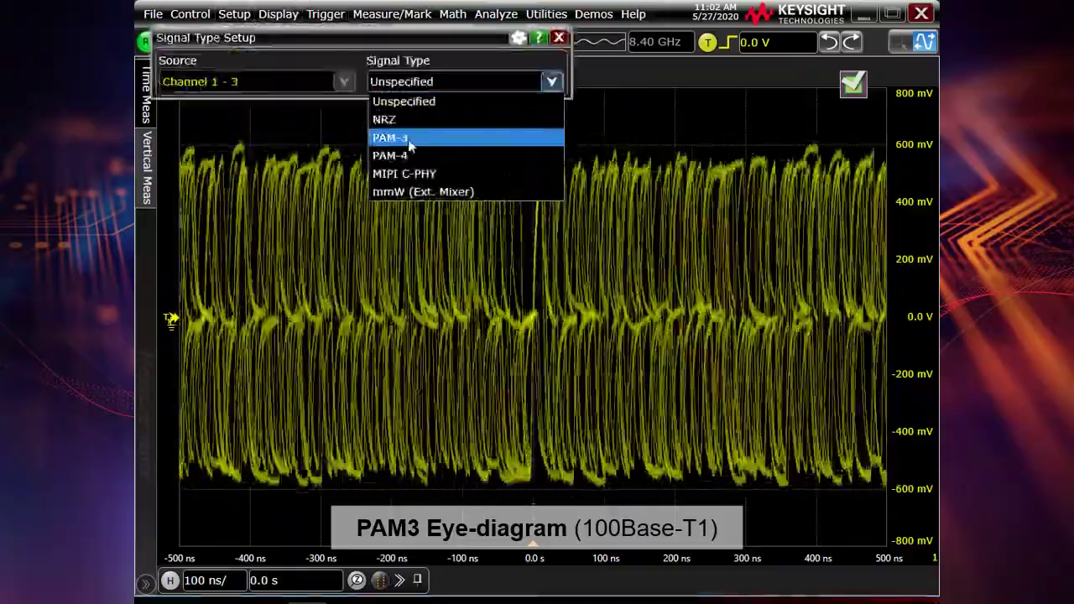
left_click(409, 138)
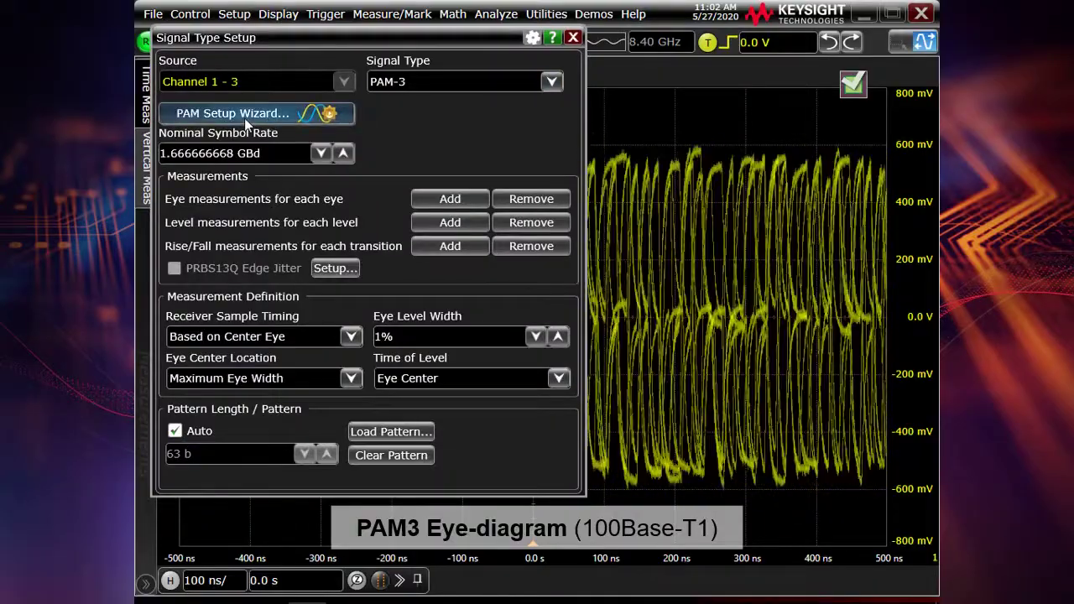
left_click(244, 117)
left_click(596, 325)
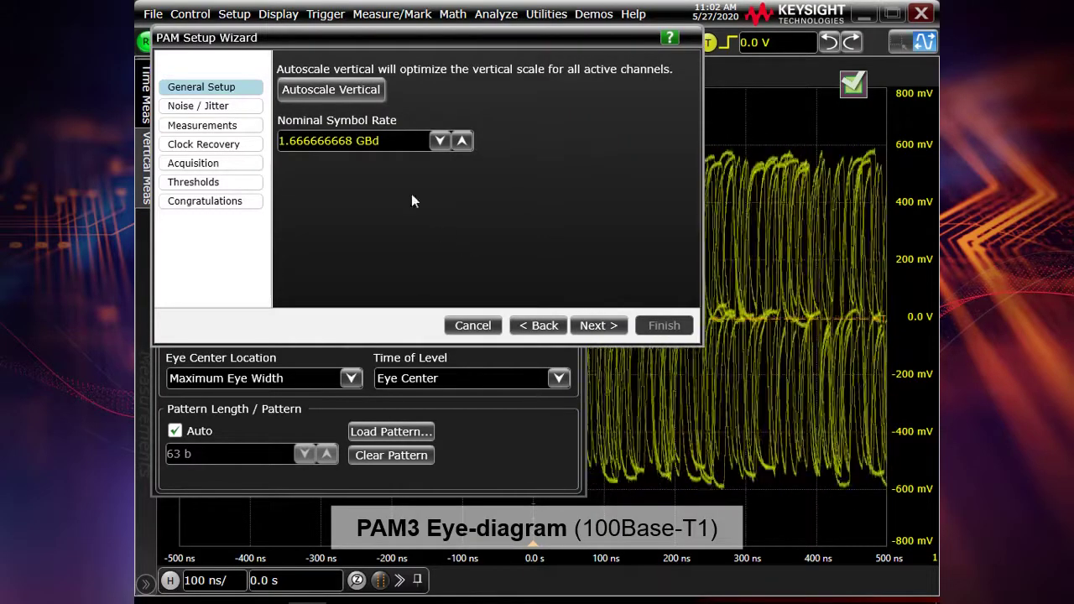
Enter a 66.666668 MBd nominal symbol rate and advance to the clock recovery step
left_click(345, 144)
double_click(598, 211)
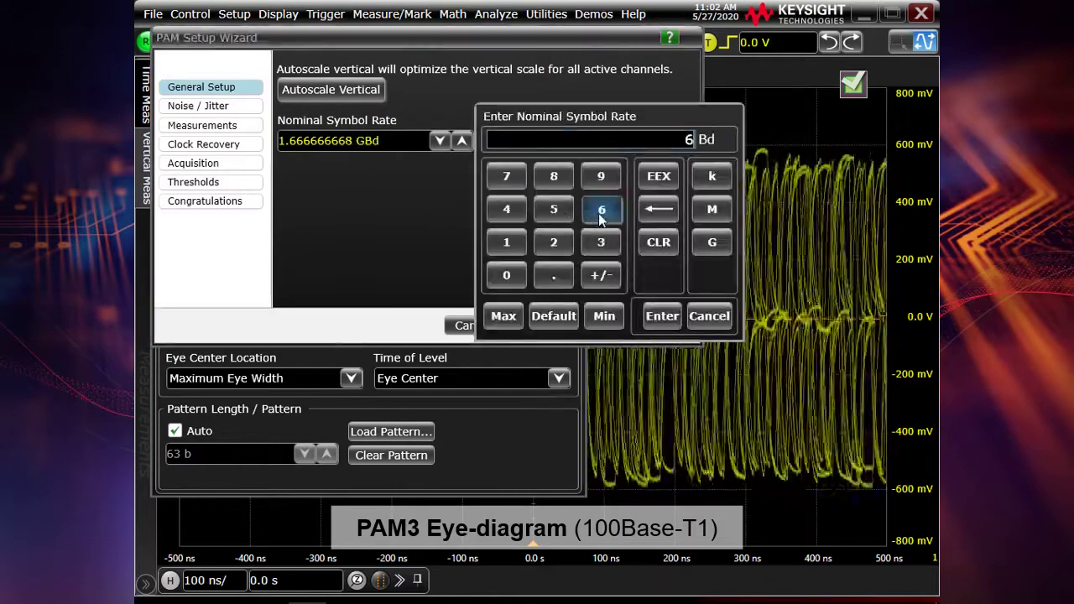
double_click(608, 212)
left_click(711, 211)
left_click(600, 326)
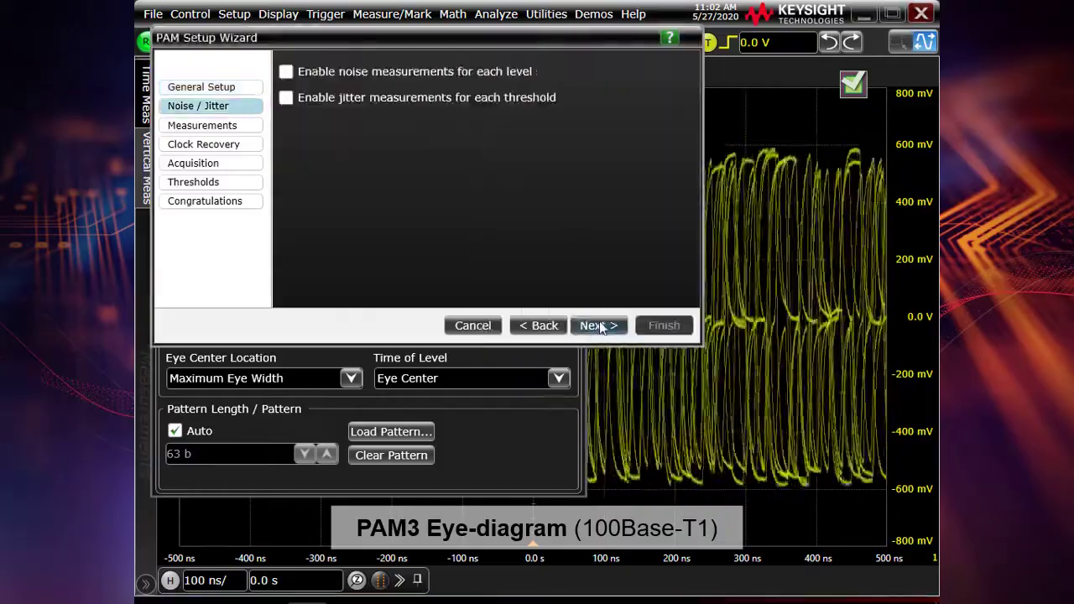
left_click(599, 325)
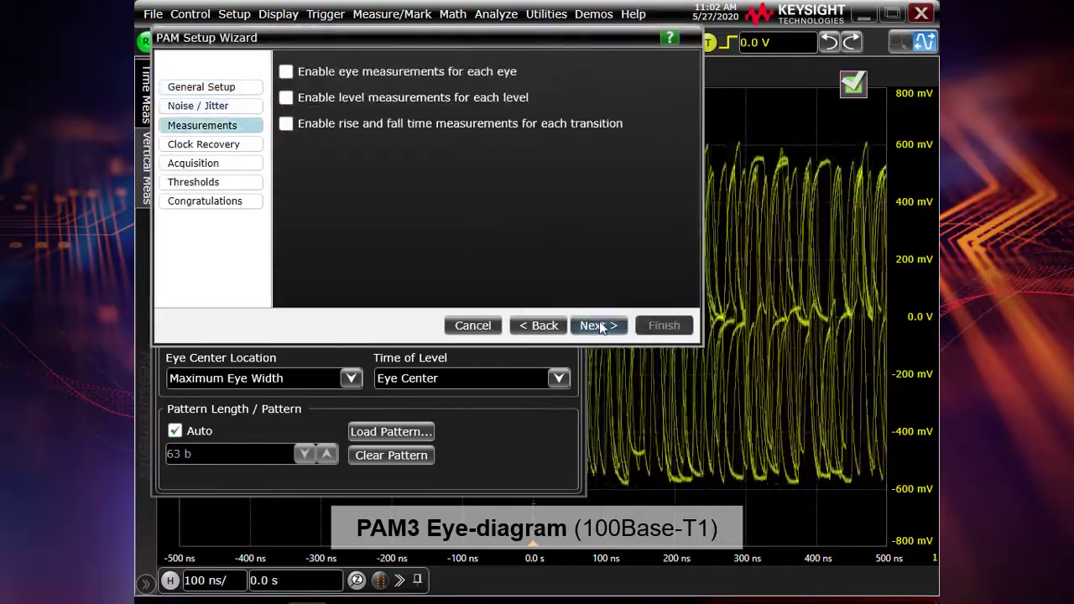
left_click(599, 325)
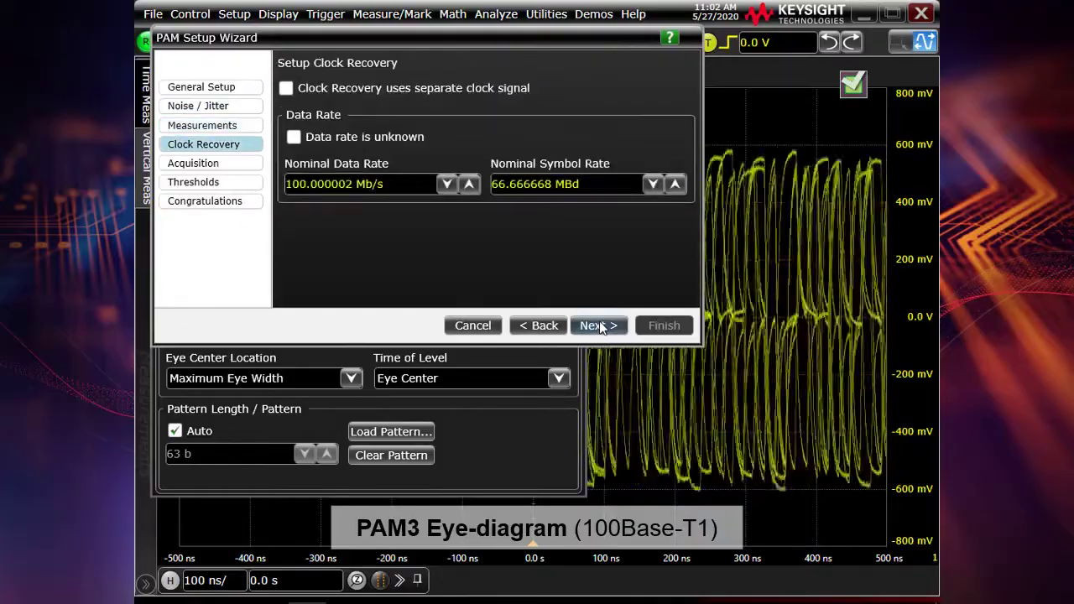
Set a 100 Mb/s nominal data rate, keep Second Order PLL, and advance to Thresholds
left_click(384, 186)
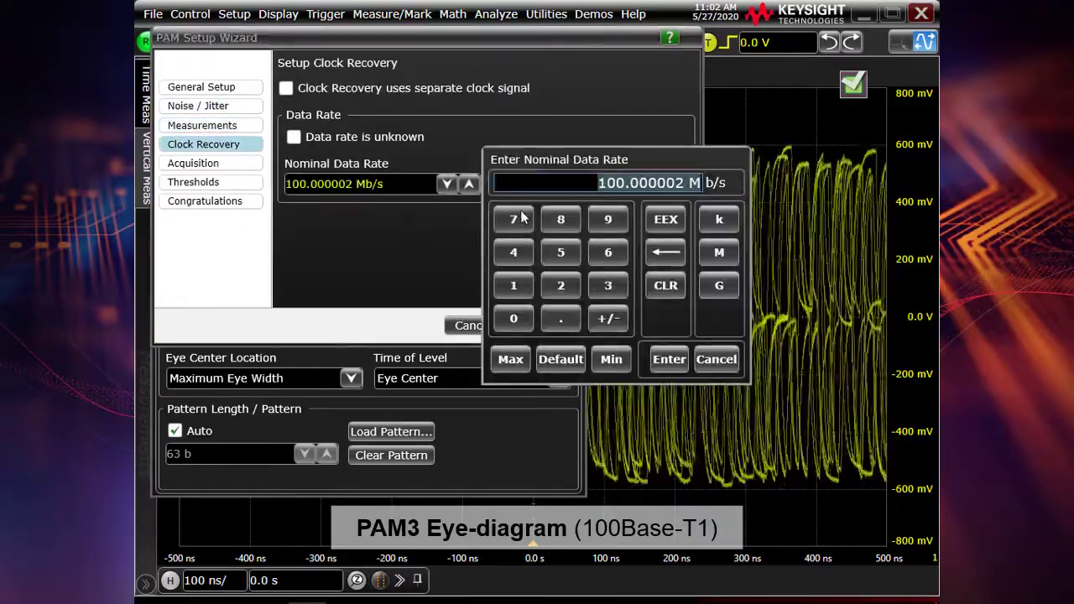
left_click(514, 287)
left_click(513, 319)
left_click(514, 319)
left_click(718, 253)
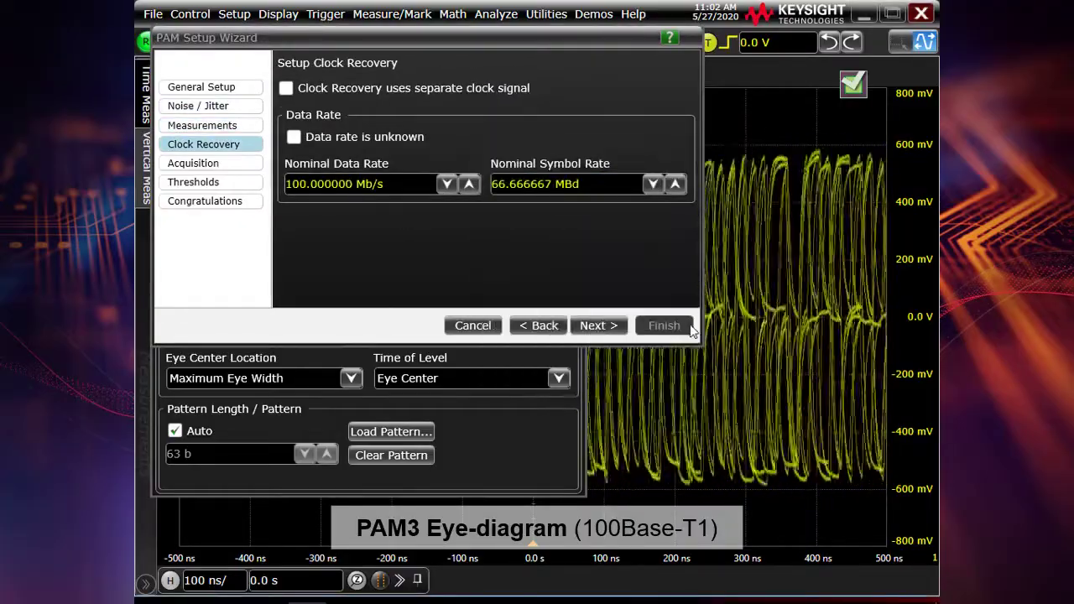
left_click(599, 325)
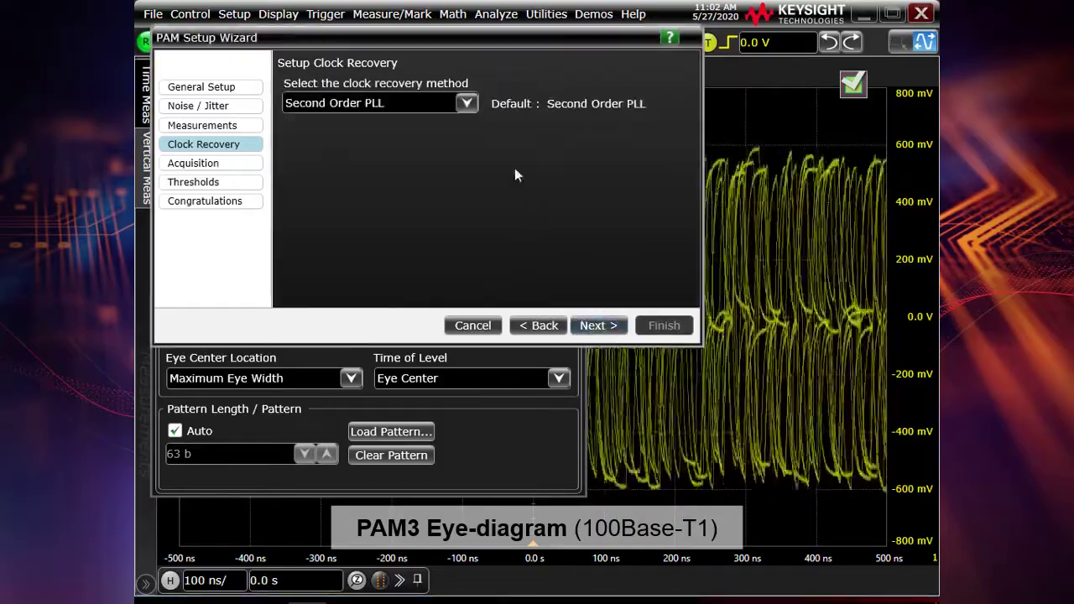
left_click(466, 105)
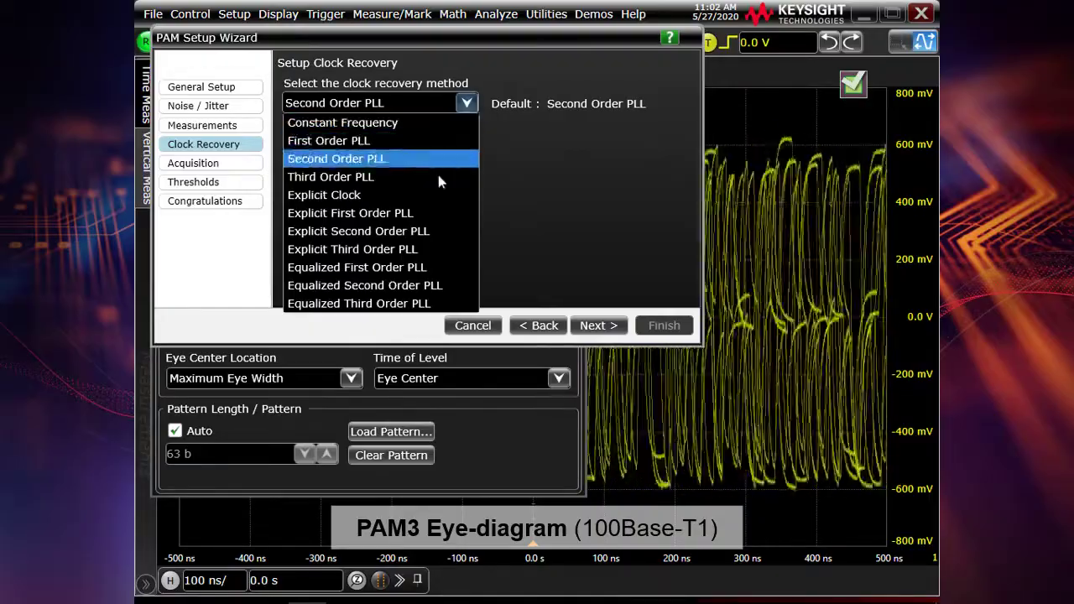
left_click(545, 212)
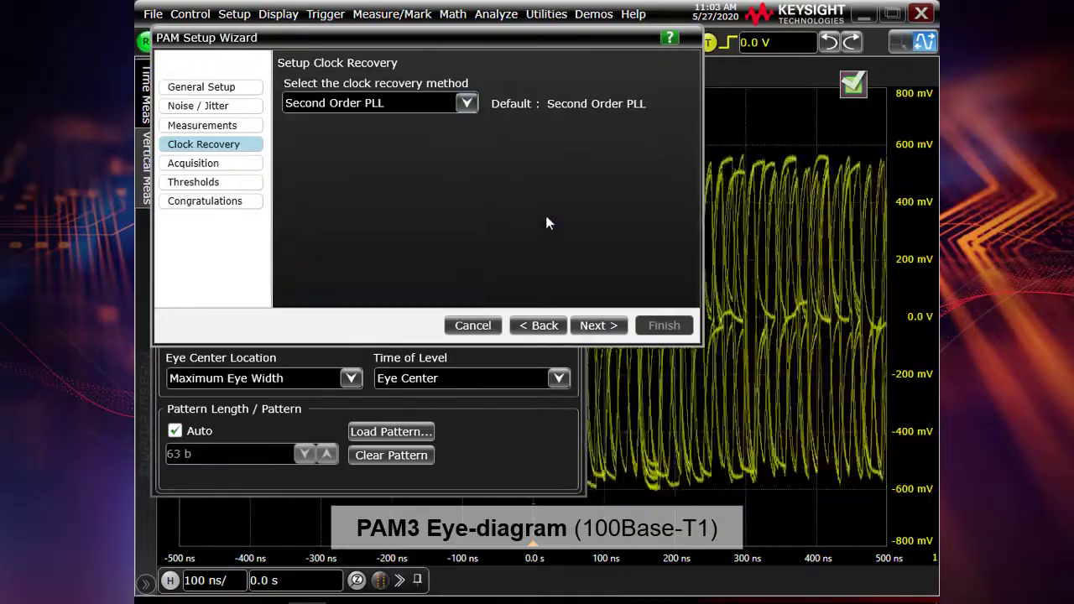
left_click(609, 327)
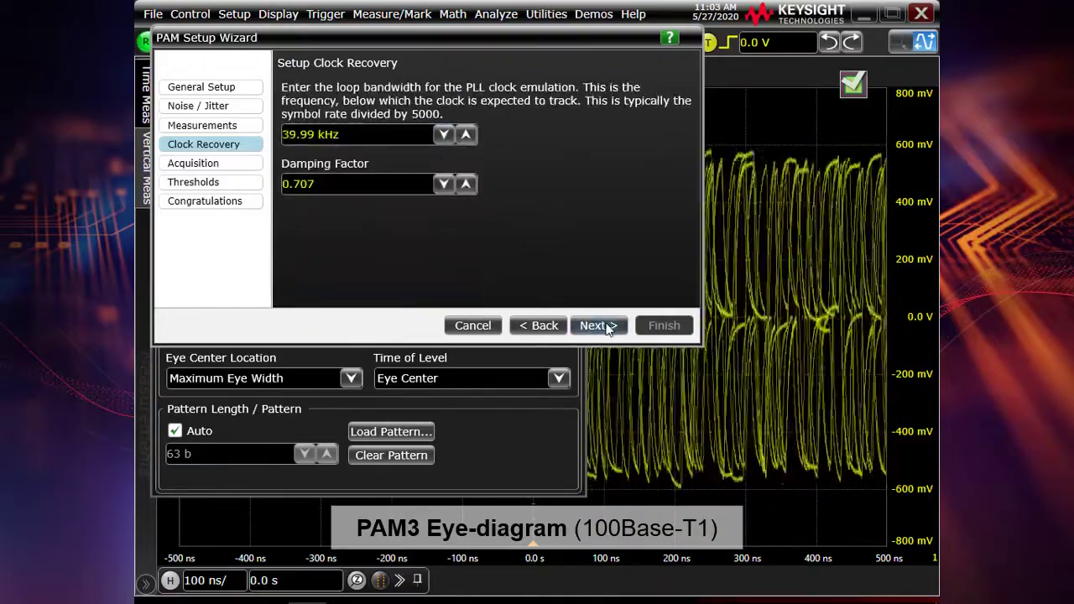
left_click(610, 326)
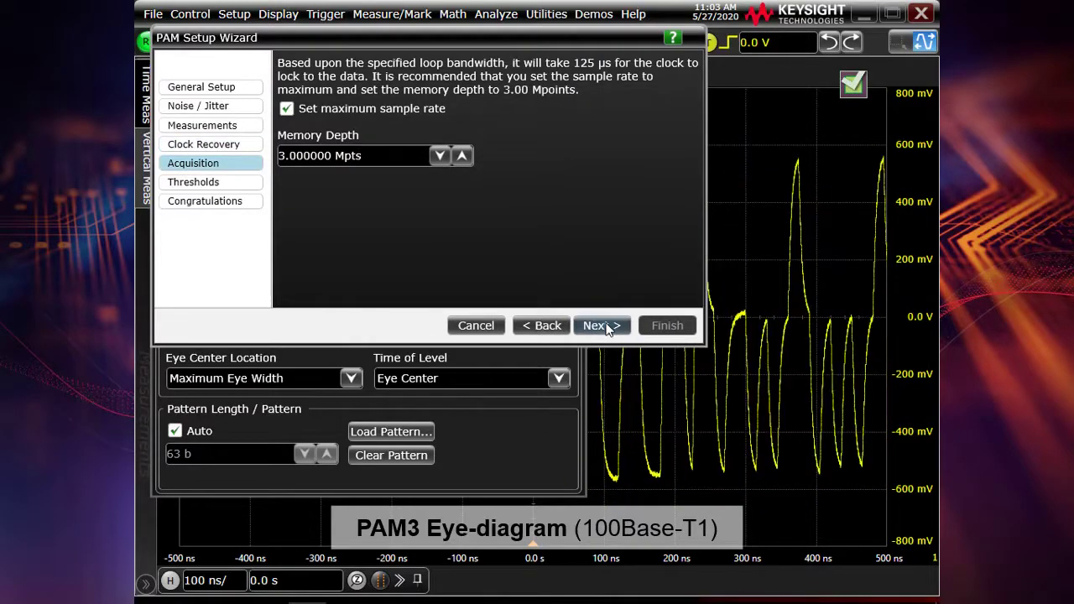
left_click(609, 327)
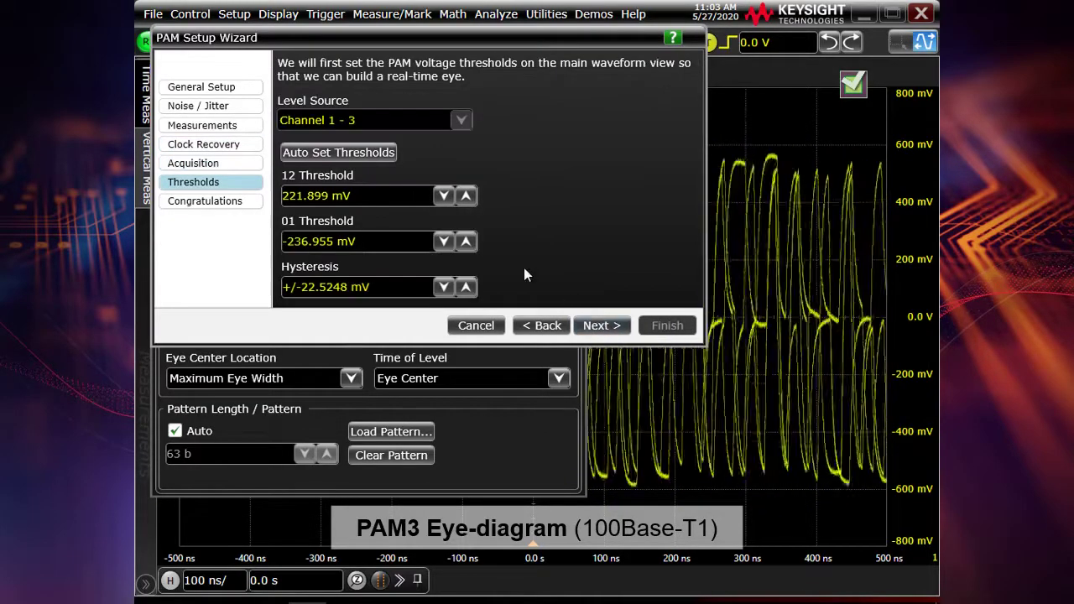
Auto-set the PAM-3 thresholds to 240.445 mV and -255.336 mV and finish the wizard
left_click_drag(349, 37, 538, 93)
left_click(816, 134)
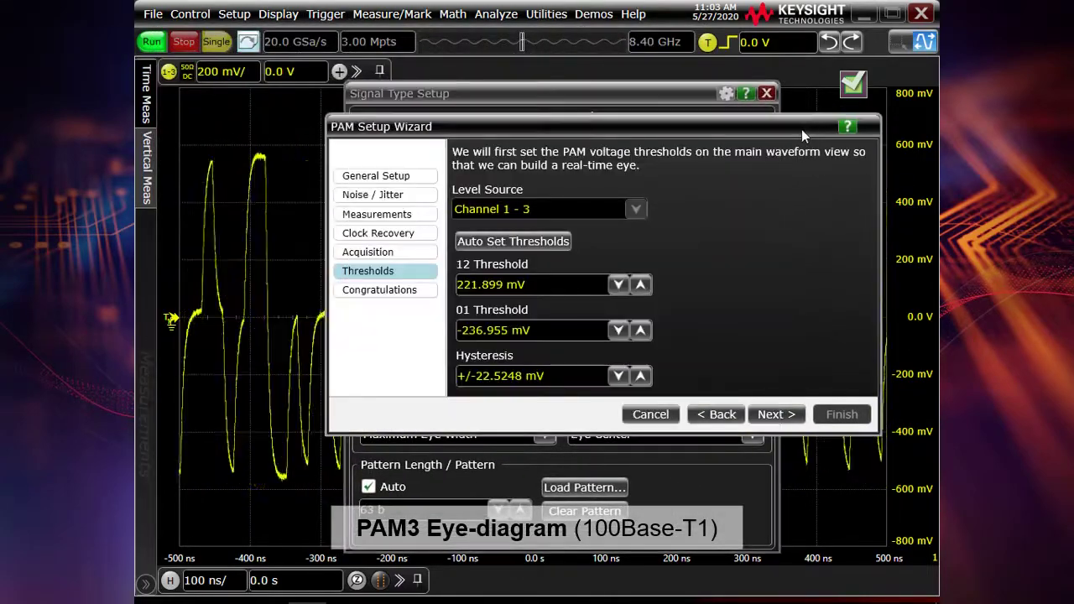
left_click(525, 244)
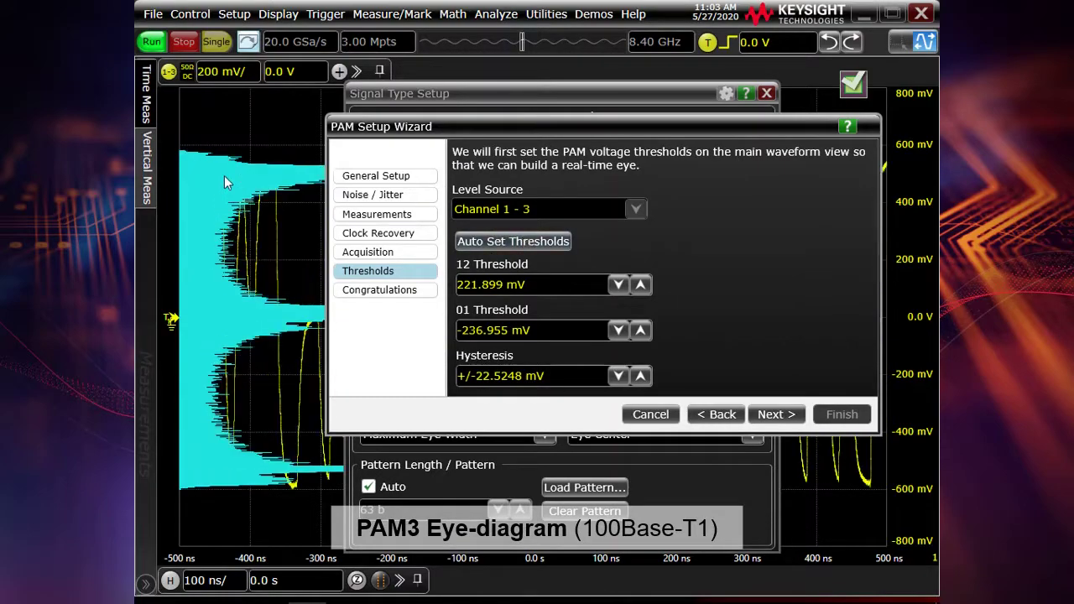
left_click(509, 241)
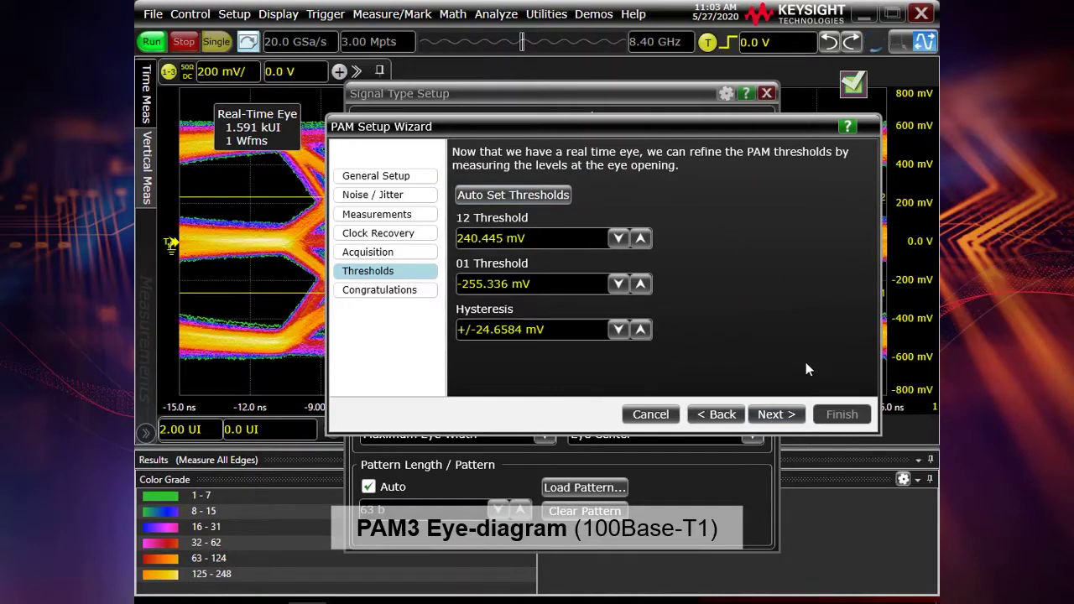
left_click(776, 415)
left_click(839, 413)
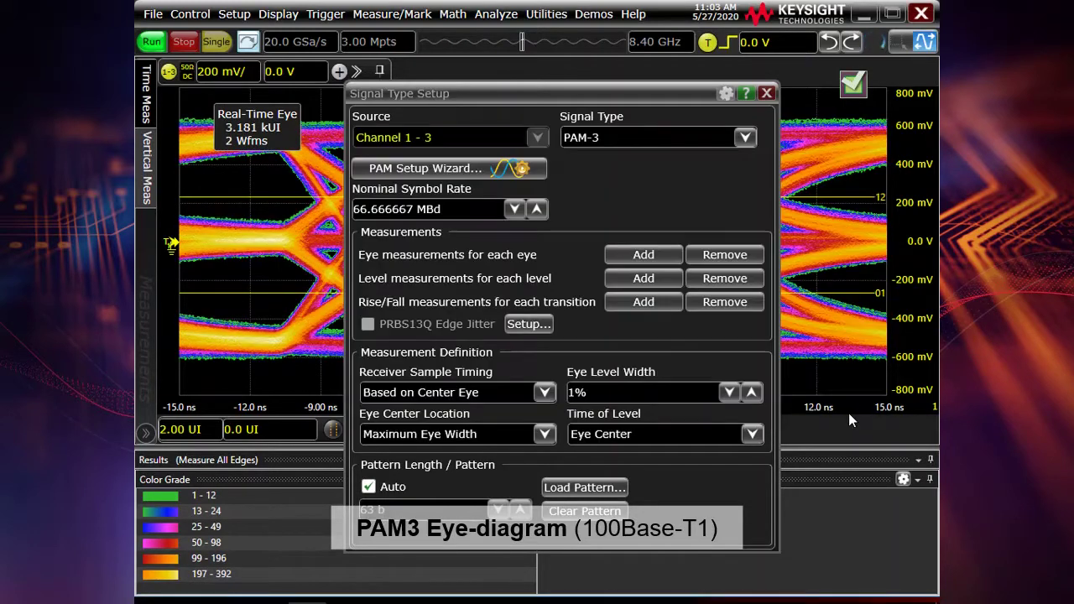
Close Signal Type Setup and lower the results splitter to enlarge the eye diagram
left_click(765, 94)
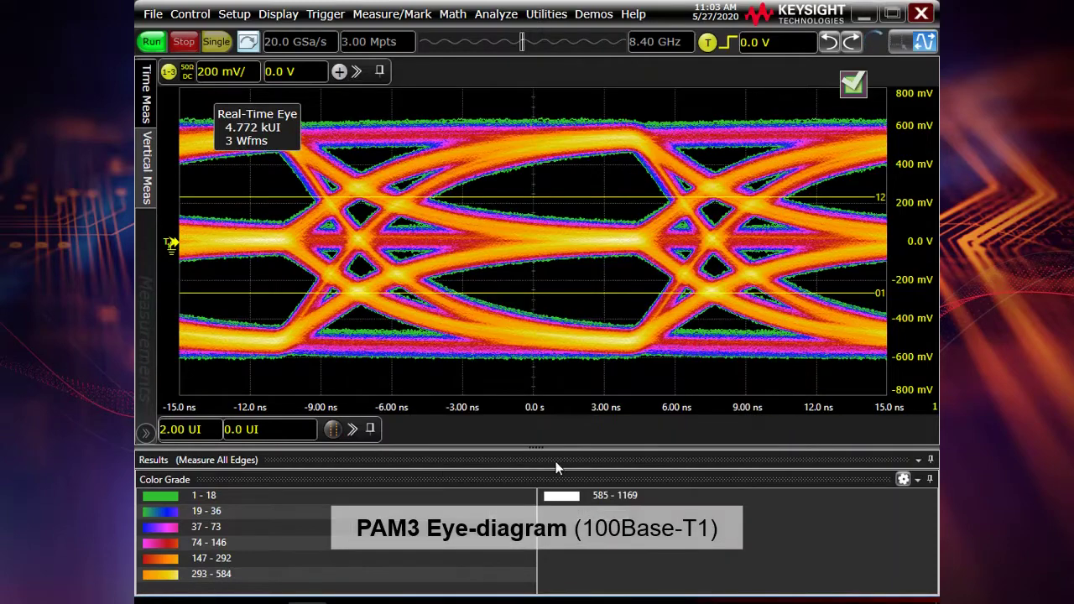
left_click_drag(554, 500, 554, 502)
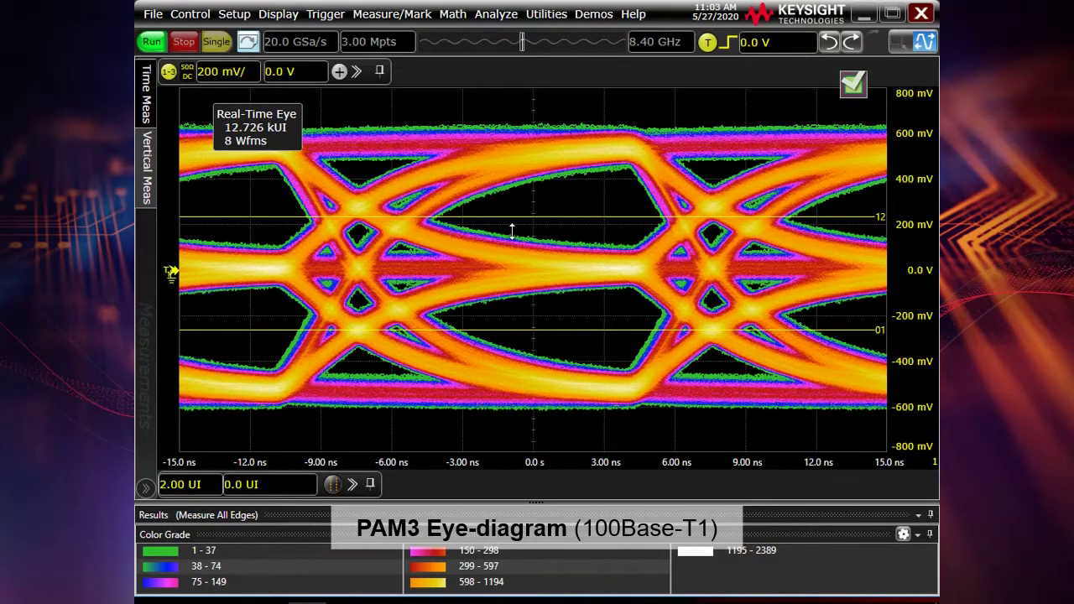
Open the Setup menu and dismiss it without choosing anything
left_click(234, 15)
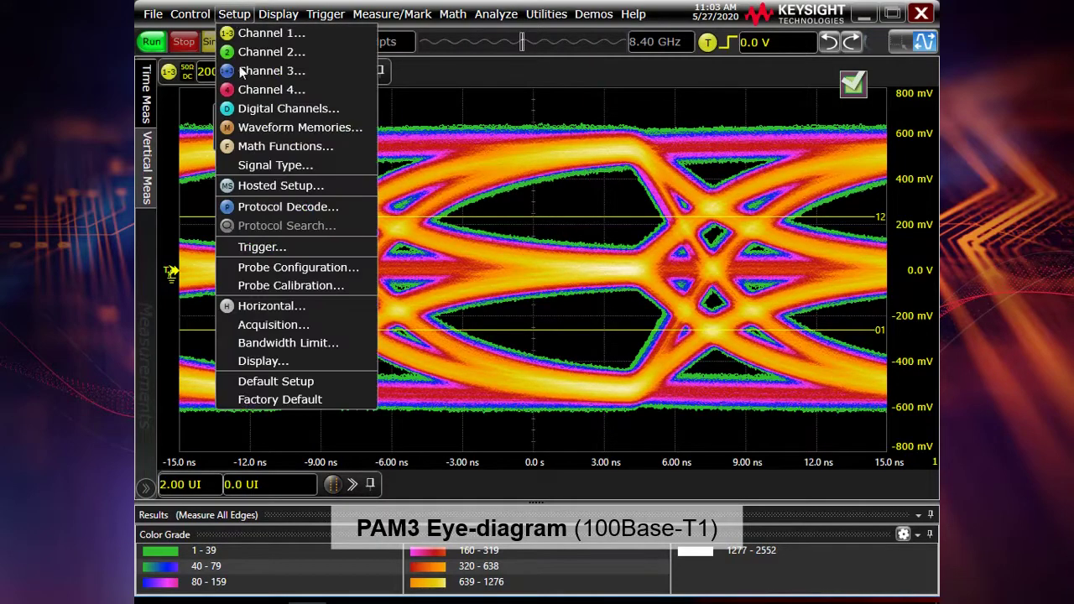
left_click(296, 381)
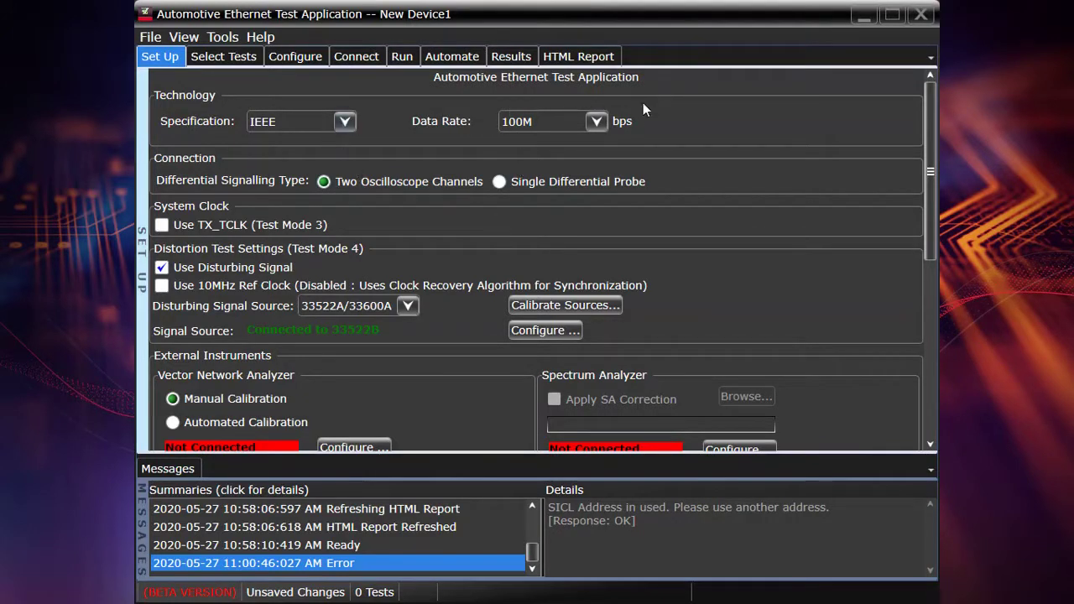
Set the specification to IEEE with a 100M data rate
left_click(345, 123)
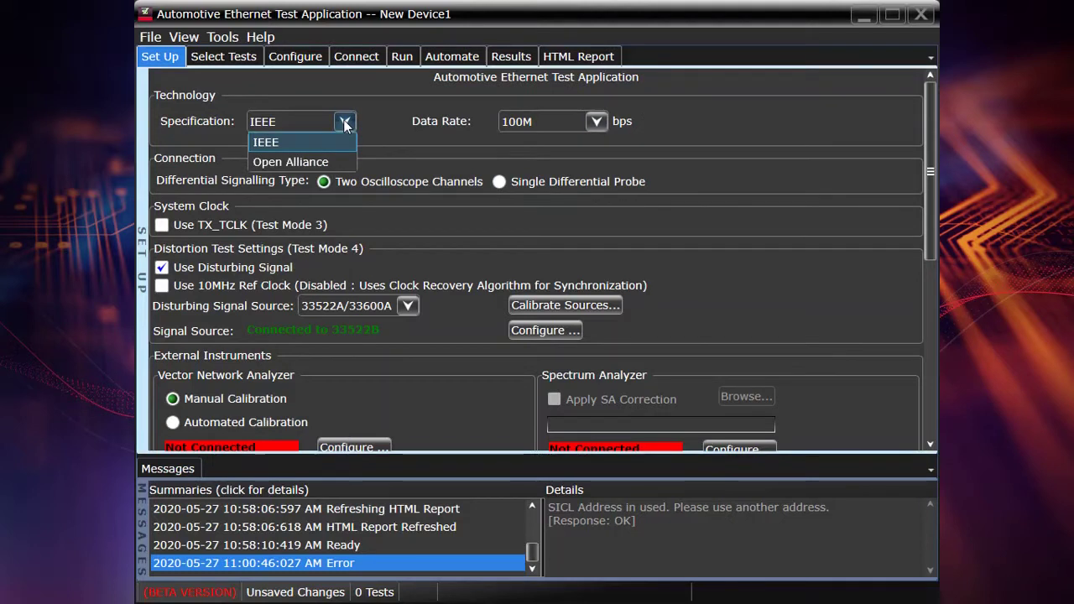
left_click(345, 122)
left_click(596, 123)
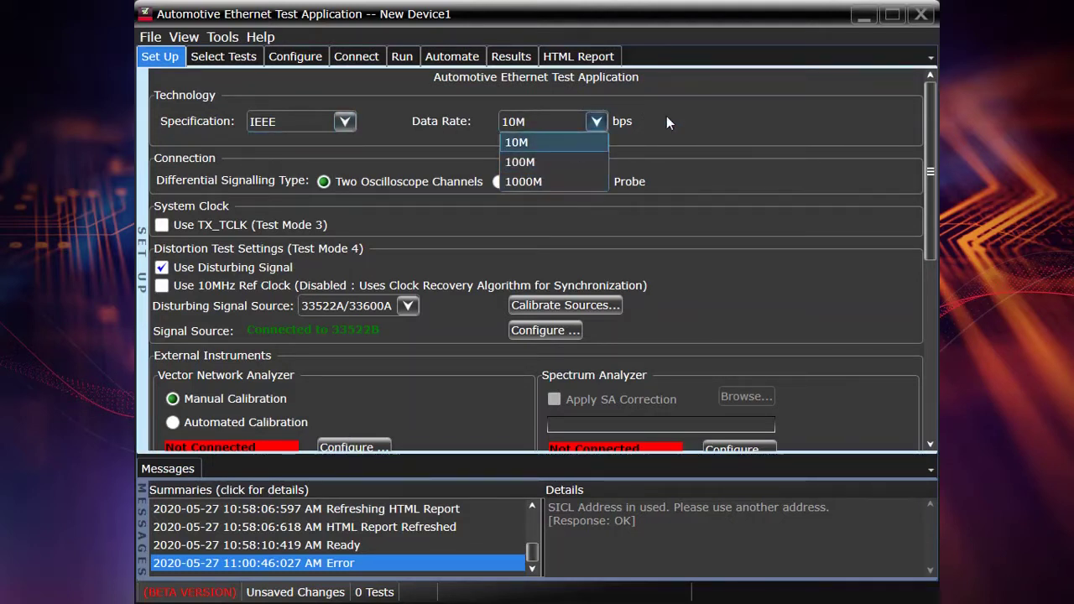
left_click(596, 122)
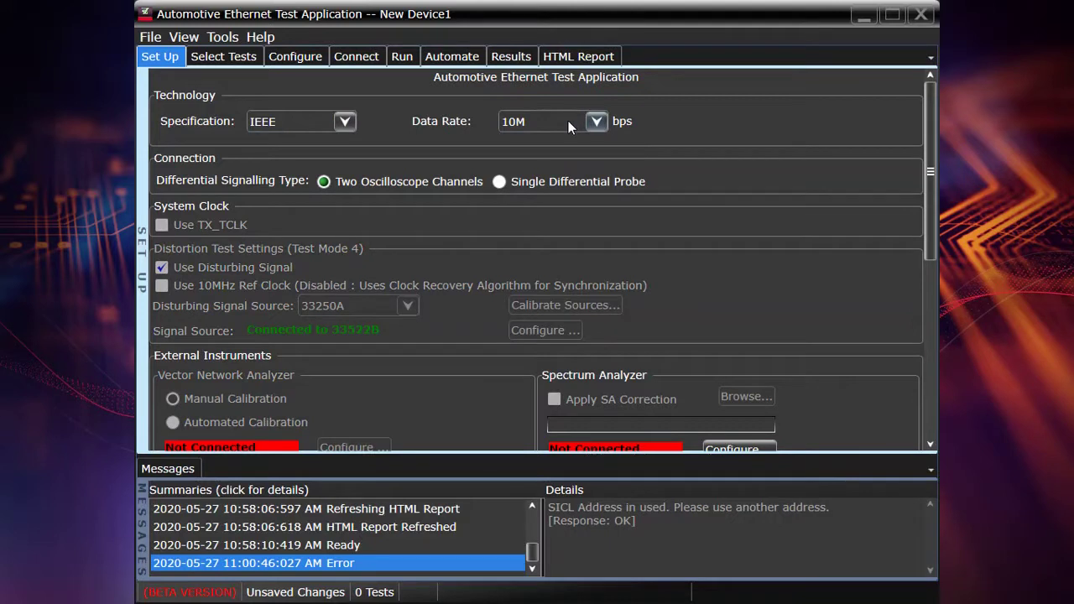
left_click(568, 121)
left_click(536, 159)
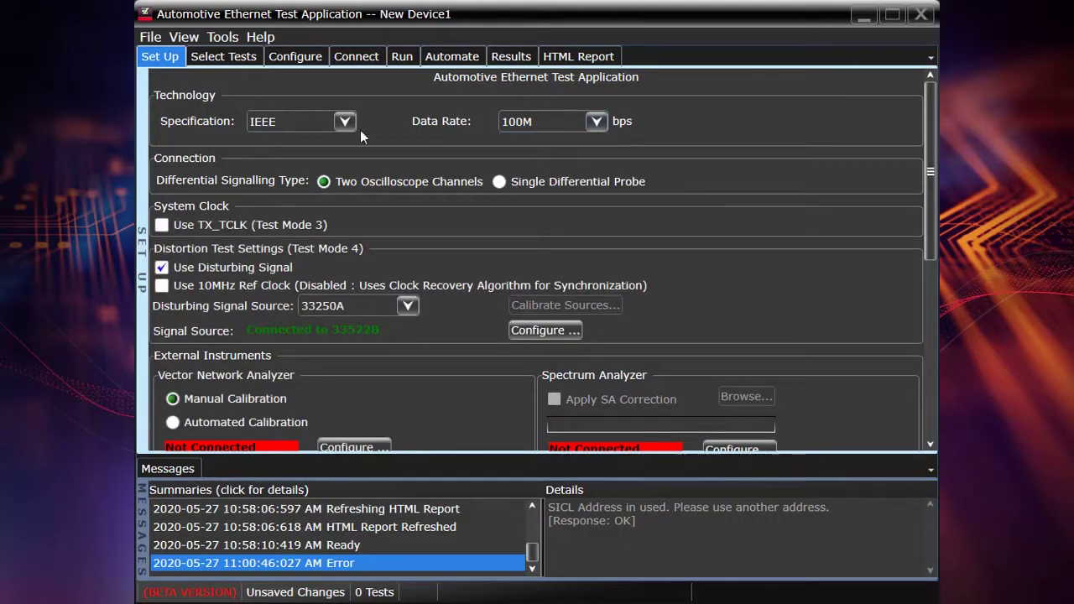
left_click(315, 119)
left_click(299, 159)
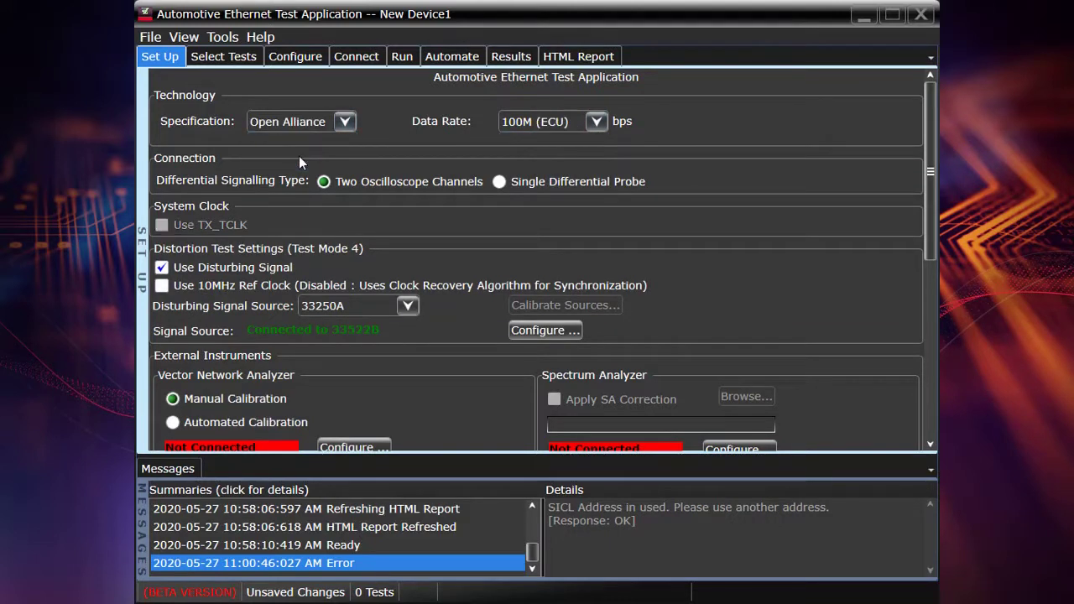
left_click(597, 122)
left_click(541, 142)
left_click(347, 122)
left_click(321, 140)
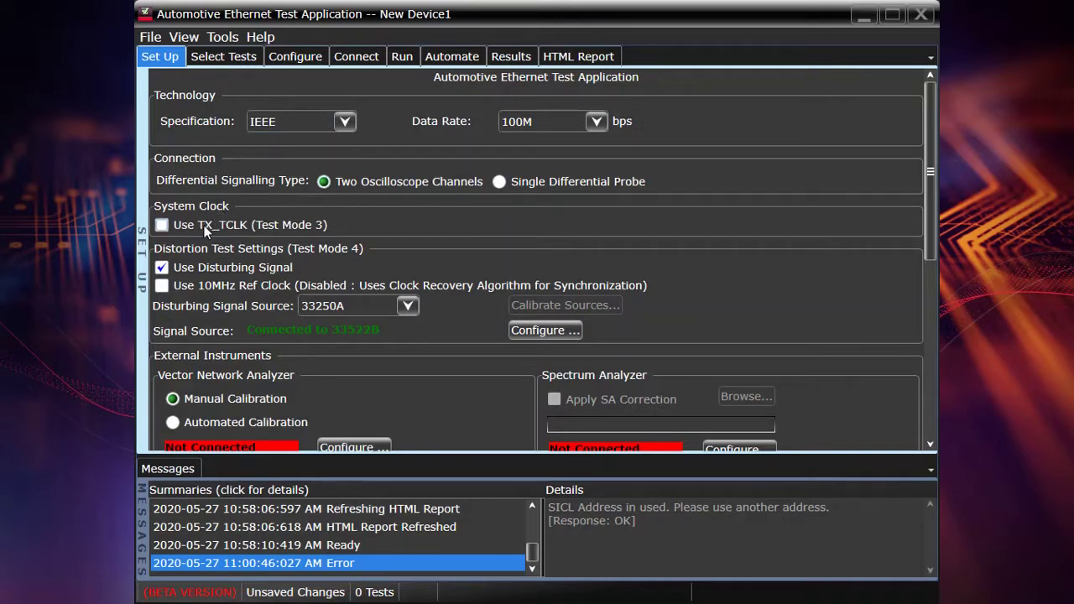
Use 33522A/33600A as the disturbing signal source with the 33522/33600 generator instrument
left_click(405, 308)
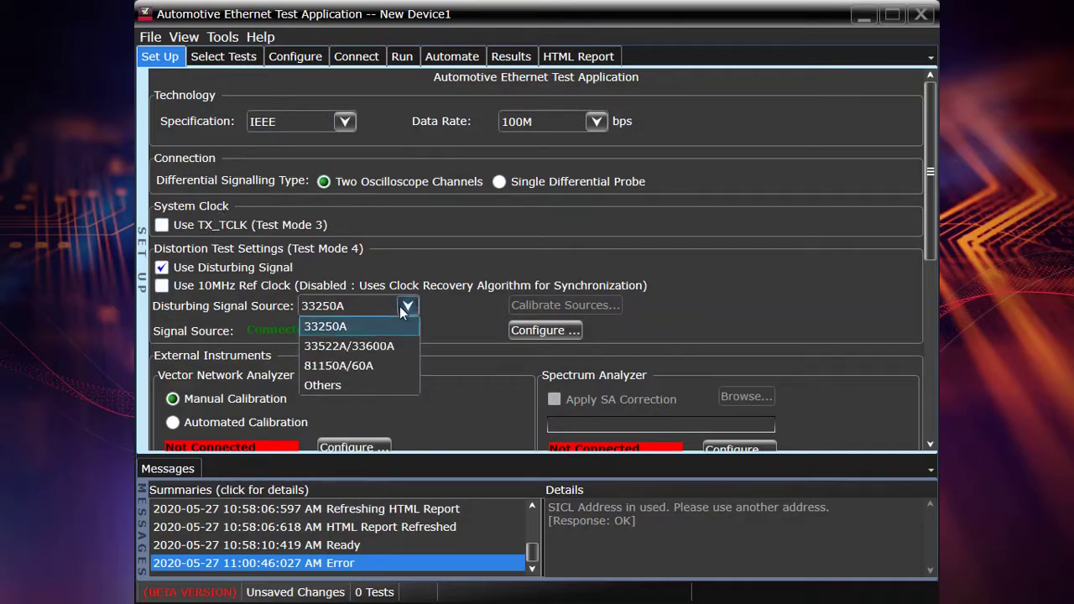
left_click(344, 345)
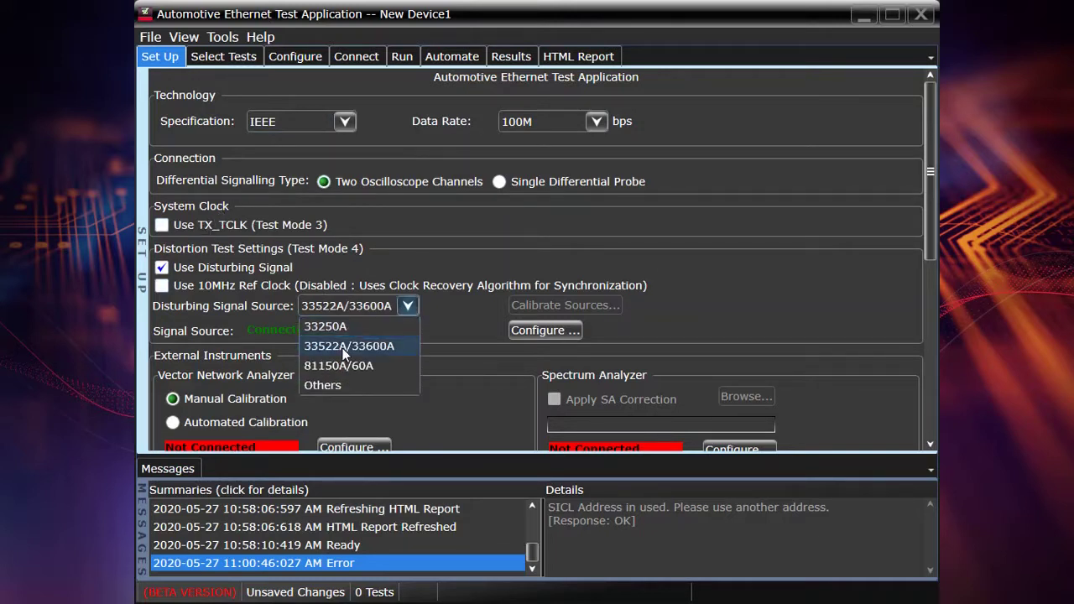
left_click(545, 331)
left_click(507, 250)
left_click(663, 439)
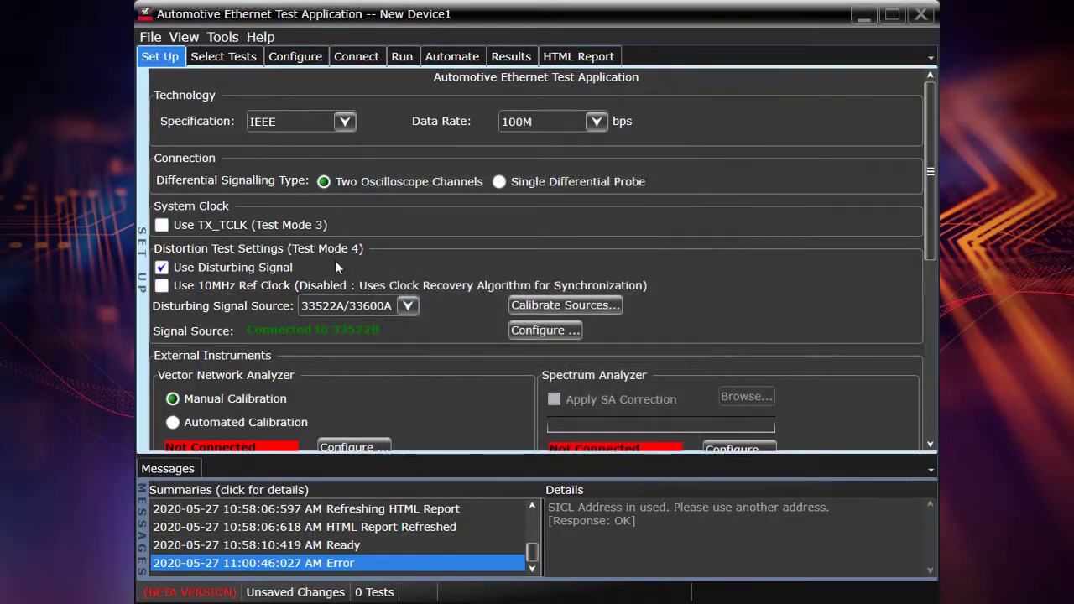
Attempt automated network analyzer calibration and dismiss the unsupported-module error
scroll(334, 260, "down", 3)
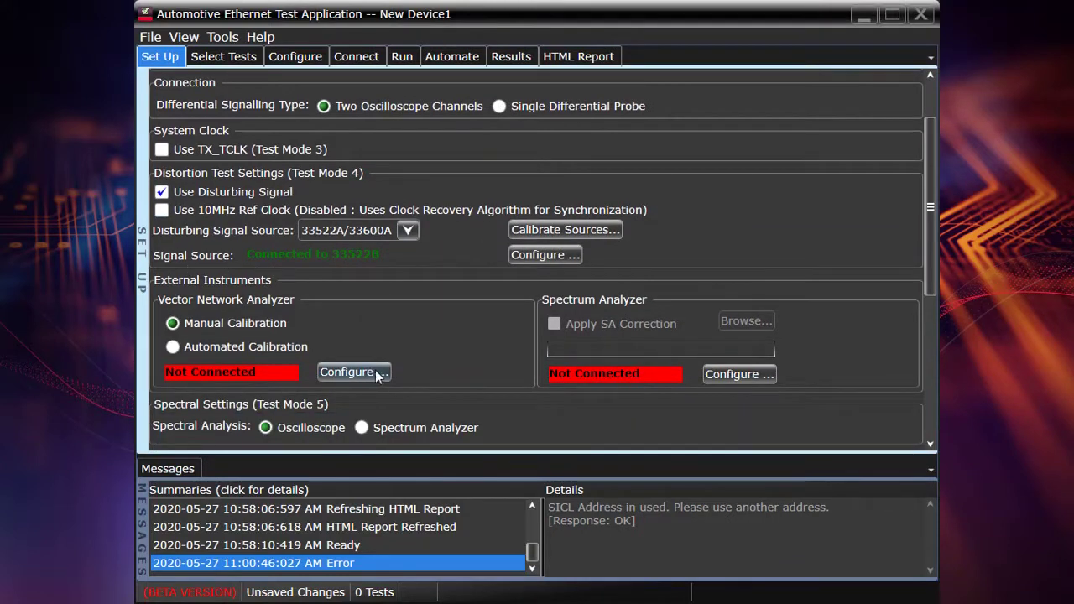
scroll(470, 359, "down", 2)
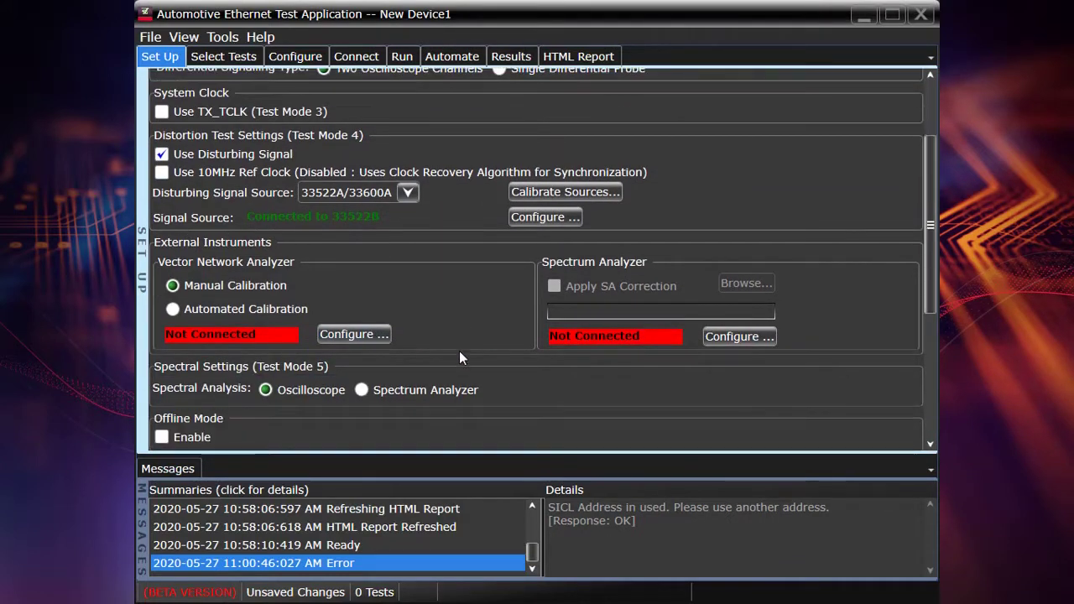
left_click(235, 308)
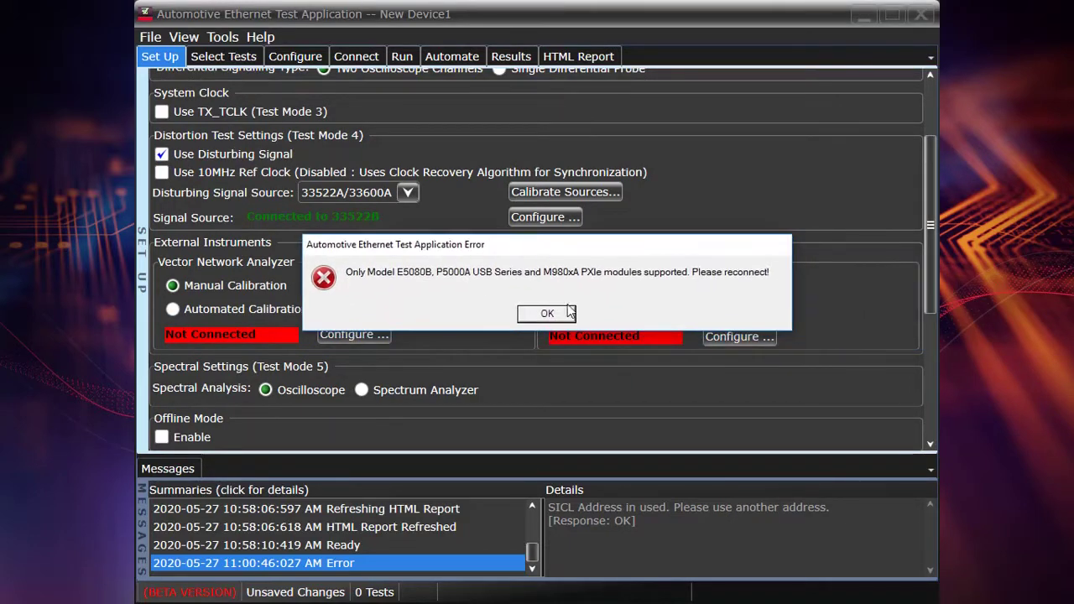
left_click(548, 313)
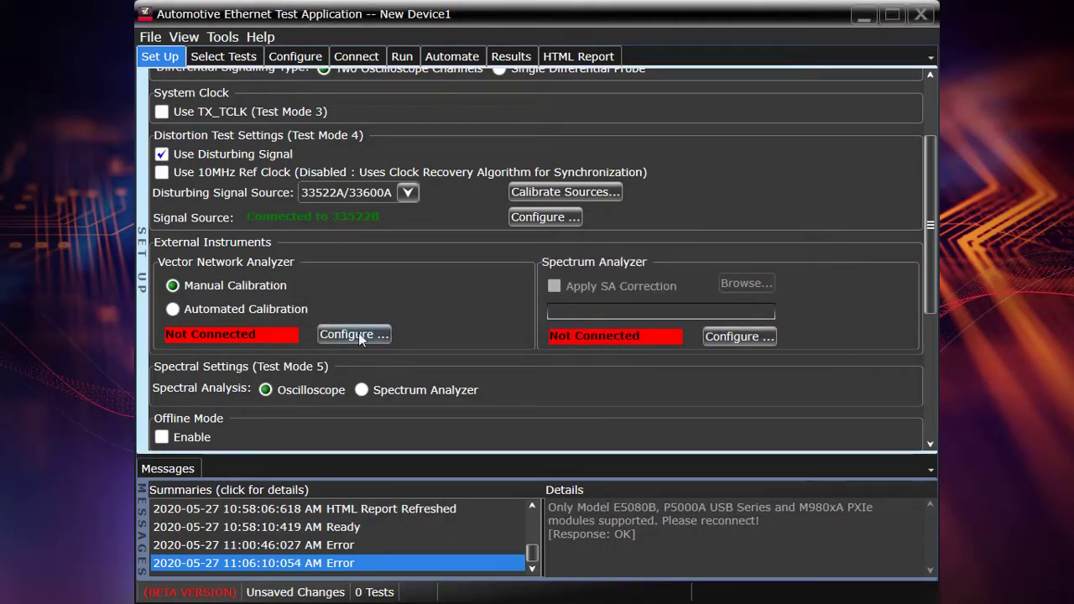
Inspect the offline waveform manager, then leave Offline Mode turned off
scroll(491, 282, "down", 3)
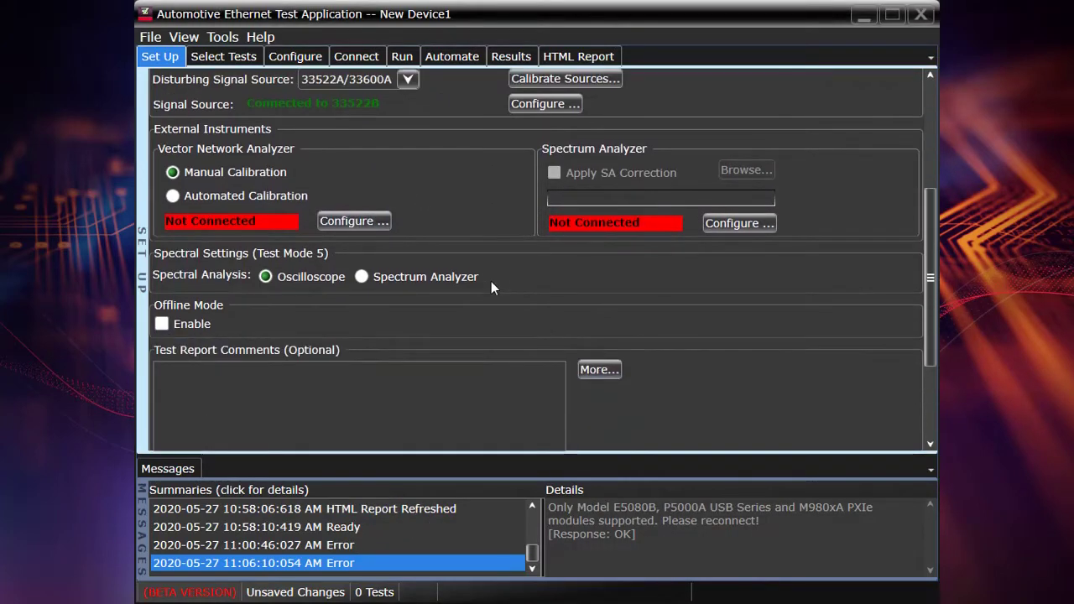
left_click(161, 324)
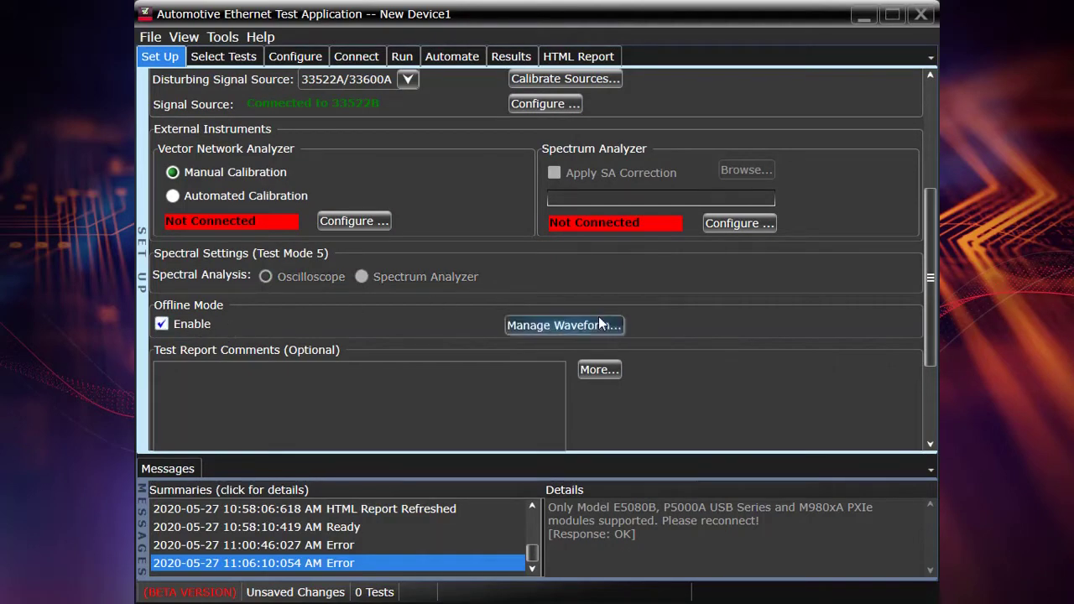
left_click(598, 321)
left_click(343, 186)
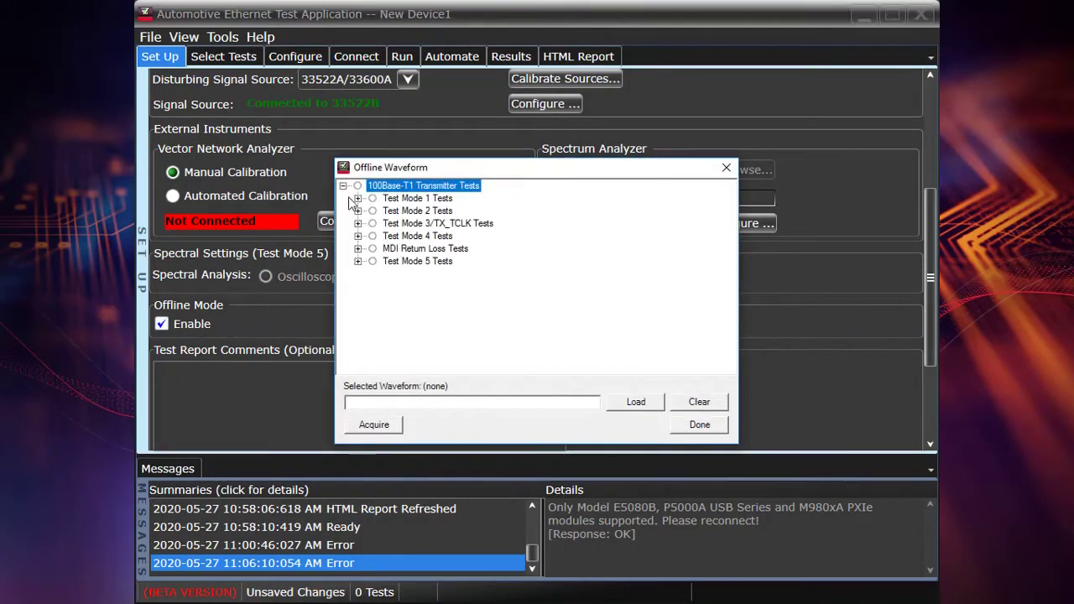
left_click(699, 425)
left_click(161, 324)
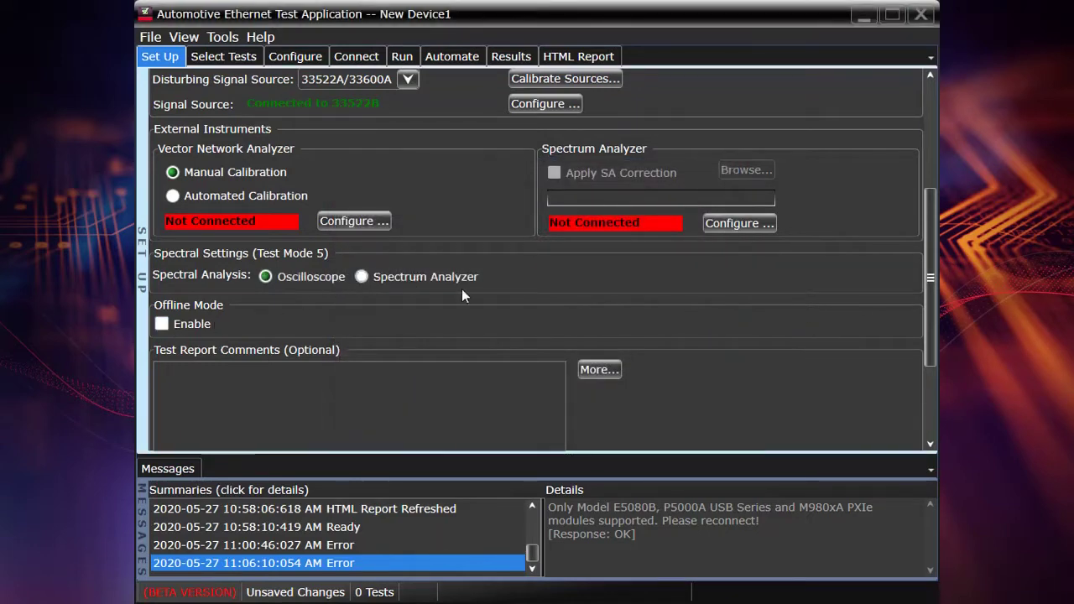
scroll(465, 290, "up", 3)
scroll(466, 289, "up", 1)
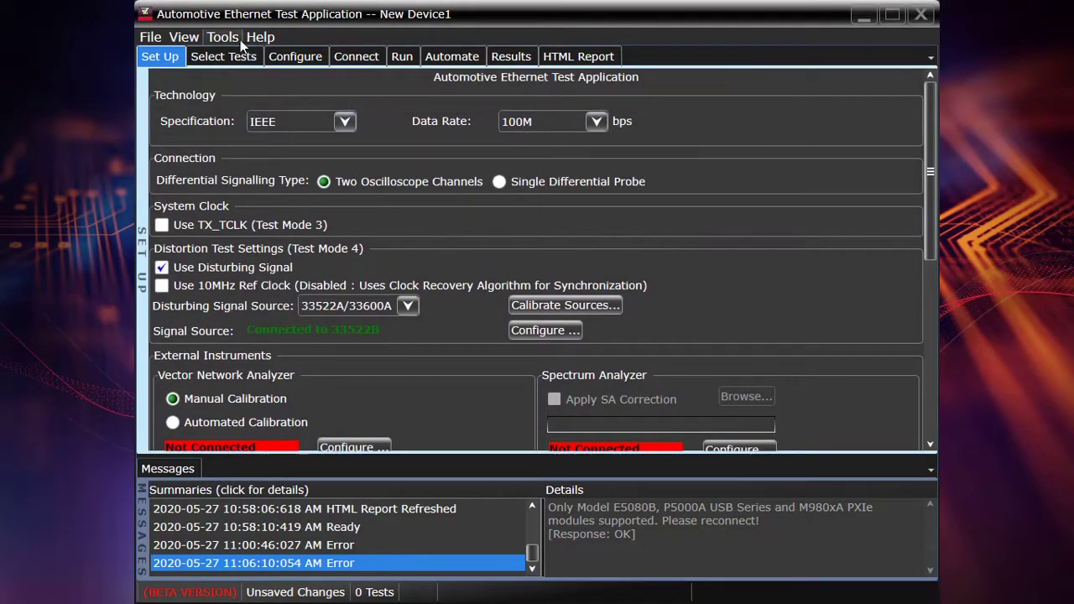
Expand all test groups and check Test Mode 1 Tests (+Vout Droop, -Vout Droop)
left_click(221, 53)
left_click(189, 114)
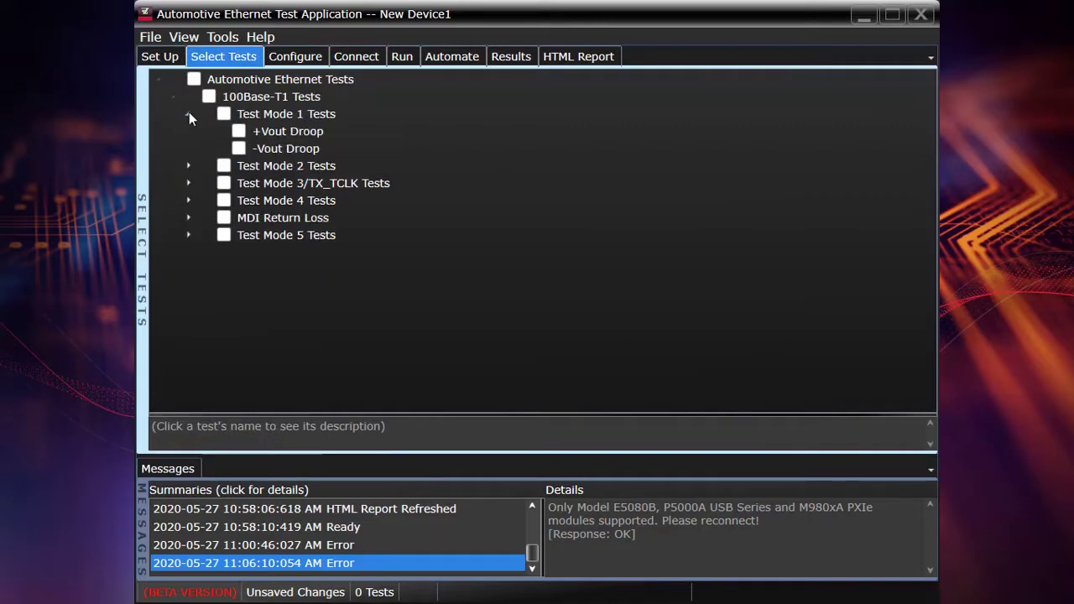
left_click(189, 166)
left_click(189, 218)
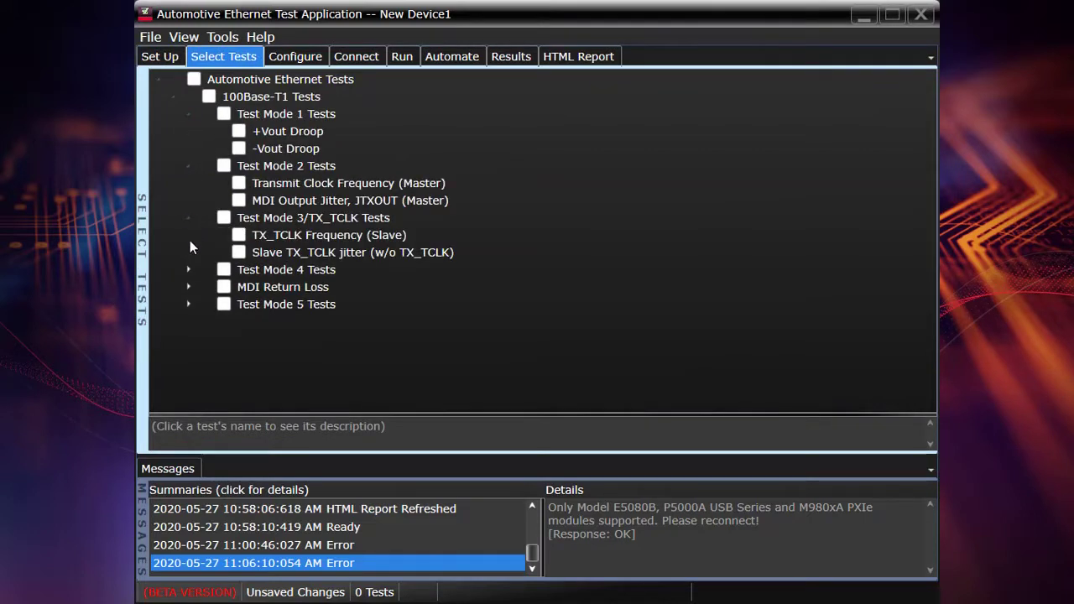
left_click(188, 270)
left_click(187, 303)
left_click(189, 338)
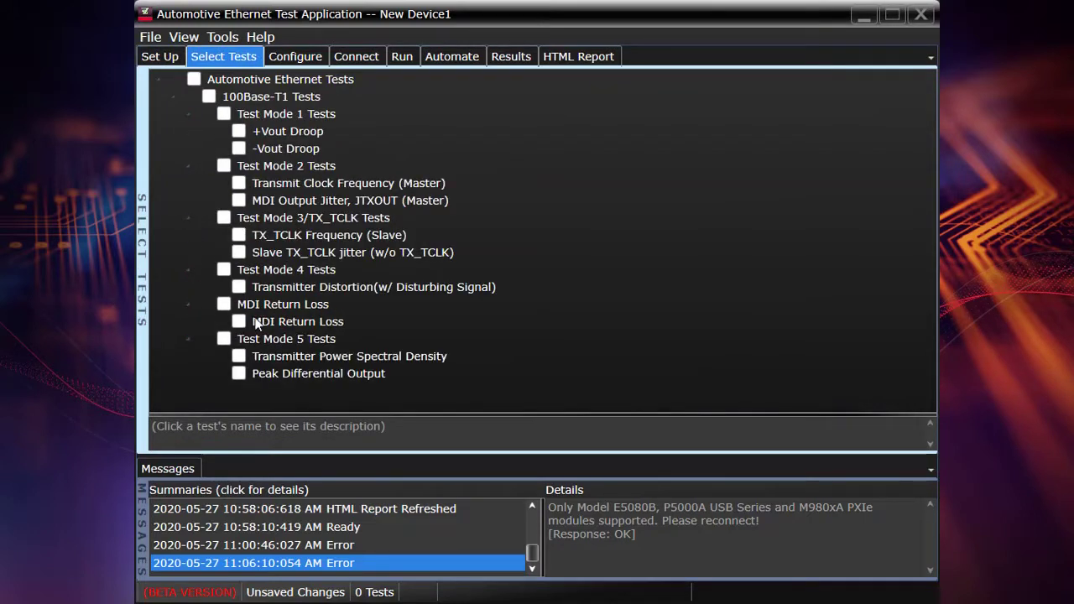
left_click(224, 113)
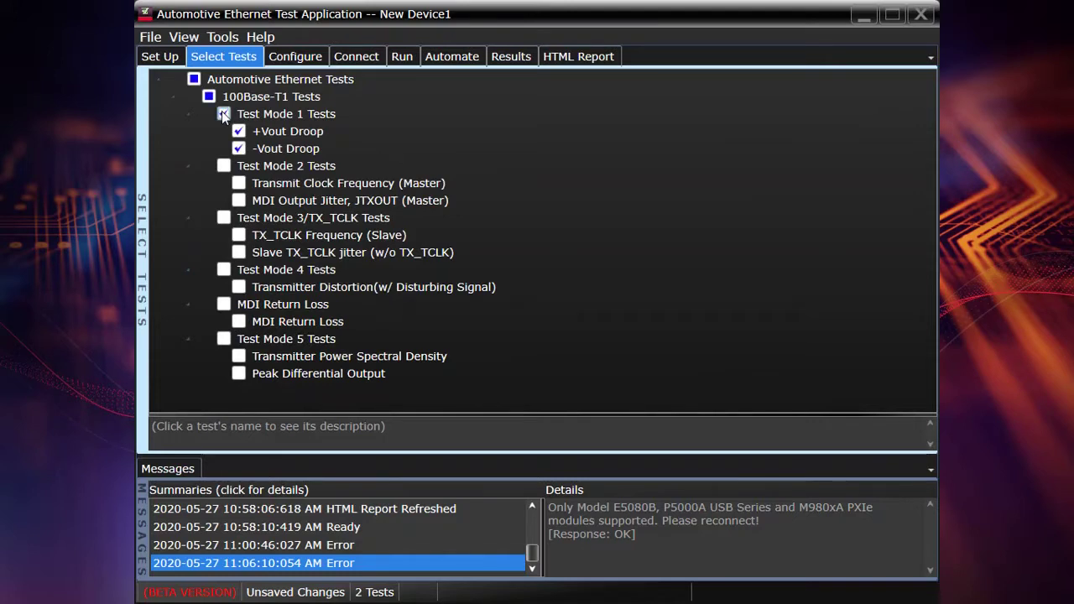
Confirm droop averages stay at 16, DUT D+ on Channel 1 and DUT D- on Channel 3
left_click(296, 54)
left_click(190, 167)
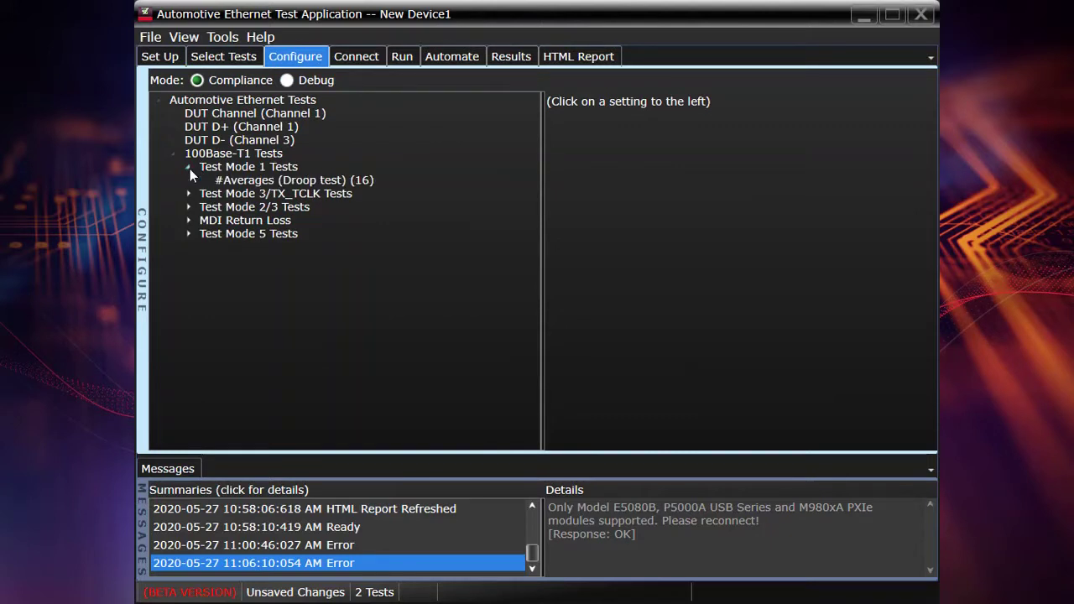
left_click(293, 181)
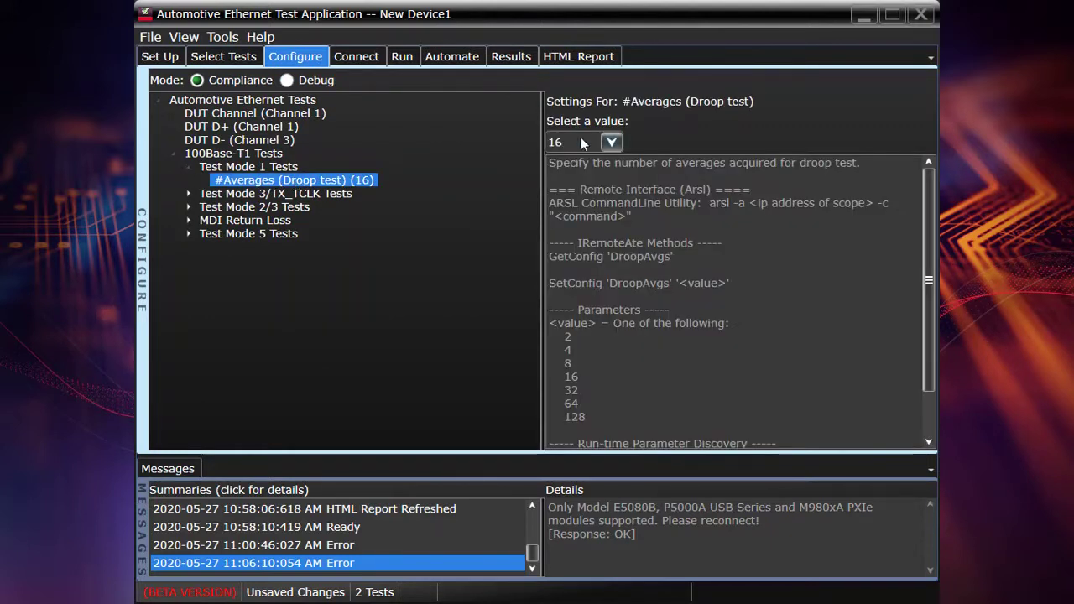
left_click(610, 144)
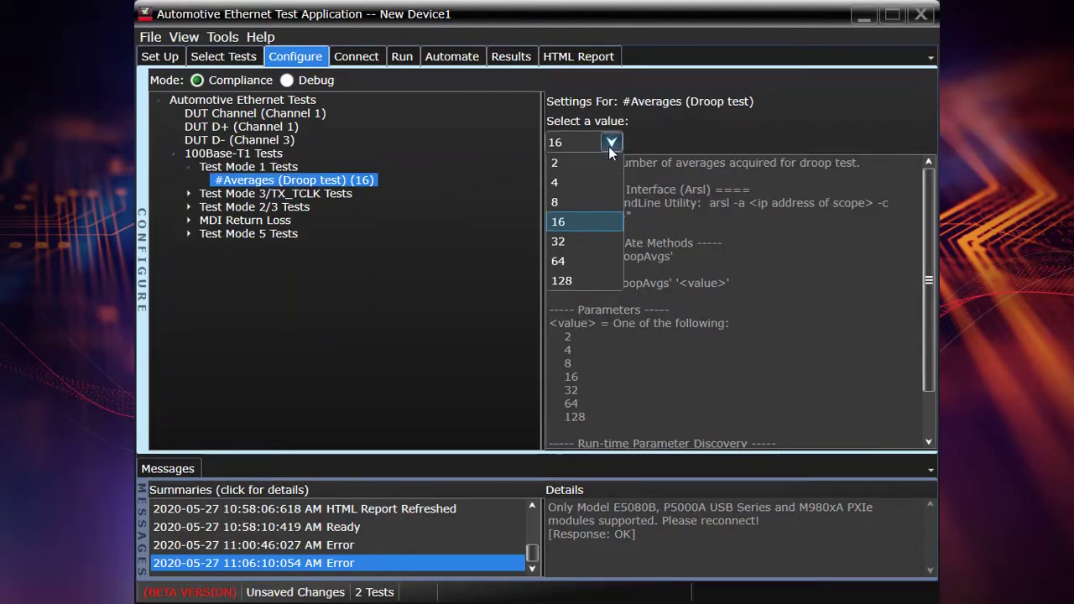
left_click(610, 143)
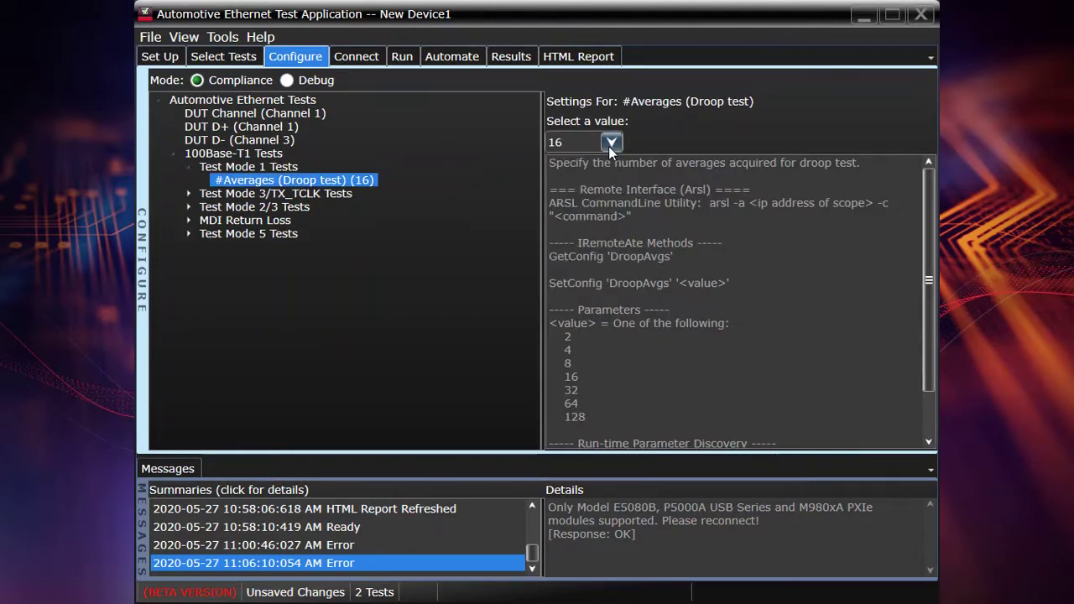
left_click(262, 127)
left_click(260, 143)
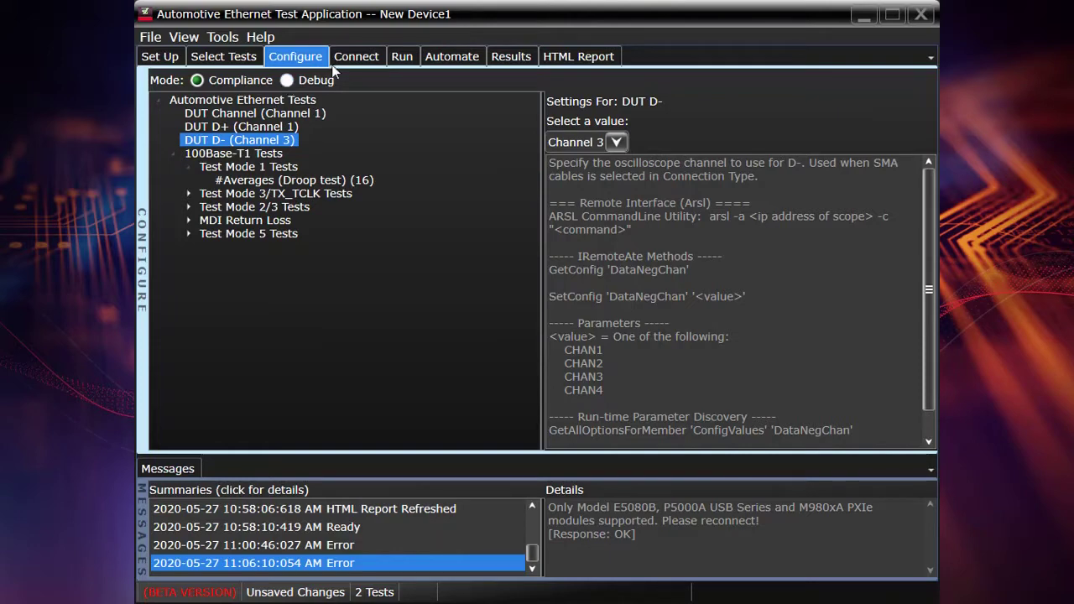
Mark the TM1 Differential connection as completed and run the two selected tests
left_click(362, 59)
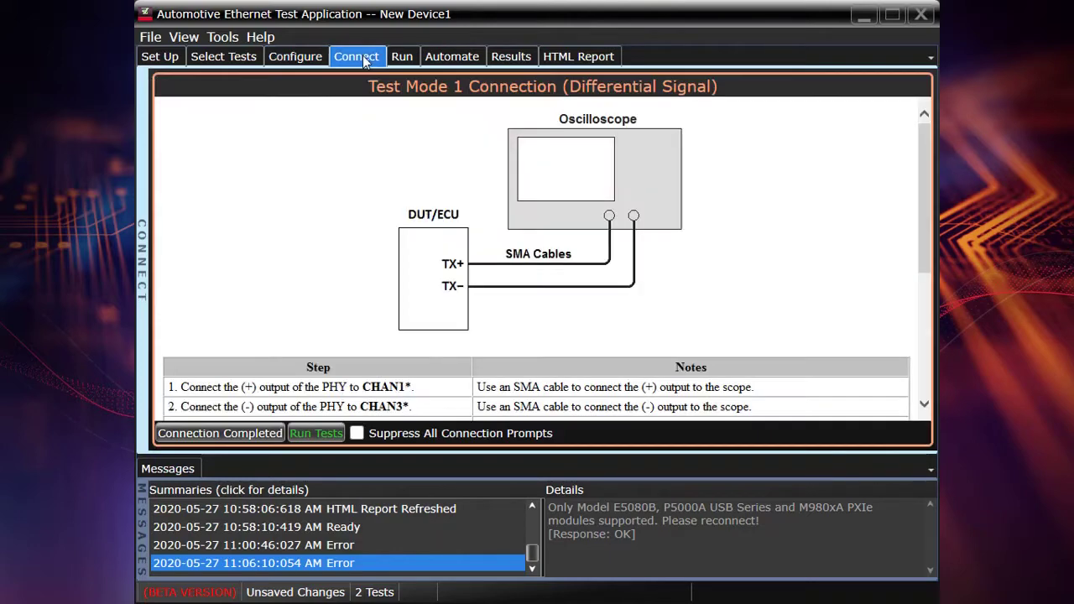
scroll(459, 157, "down", 3)
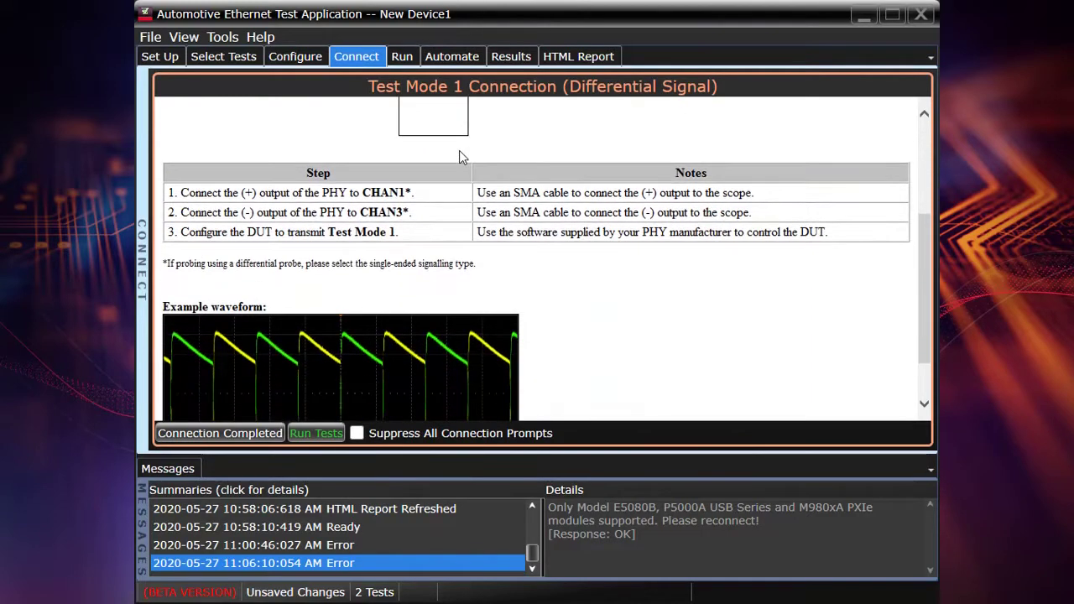
scroll(459, 157, "down", 1)
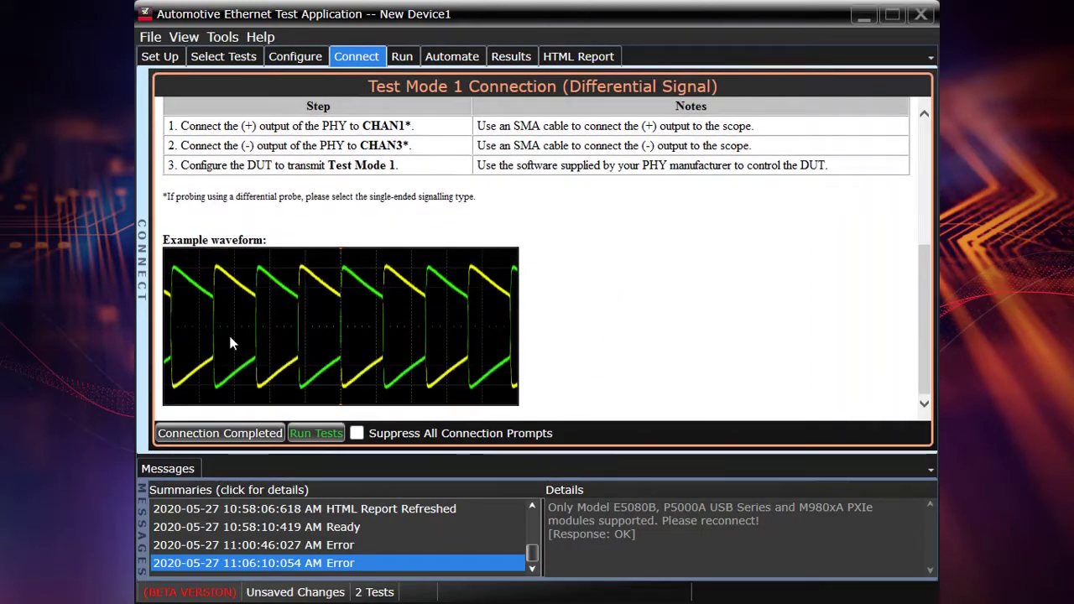
left_click(232, 433)
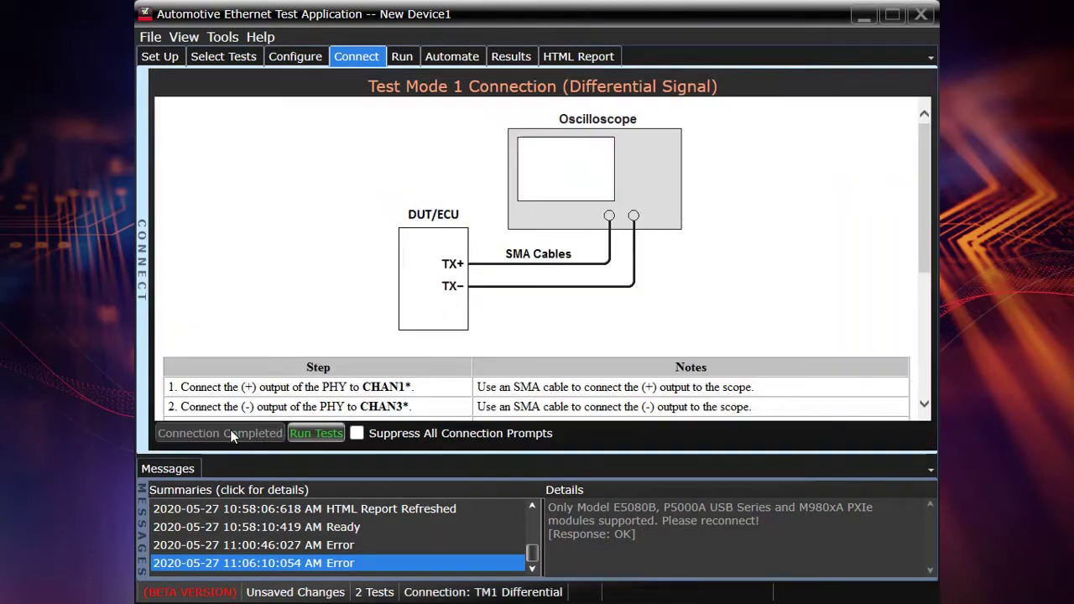
left_click(312, 433)
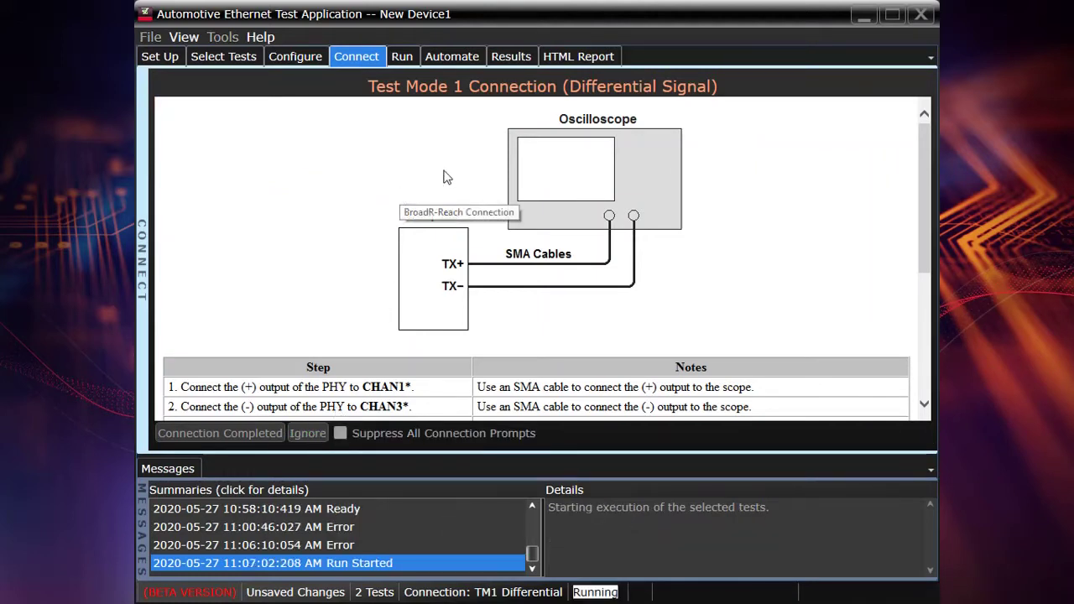
Restore the test app from full screen, shrink it and reposition it over the scope display
left_click(883, 19)
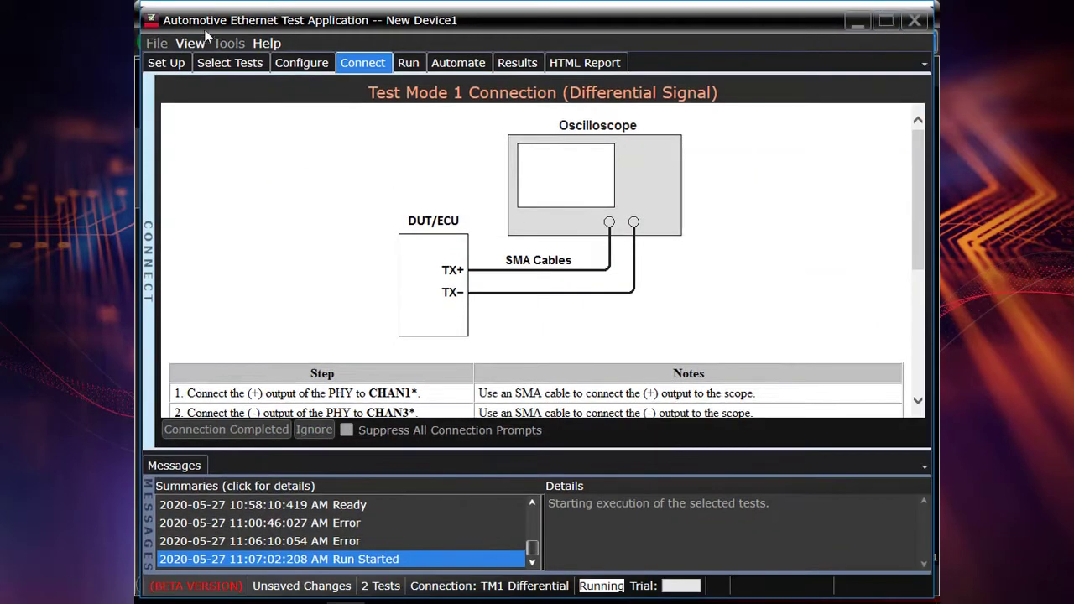
left_click_drag(136, 2, 520, 141)
left_click_drag(686, 149, 676, 98)
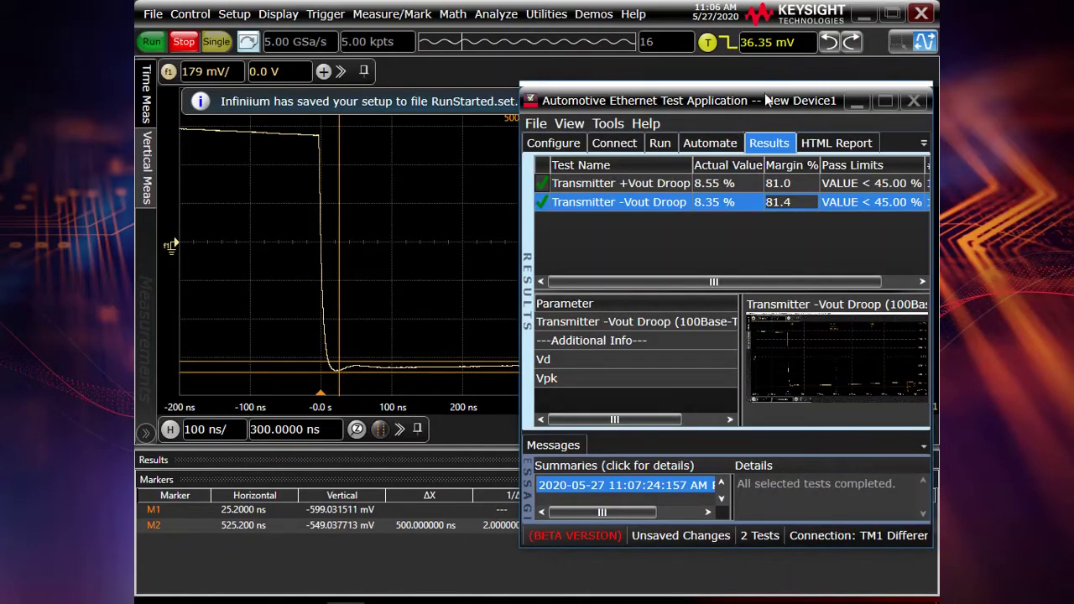
Maximize the app and review the +Vout and -Vout Droop results in enlarged parameter and waveform panels
left_click(882, 100)
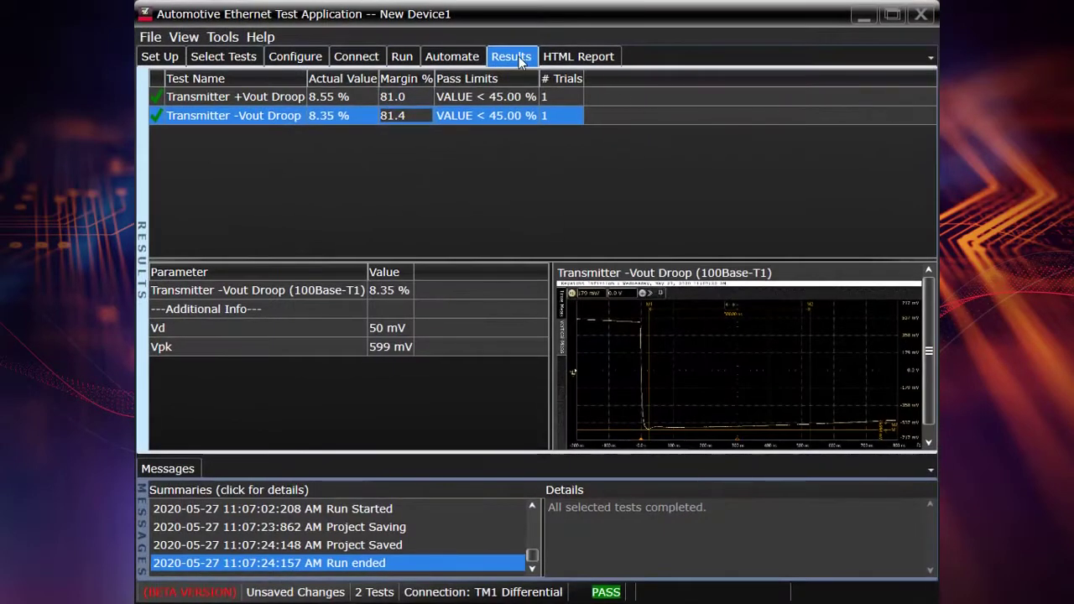
left_click(201, 98)
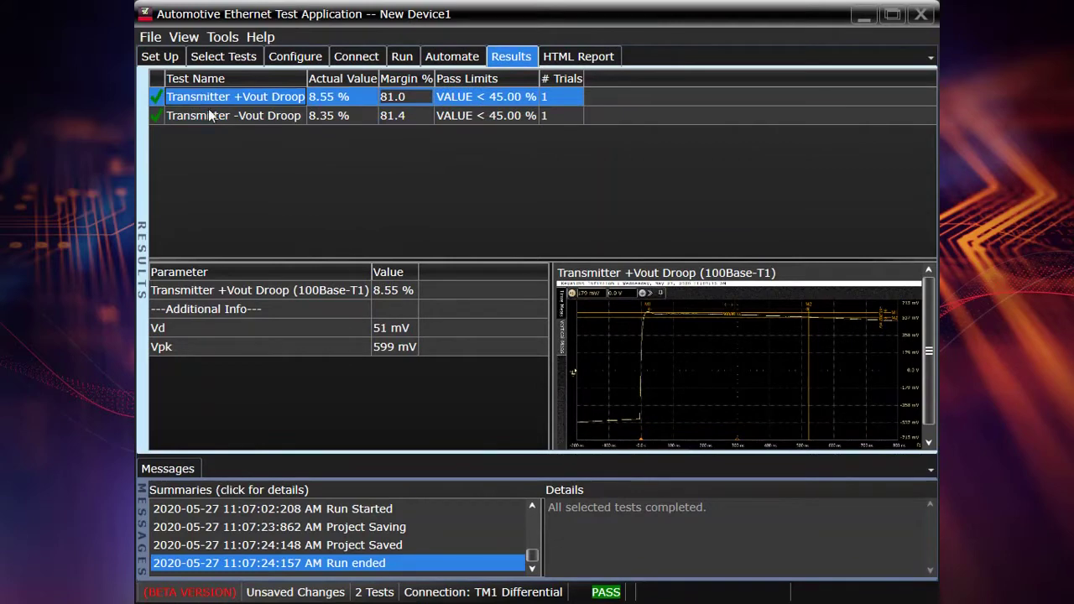
left_click_drag(354, 257, 364, 184)
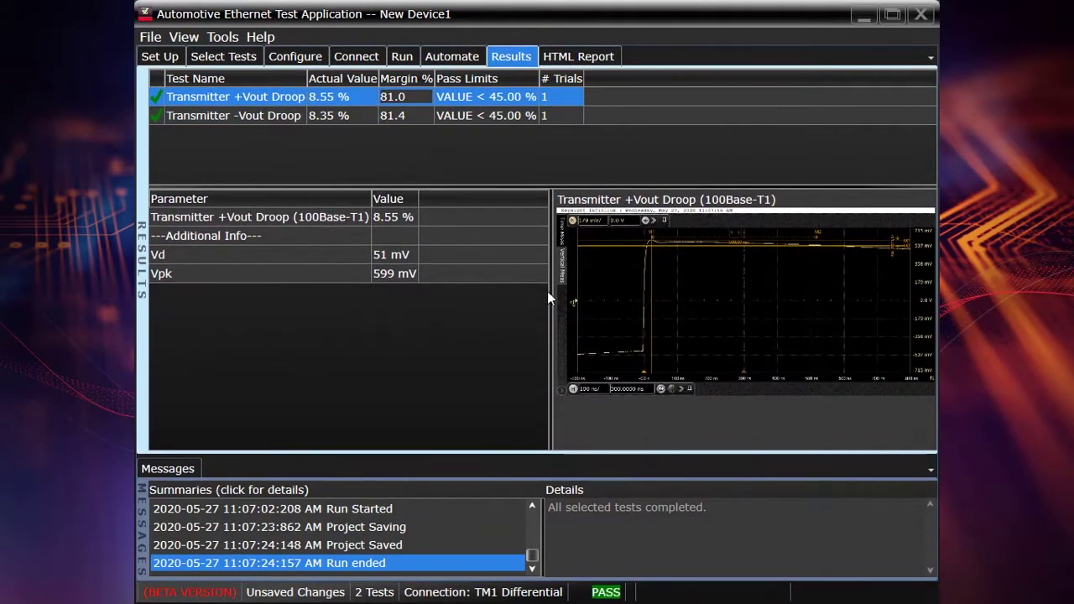
left_click_drag(554, 300, 642, 300)
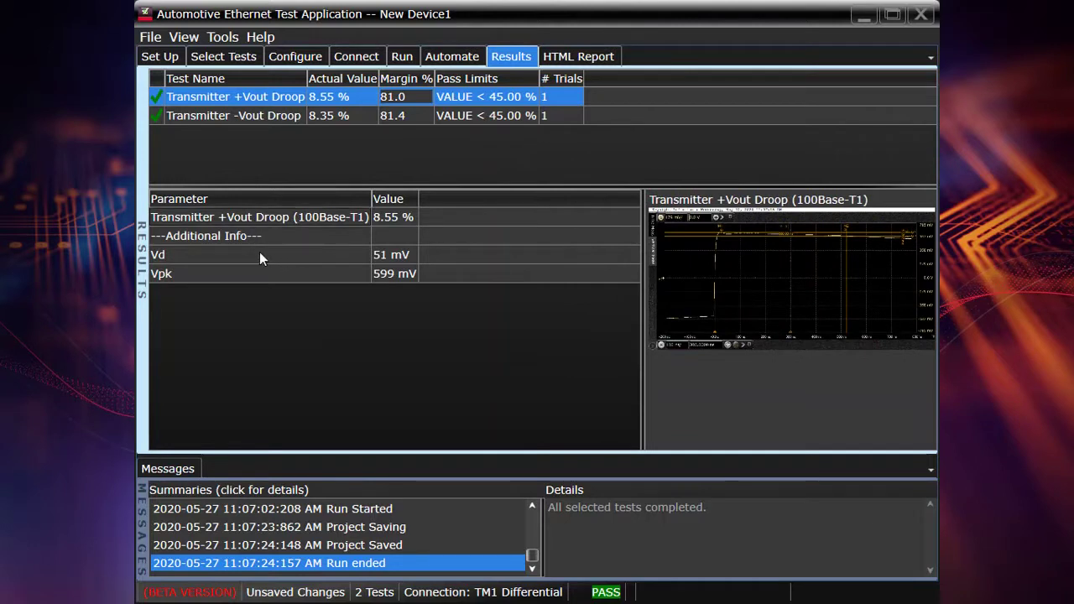
left_click(266, 115)
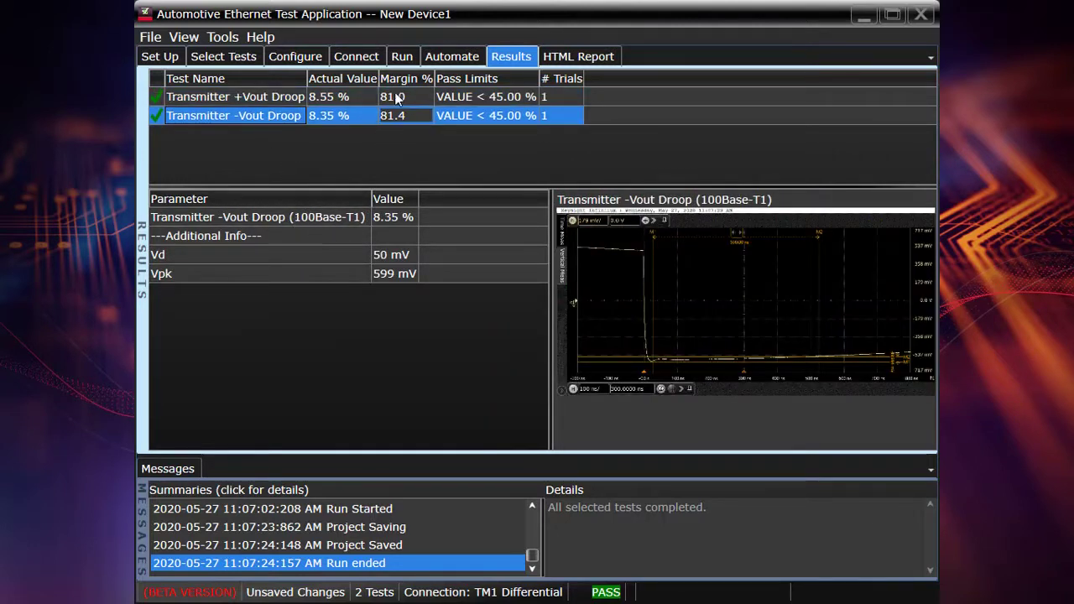
Refresh the HTML report and scroll through it to confirm both droop tests pass
left_click(578, 56)
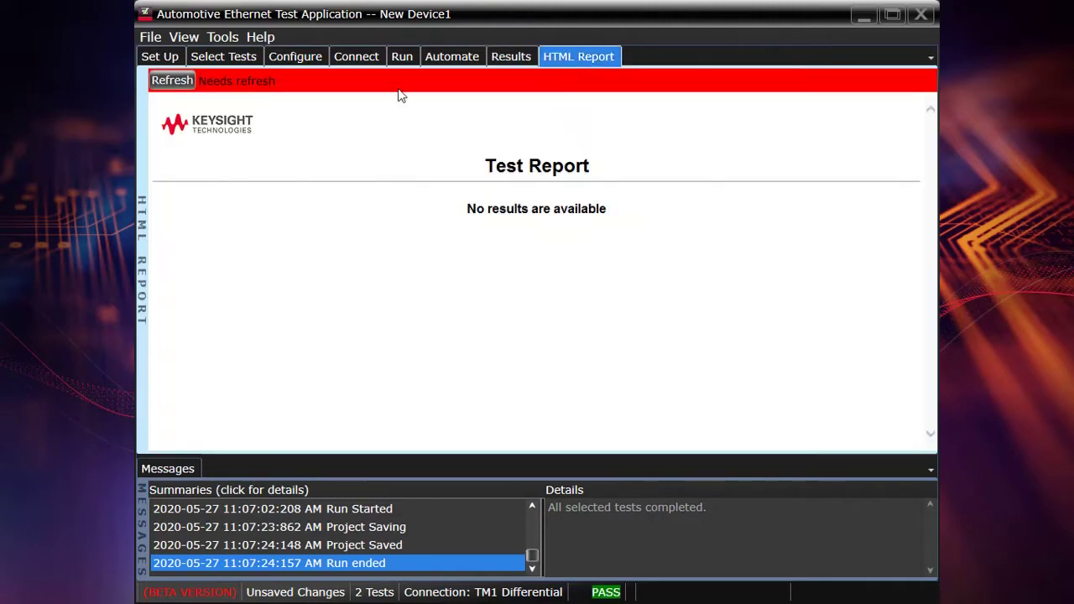
left_click(172, 83)
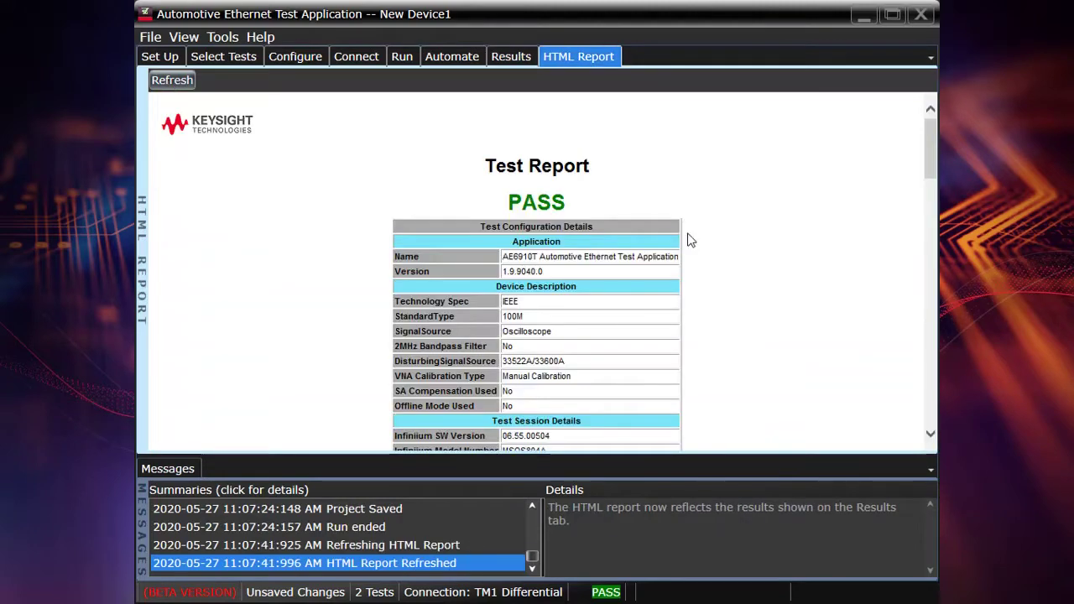
scroll(689, 241, "down", 2)
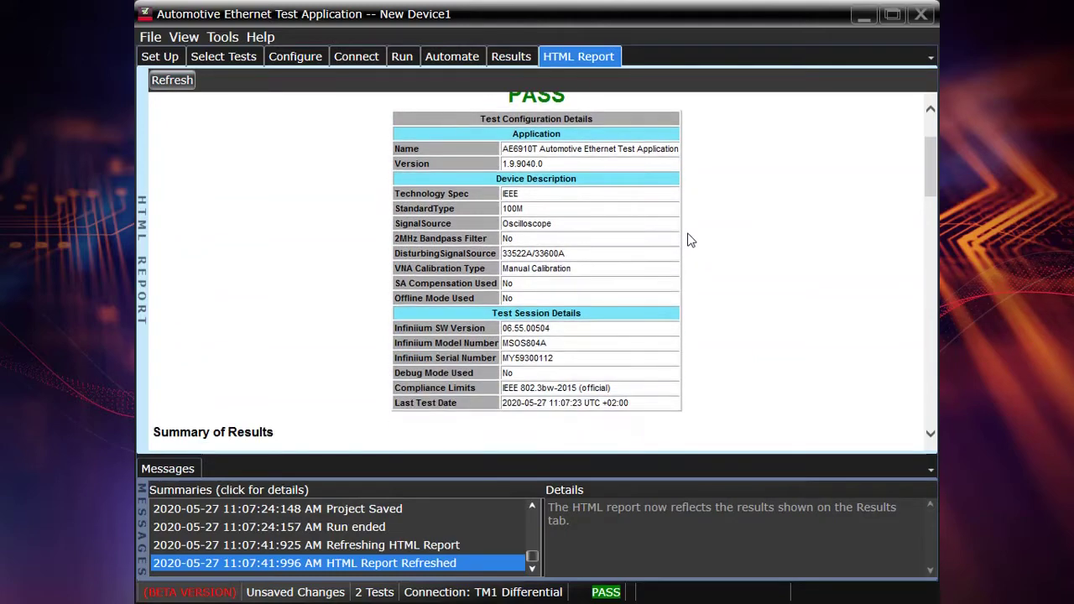
scroll(688, 241, "down", 7)
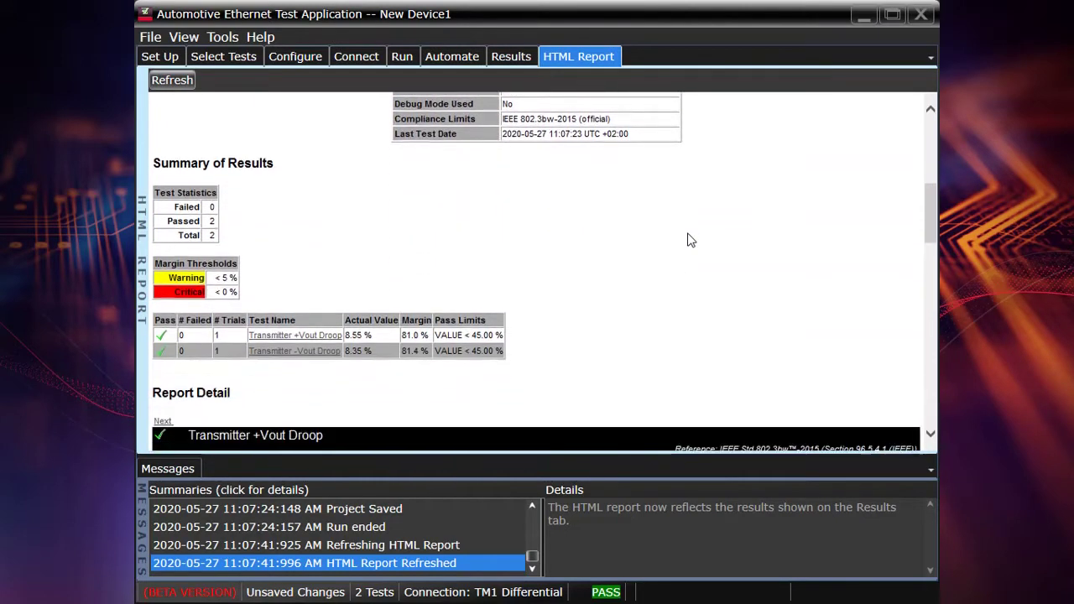
scroll(688, 241, "down", 5)
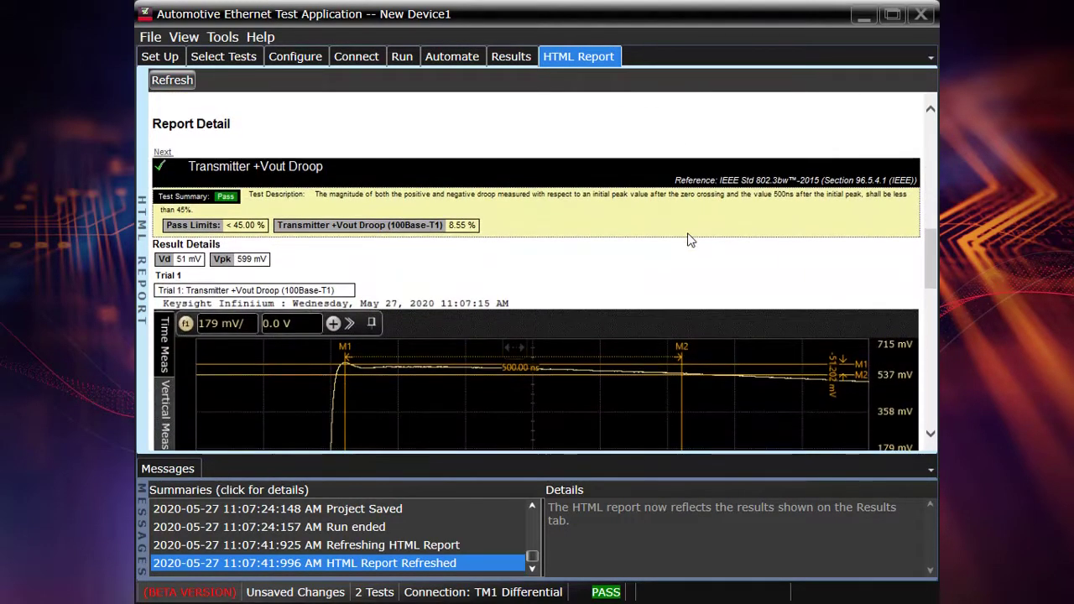
scroll(688, 241, "down", 6)
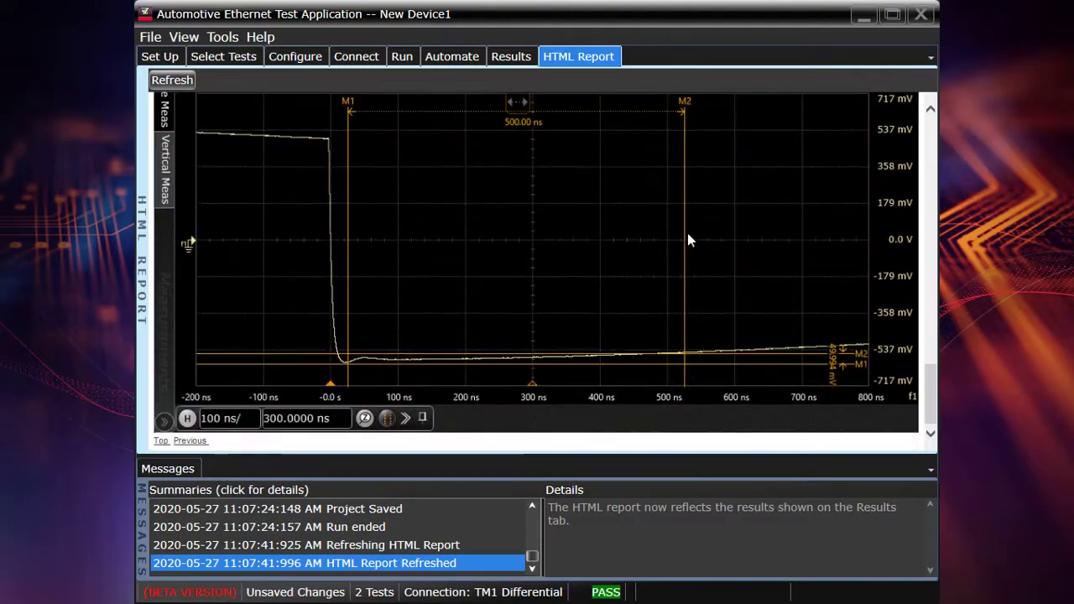
scroll(688, 241, "up", 18)
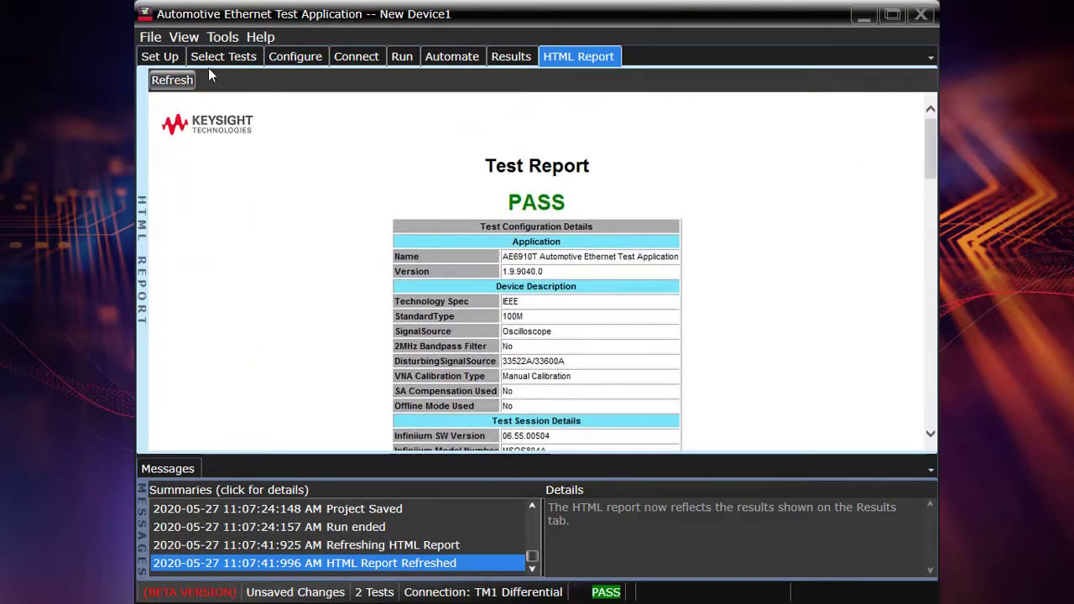
Replace the Test Mode 1 tests with both Test Mode 2 tests and view their connection instructions
left_click(216, 56)
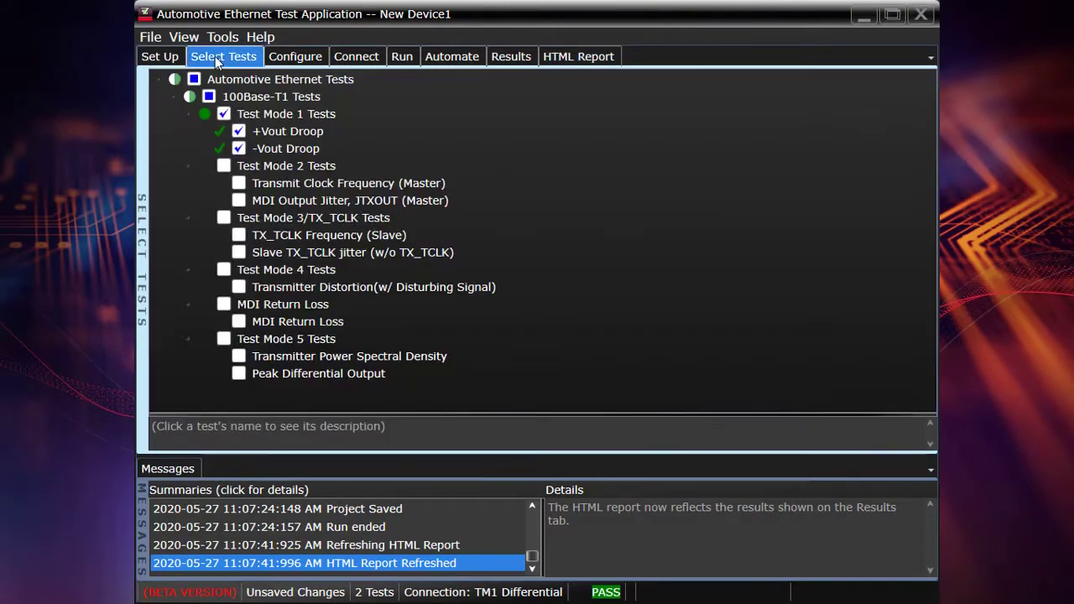
left_click(224, 114)
left_click(224, 165)
left_click(300, 55)
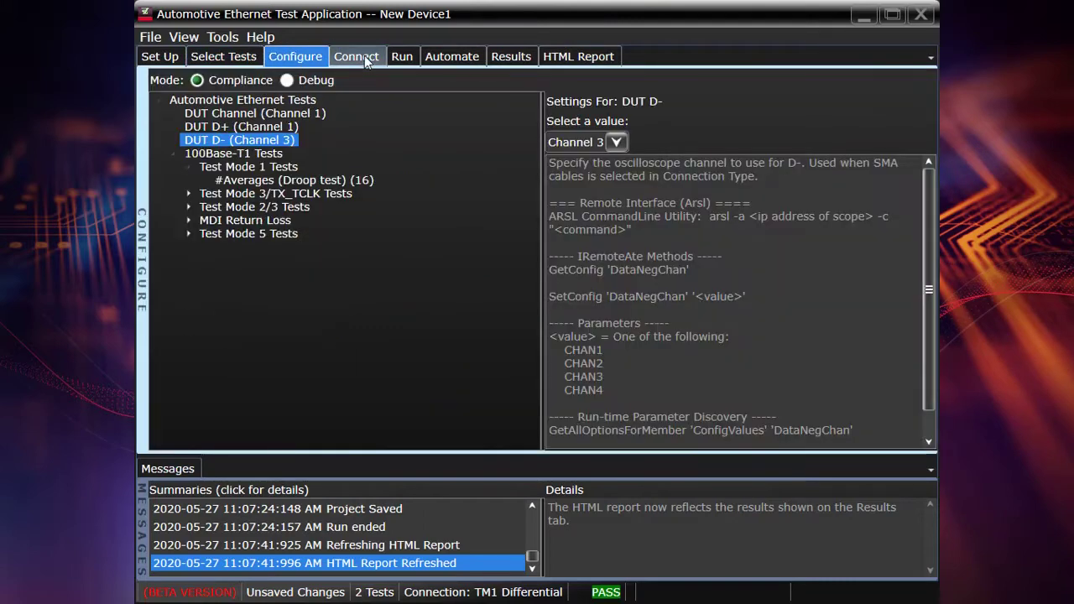
left_click(355, 56)
scroll(537, 166, "down", 1)
On the scope, run acquisition, apply Default Setup and Autoscale to show the Test Mode 2 clock
scroll(535, 164, "down", 5)
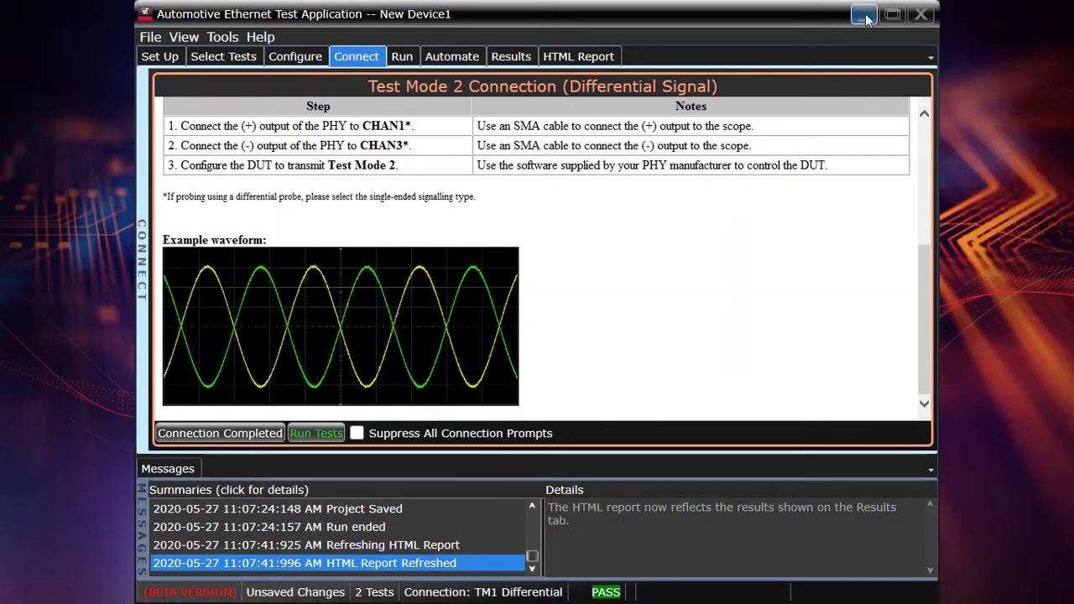
key("alt+Tab")
key("ctrl+r")
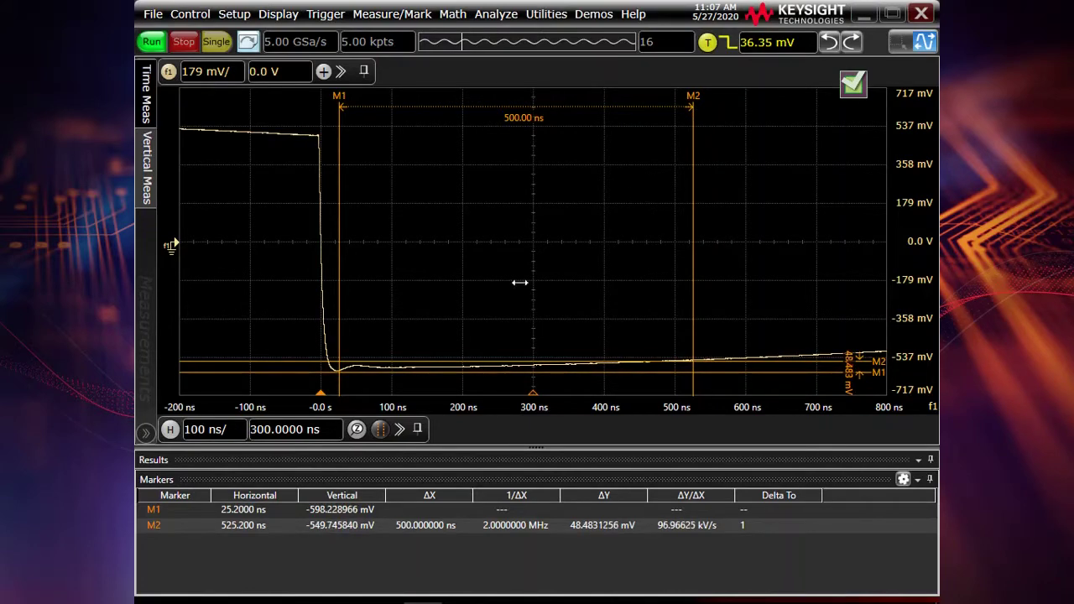
key("ctrl+d")
key("ctrl+a")
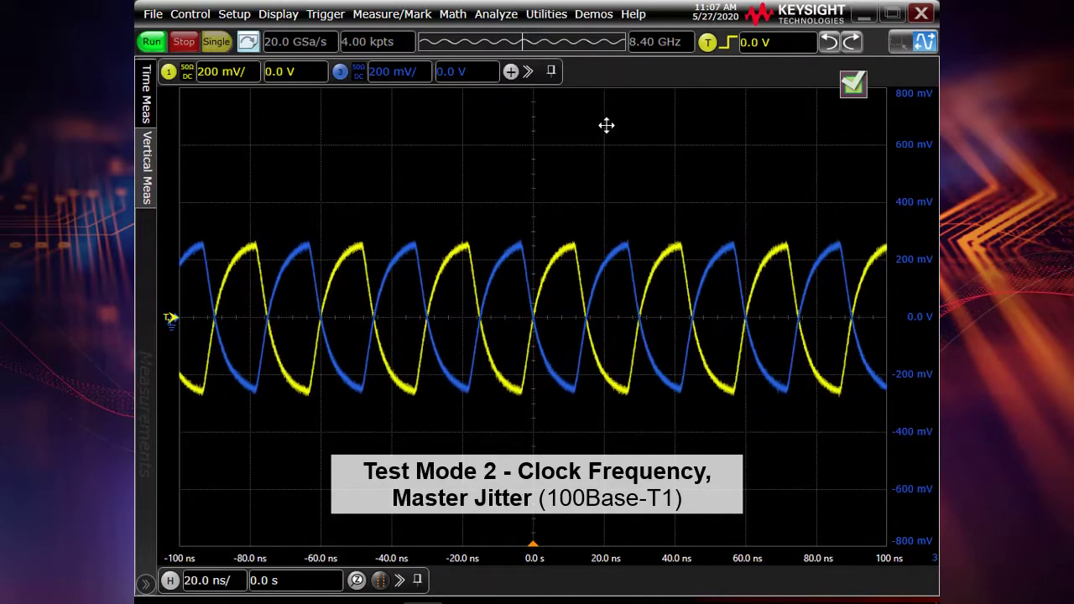
Back in the test app, mark the Test Mode 2 connection completed and run both tests
left_click(852, 83)
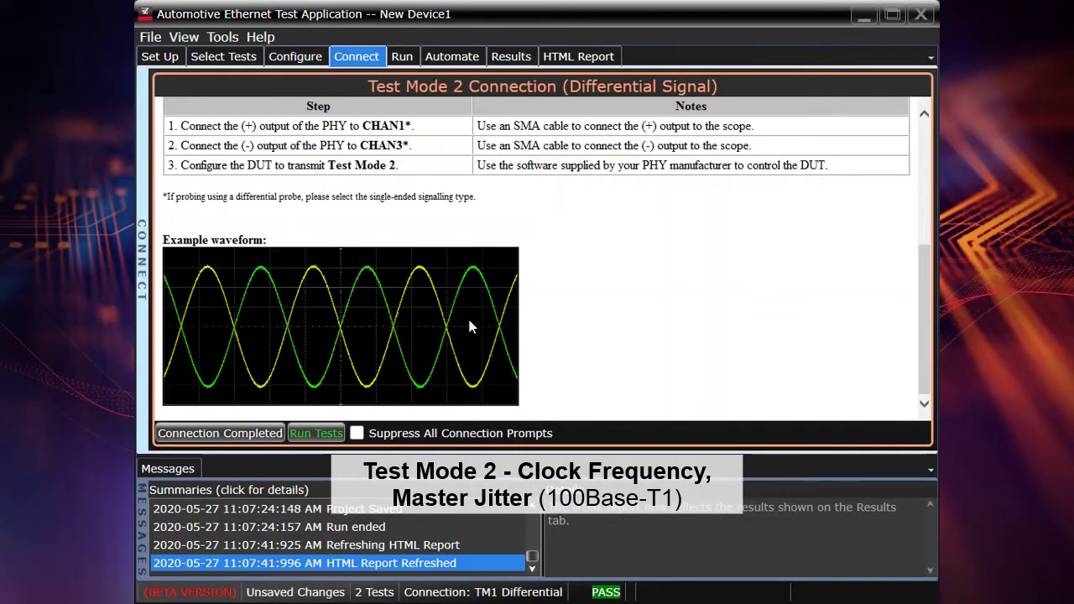
left_click(206, 433)
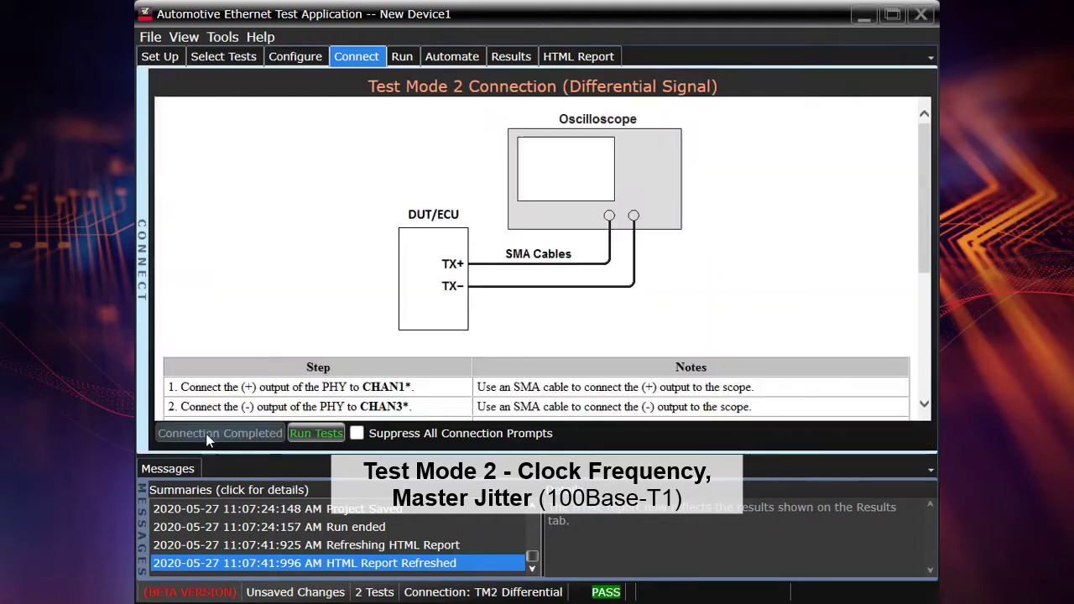
left_click(310, 433)
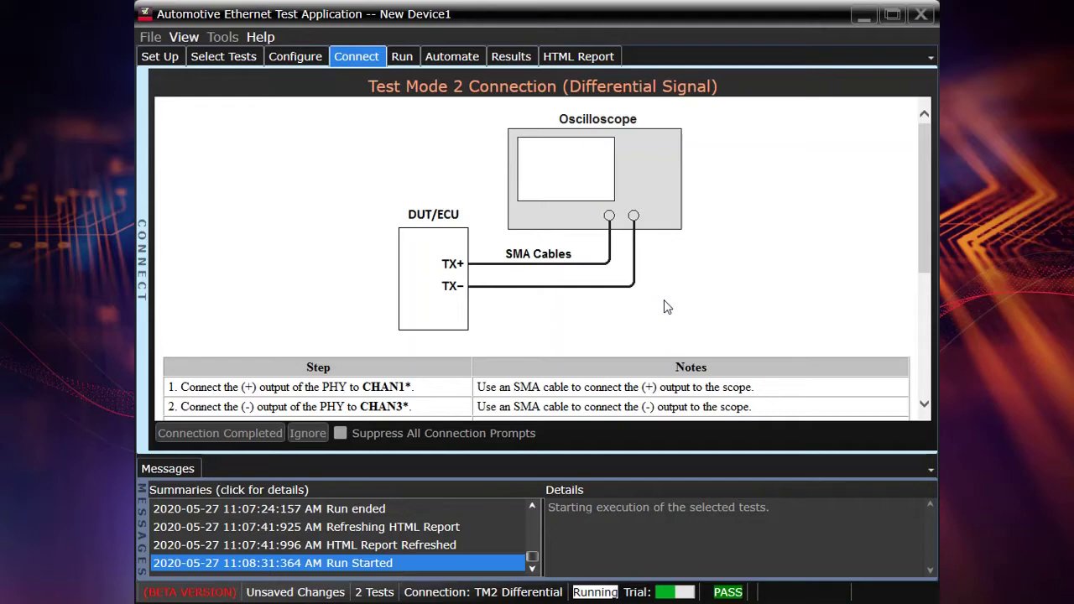
Check the Transmit Clock Frequency result and refresh the HTML report listing all four tests passing
left_click(865, 15)
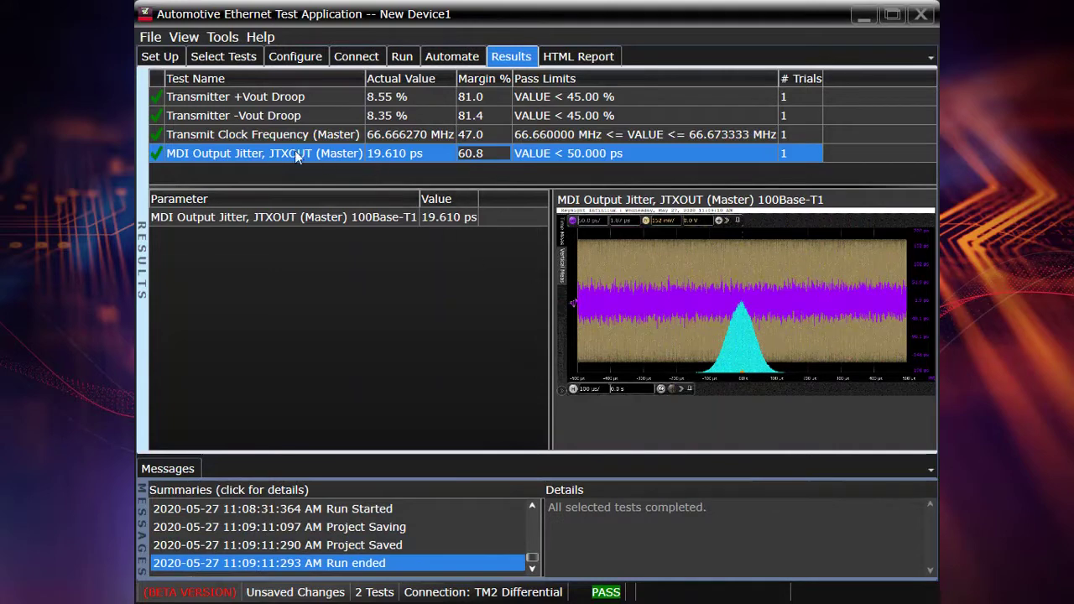
left_click(268, 134)
key("ctrl+Tab")
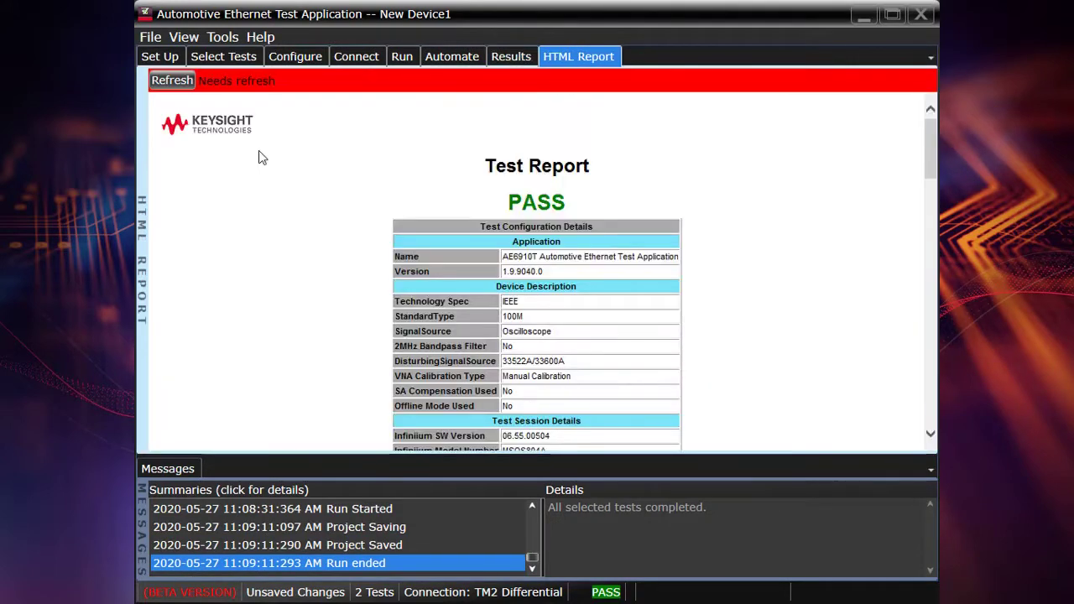
left_click(172, 80)
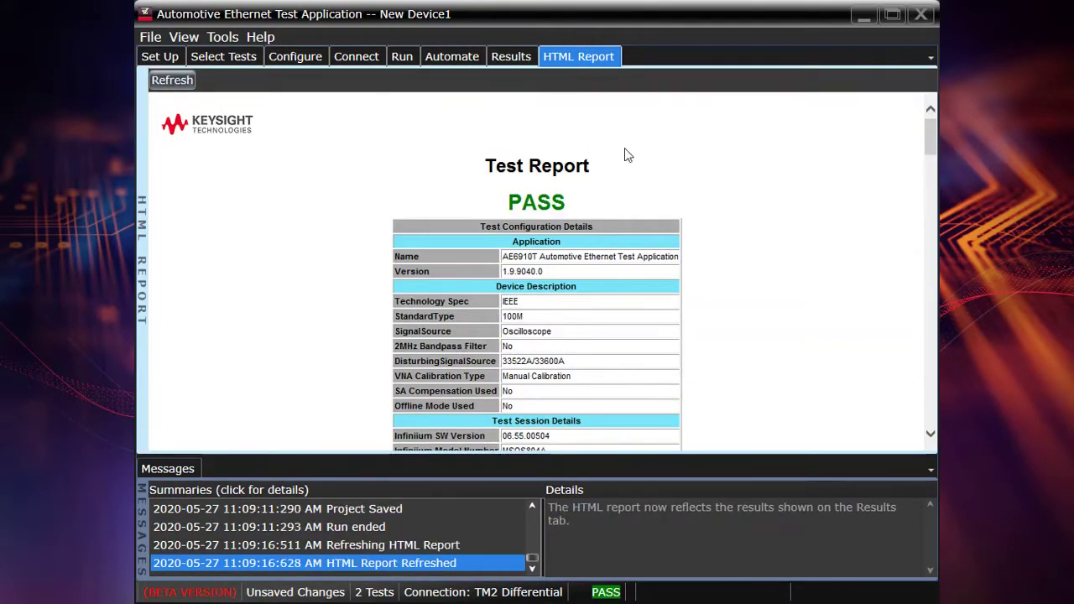
scroll(777, 205, "down", 5)
scroll(777, 205, "down", 12)
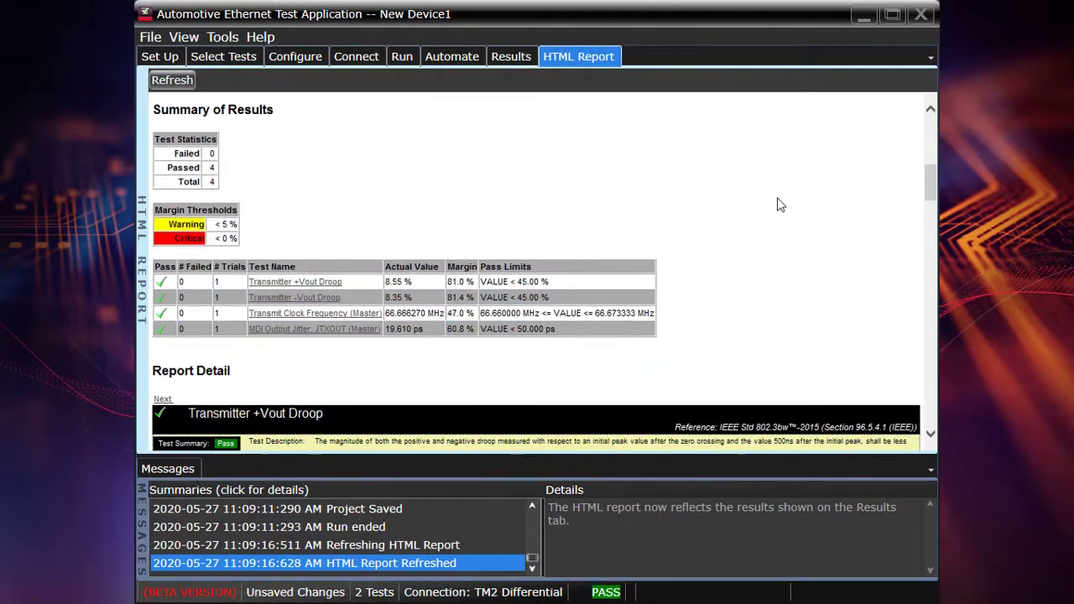
scroll(777, 205, "down", 12)
scroll(777, 204, "down", 1)
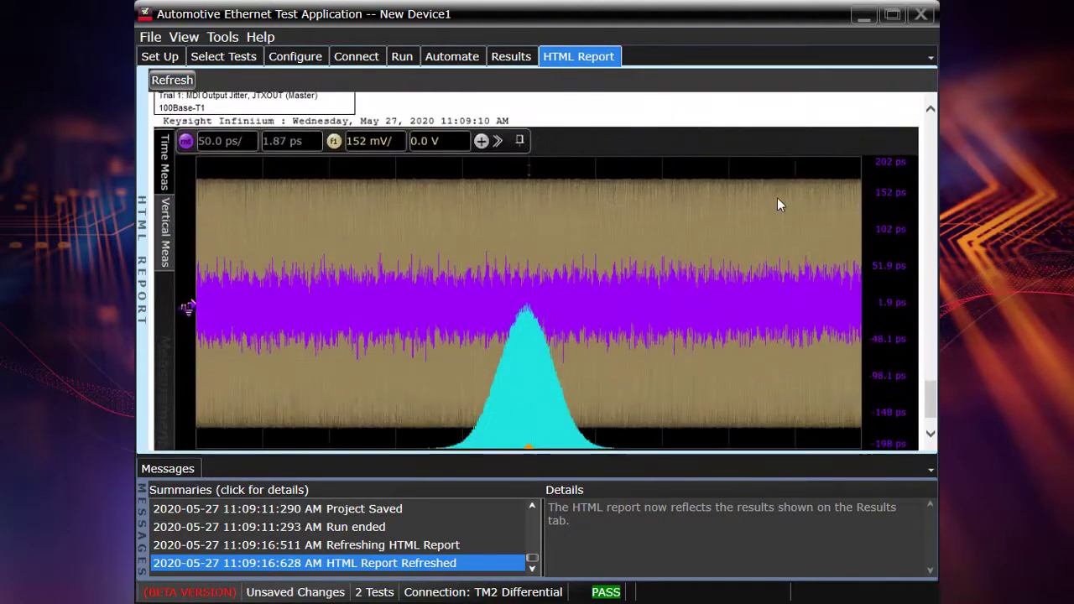
scroll(777, 204, "up", 20)
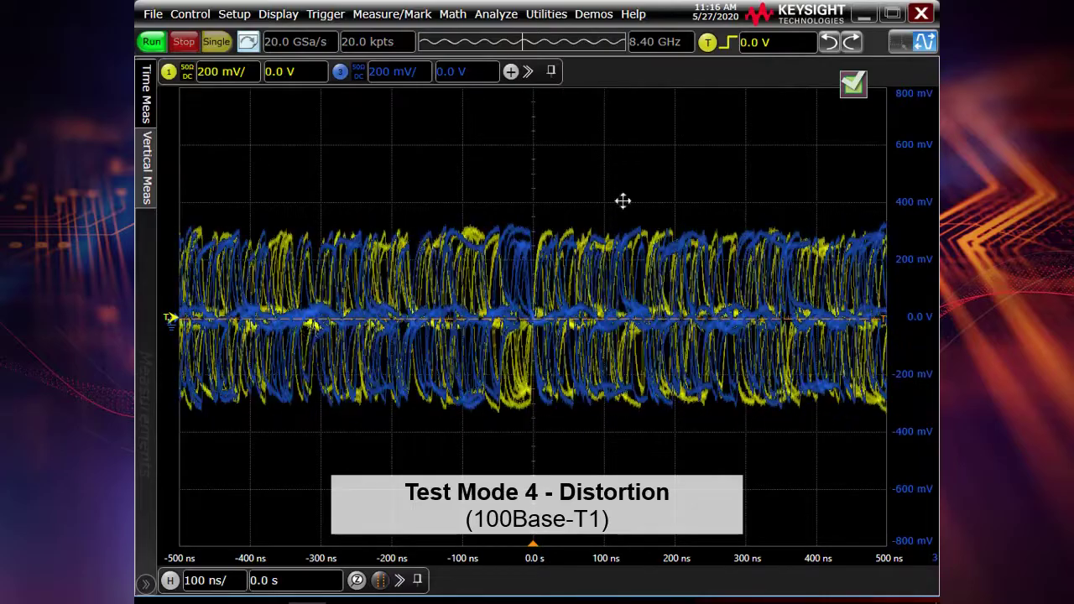
Open and close the disturbing-signal source calibration, then view the Test Mode 4 Transmitter Distortion selection
left_click(852, 81)
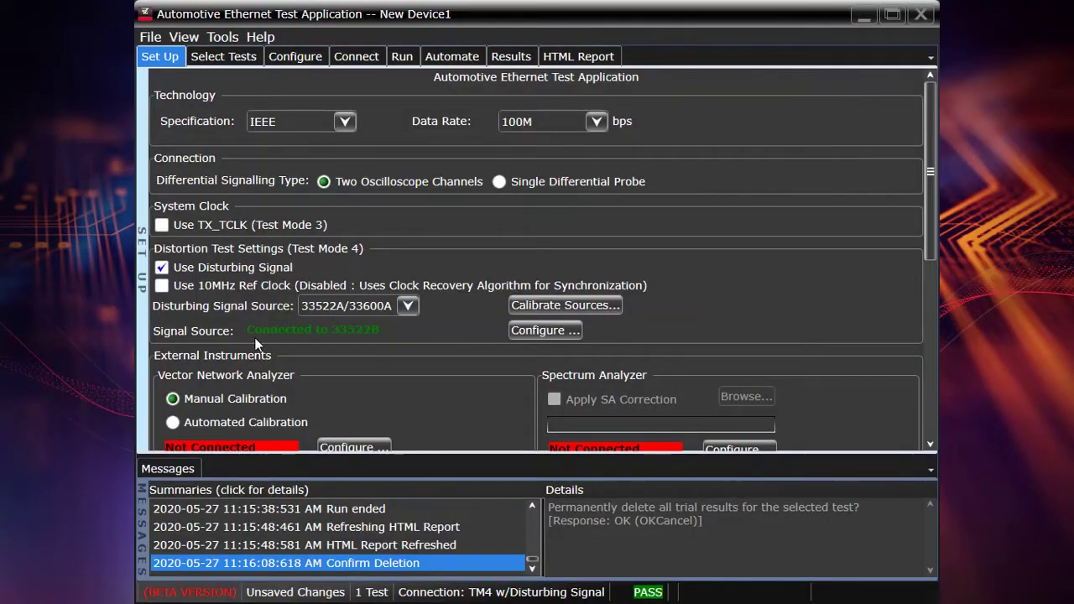
left_click(579, 307)
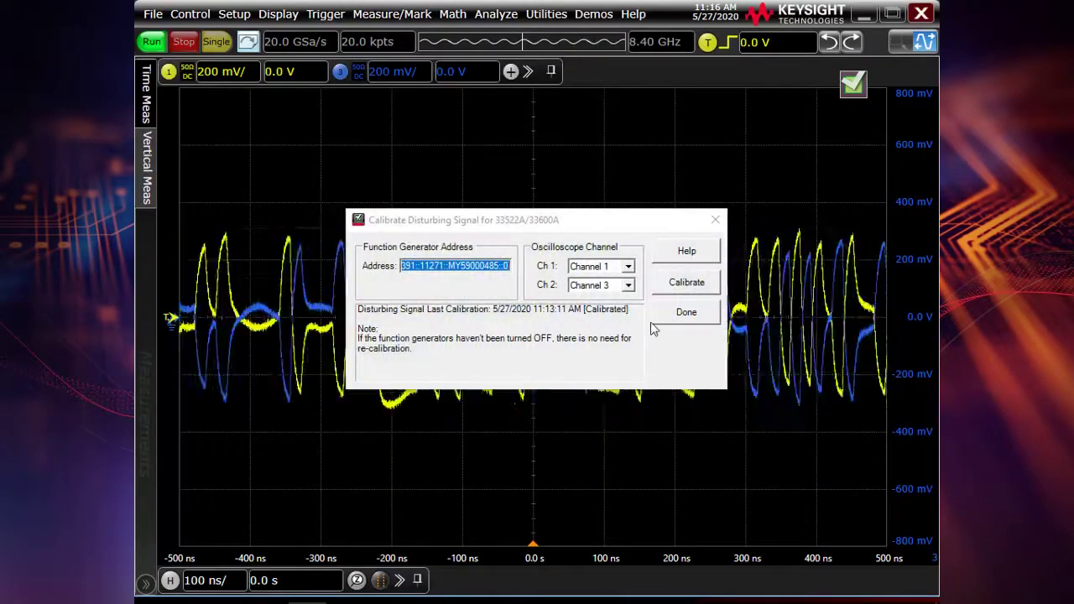
left_click(714, 220)
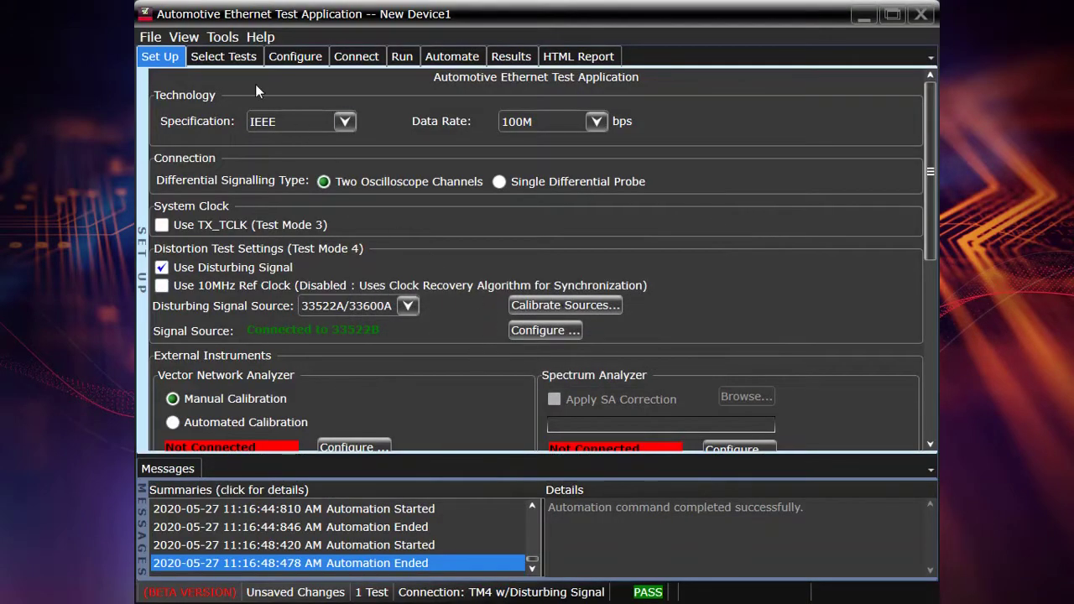
left_click(225, 56)
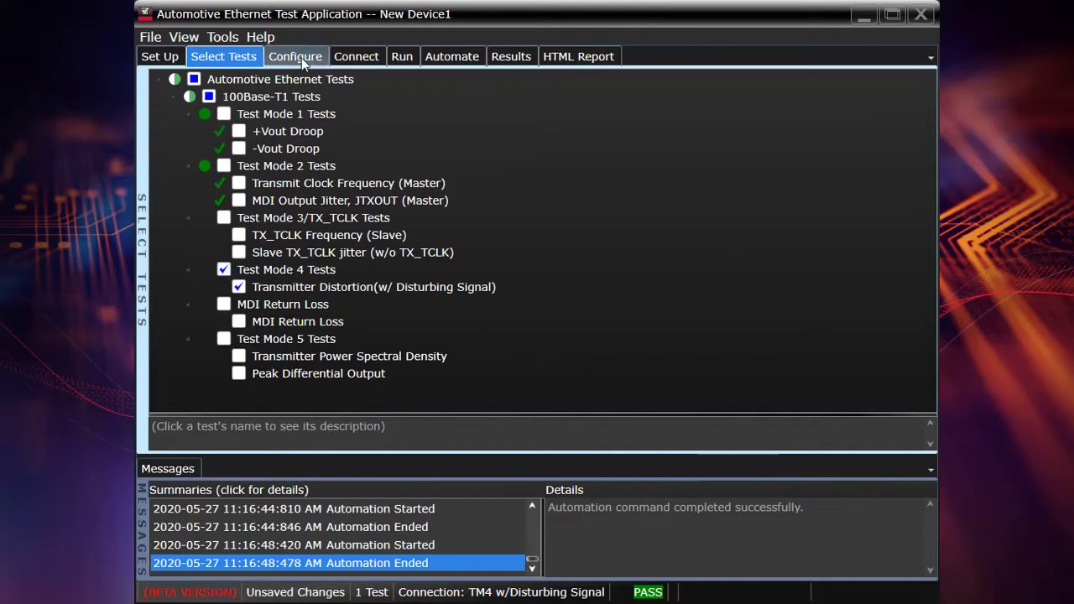
Review the enlarged Test Mode 4 disturbing-signal connection diagram and start the distortion test
left_click(356, 57)
scroll(579, 168, "down", 5)
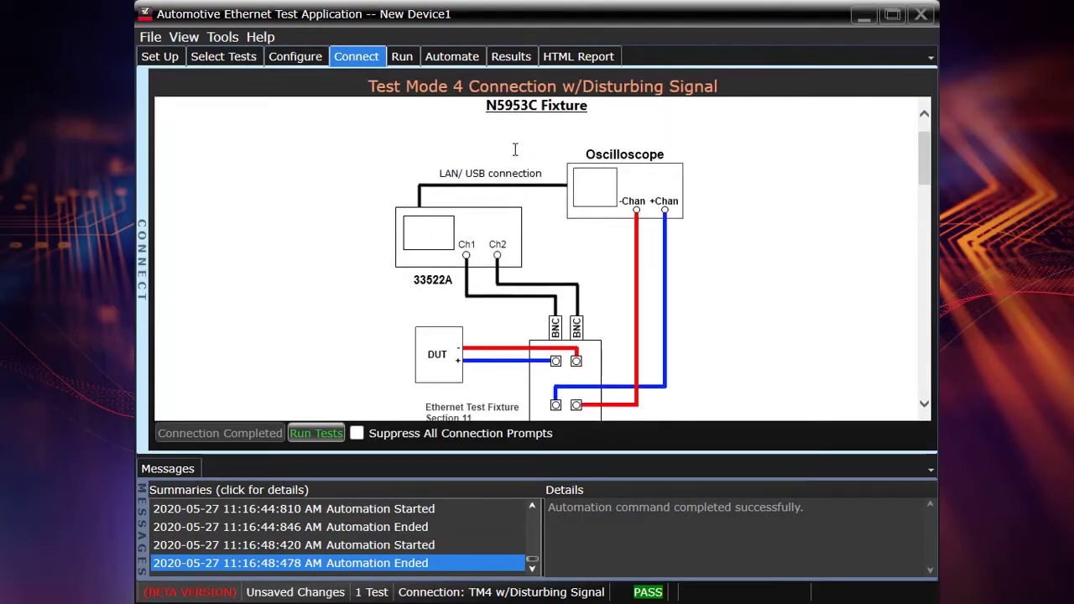
scroll(556, 210, "down", 10)
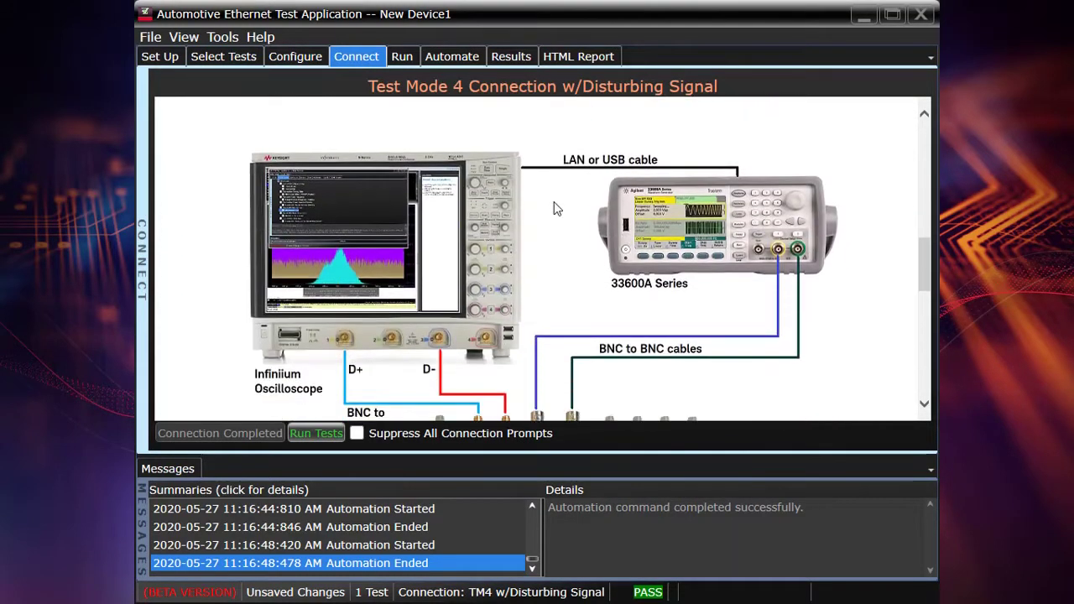
left_click_drag(540, 453, 535, 535)
scroll(684, 289, "down", 1)
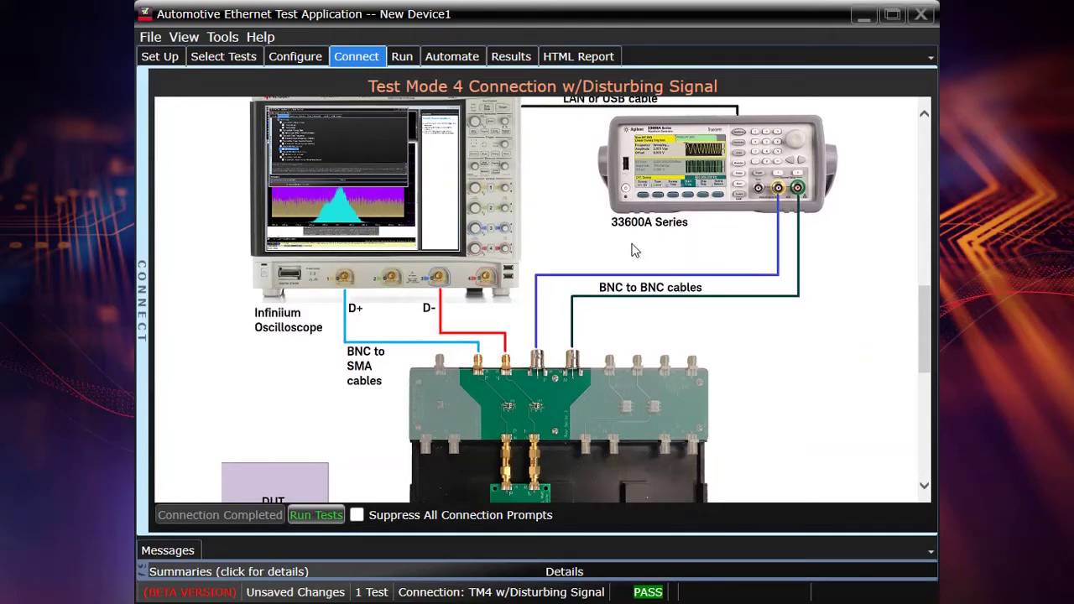
scroll(635, 250, "down", 4)
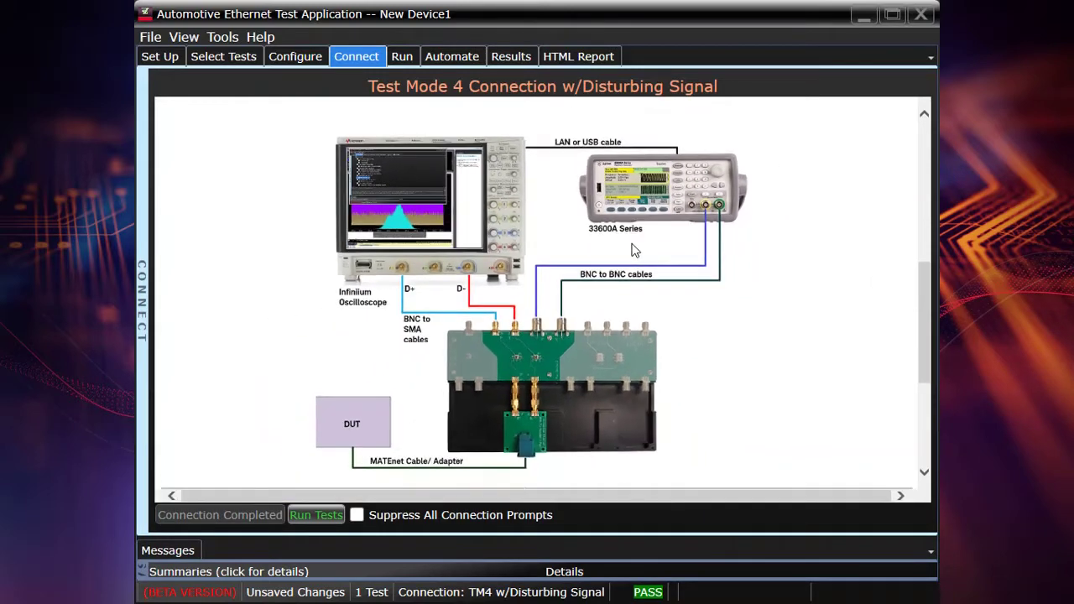
scroll(634, 250, "down", 2)
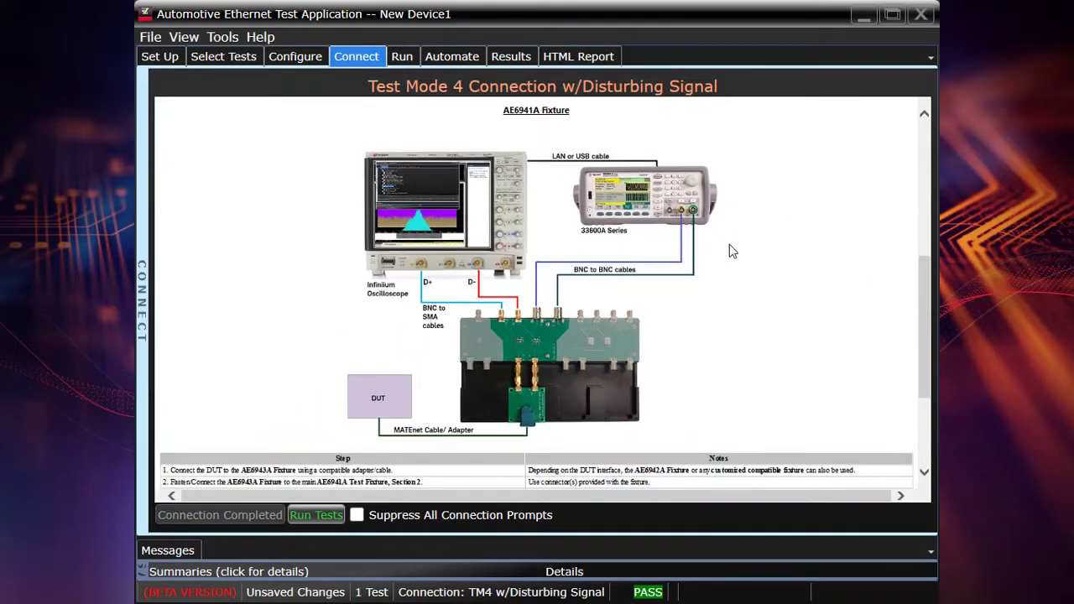
scroll(731, 250, "down", 4)
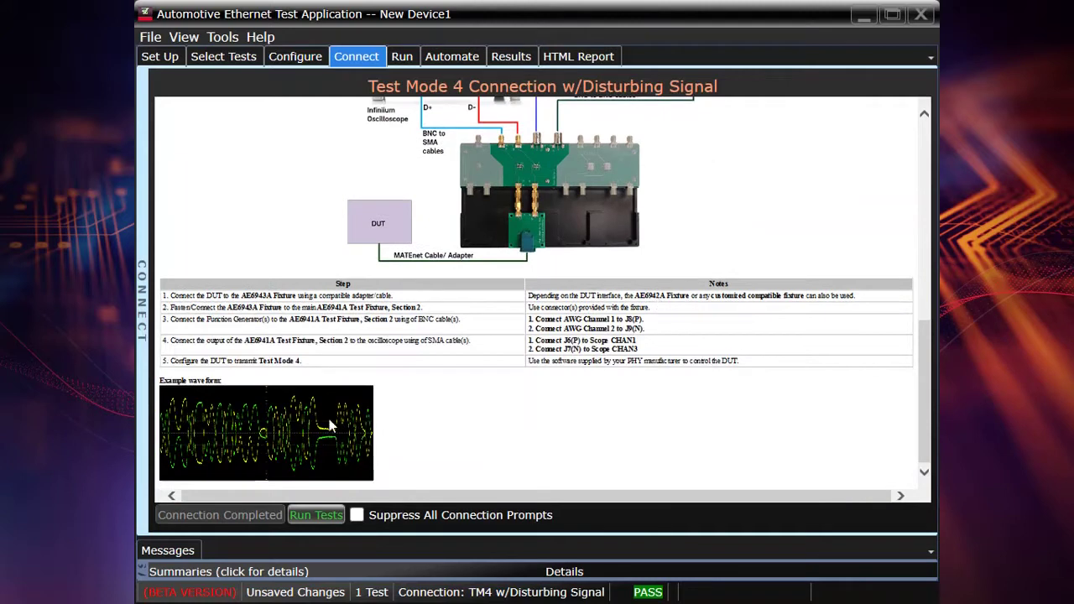
left_click(305, 516)
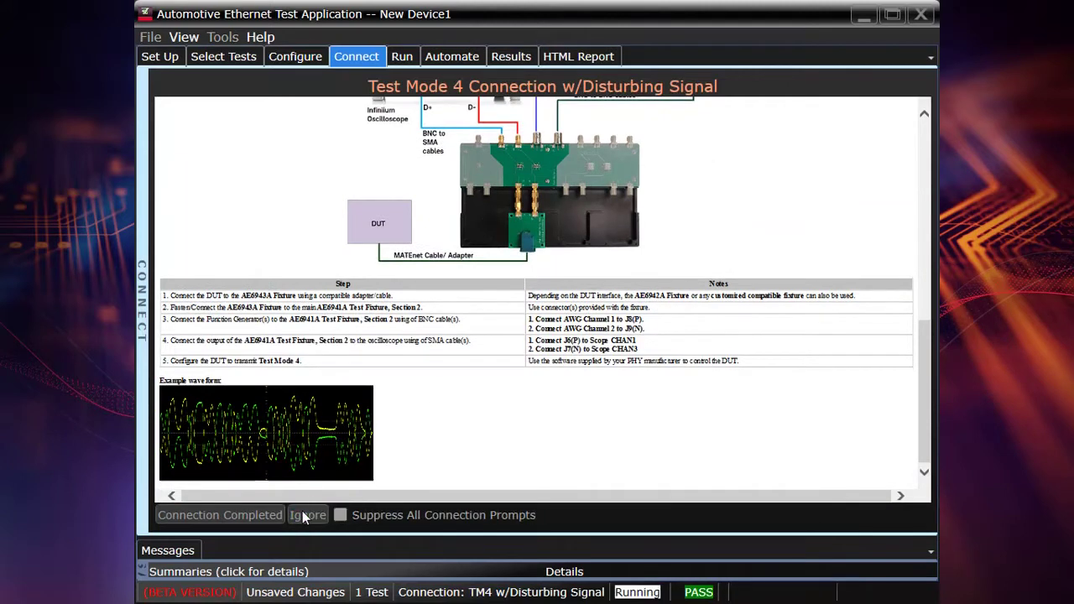
Restore down the test app and move it aside to uncover the live scope waveform
left_click(892, 14)
left_click_drag(605, 52, 637, 95)
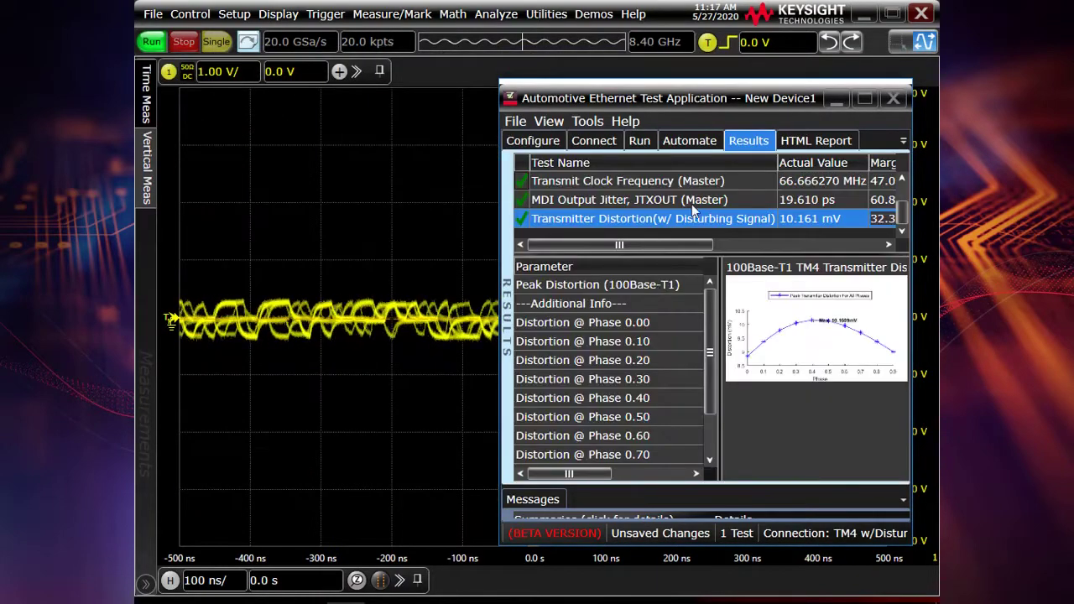
Maximize the app and refresh the HTML report to show Transmitter Distortion passing at 10.161 mV
left_click(858, 102)
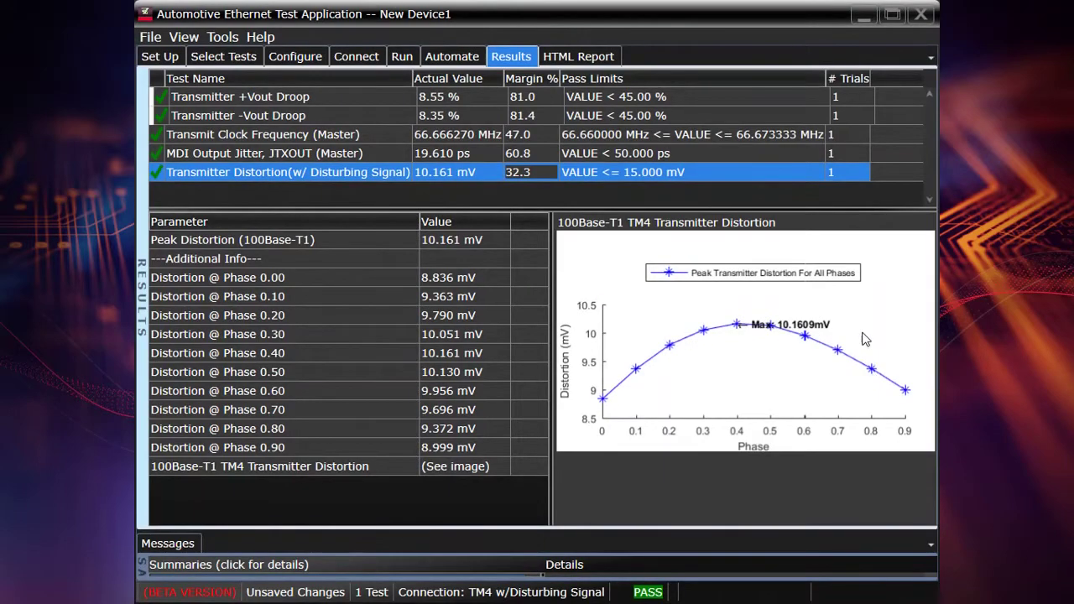
left_click(573, 59)
left_click(171, 79)
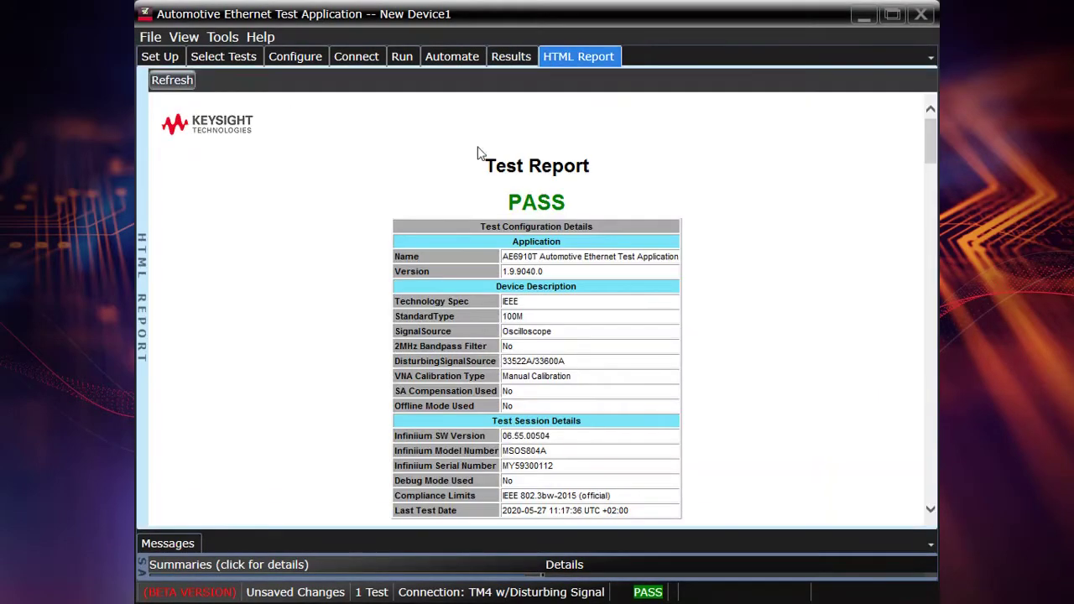
scroll(702, 235, "down", 5)
scroll(701, 234, "down", 20)
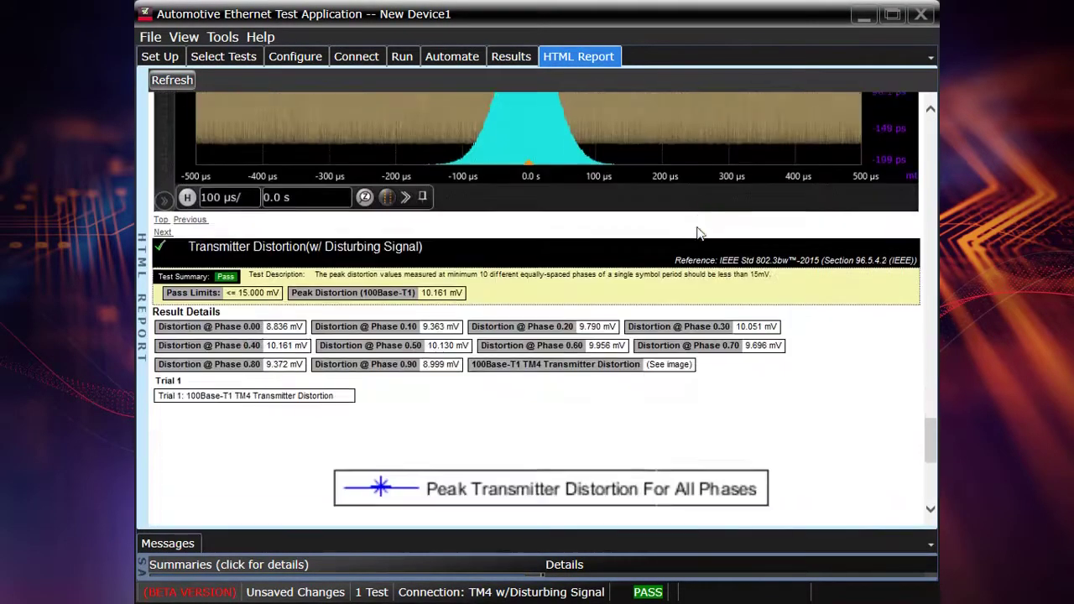
scroll(701, 234, "down", 1)
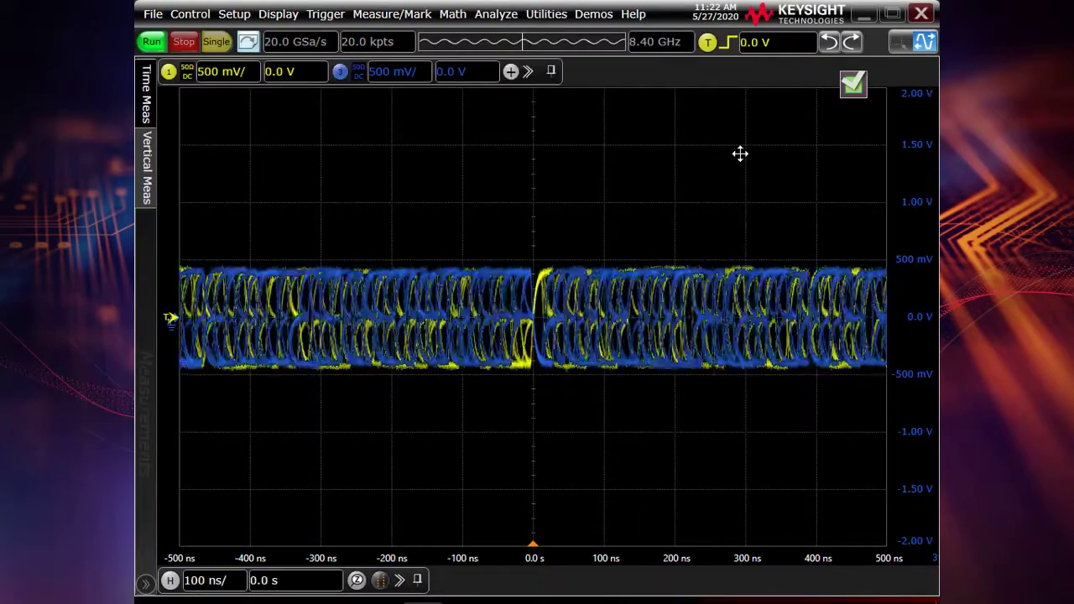
Bring the test app back and set spectral analysis to Oscilloscope
scroll(740, 153, "up", 1)
scroll(740, 153, "down", 2)
left_click(853, 86)
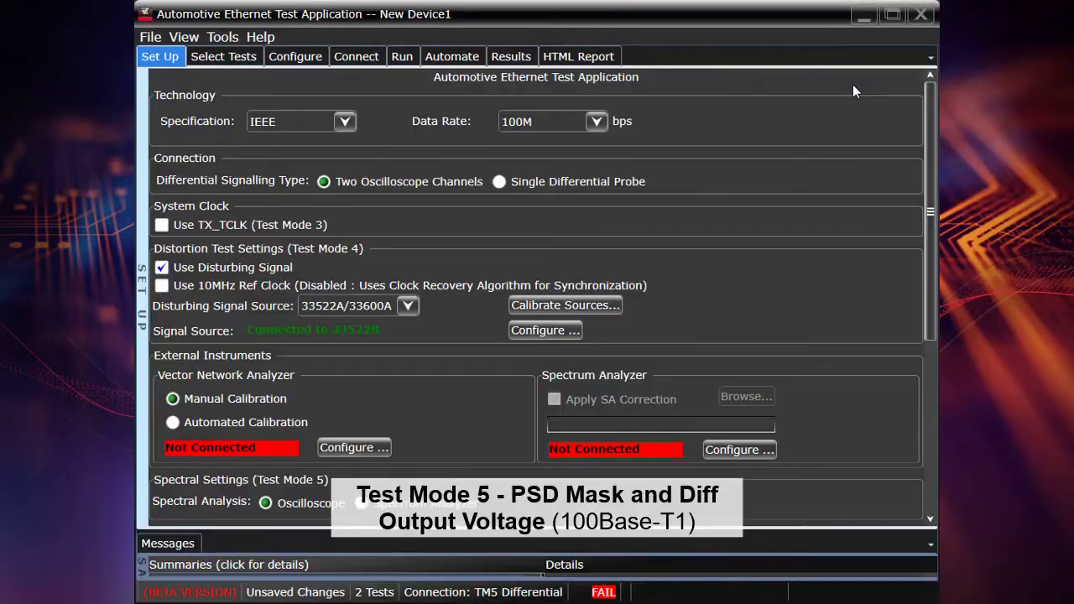
scroll(506, 385, "down", 1)
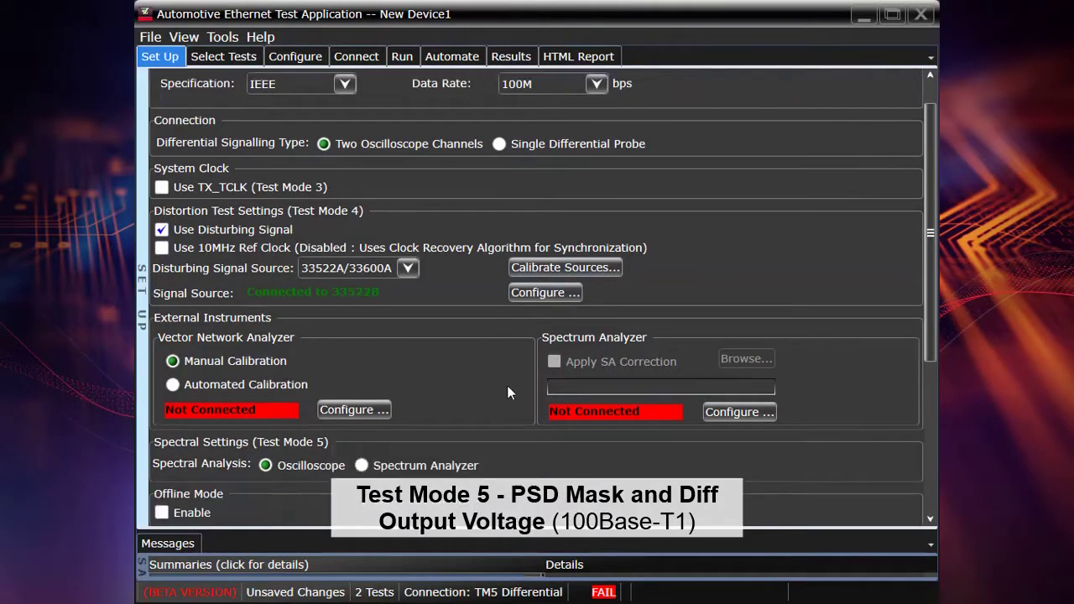
left_click(361, 465)
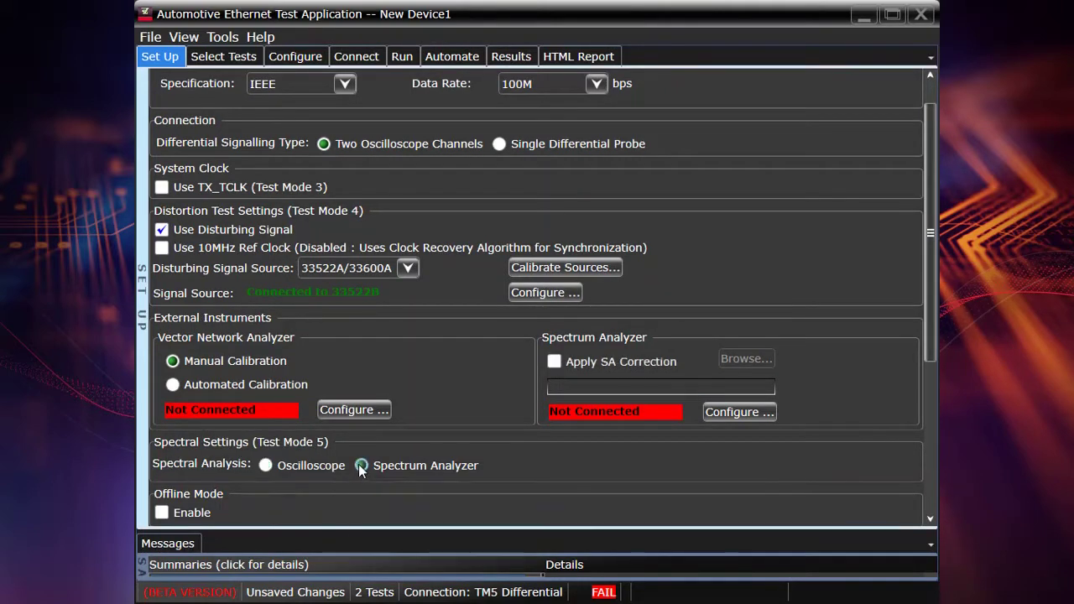
left_click(263, 465)
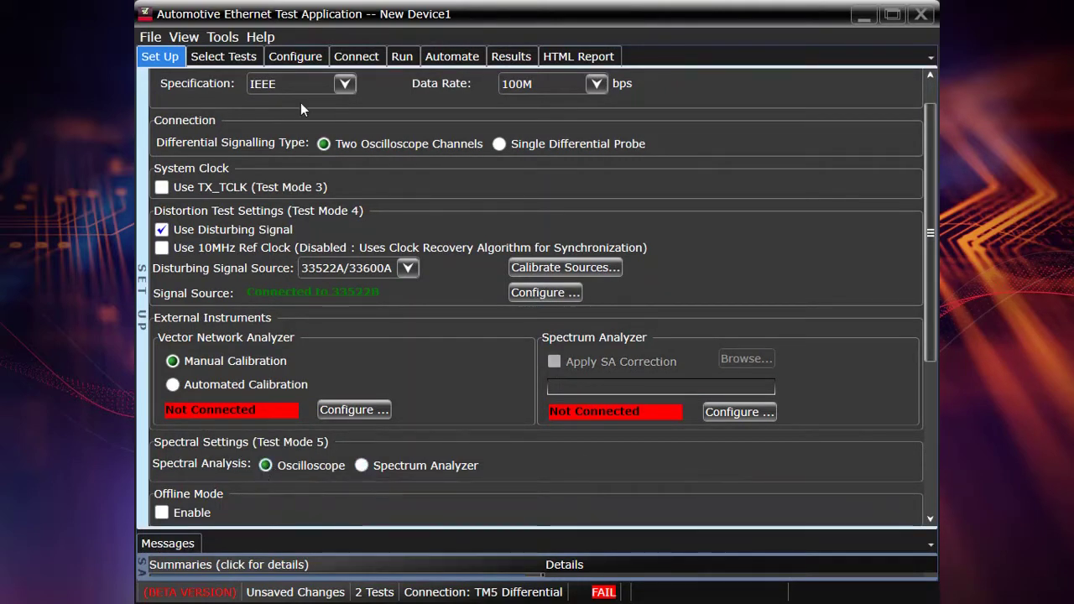
Set the PSD test averages to 64 for the Test Mode 5 tests
left_click(223, 56)
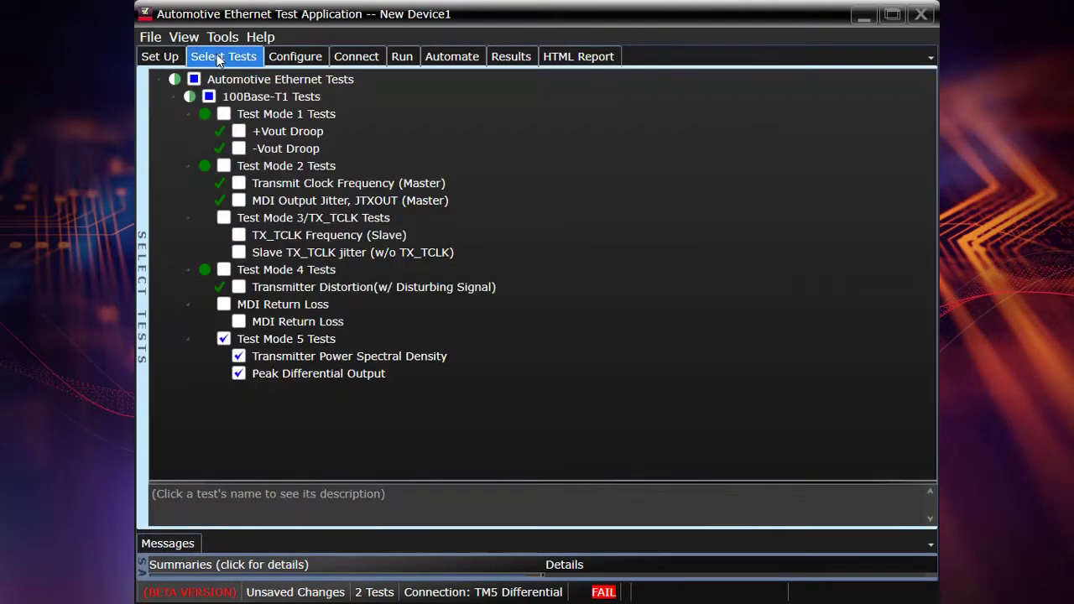
left_click(291, 57)
left_click(611, 141)
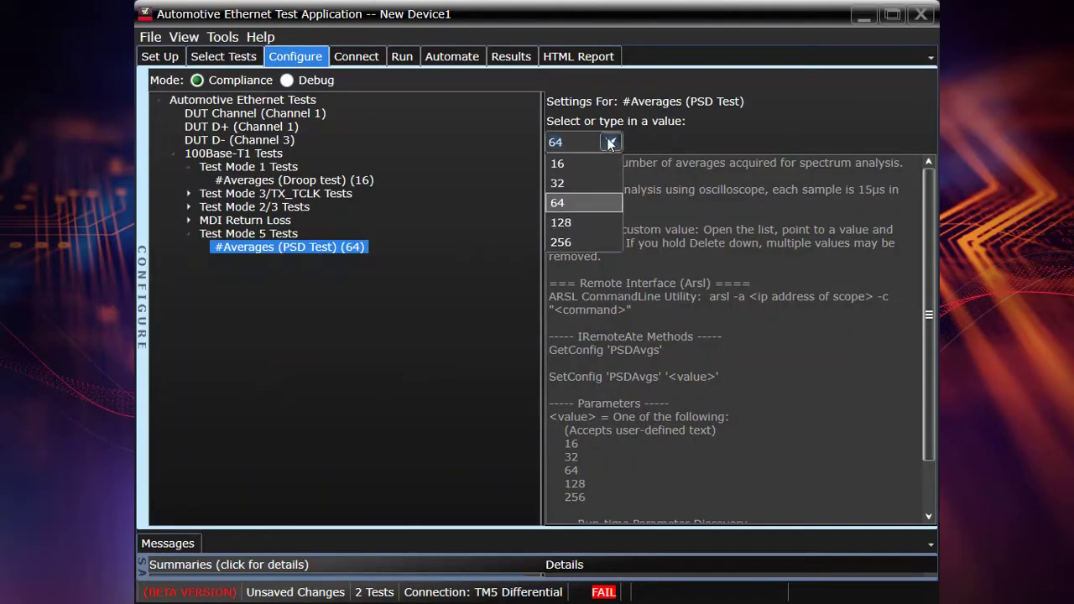
left_click(571, 205)
Confirm the Test Mode 5 differential oscilloscope connection is completed
left_click(356, 57)
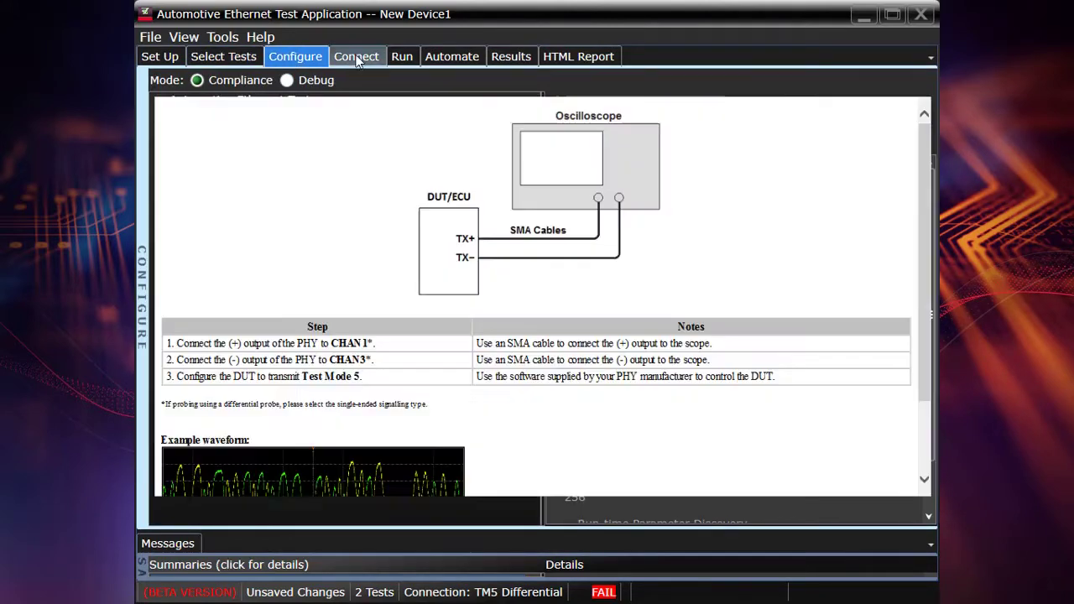
scroll(384, 236, "down", 2)
scroll(384, 236, "down", 1)
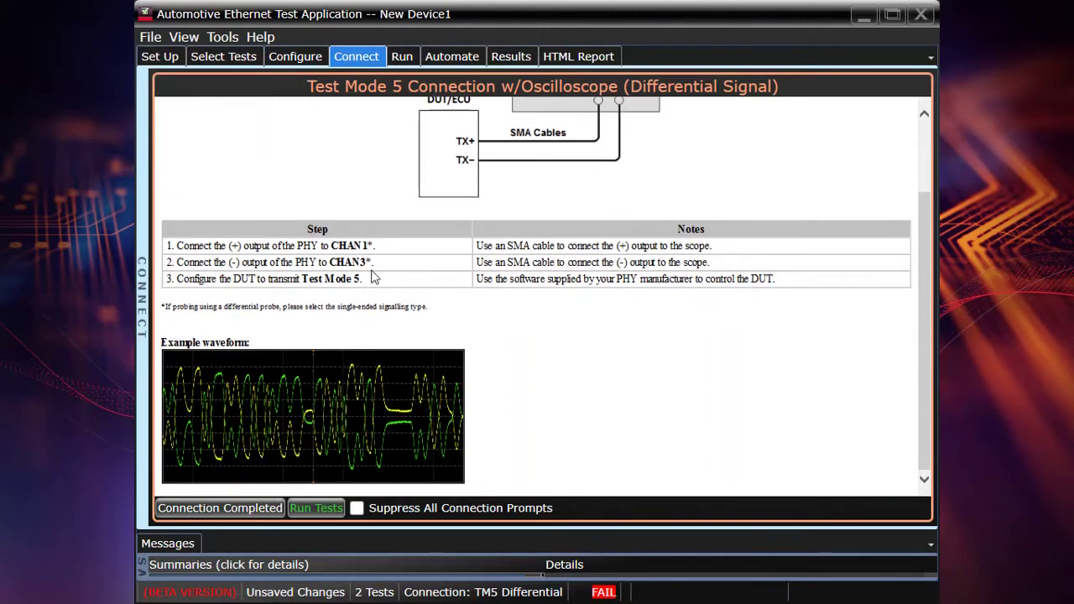
left_click(241, 506)
Run the Test Mode 5 tests, confirming the TM5 Differential connection while watching the live waveform
left_click(314, 505)
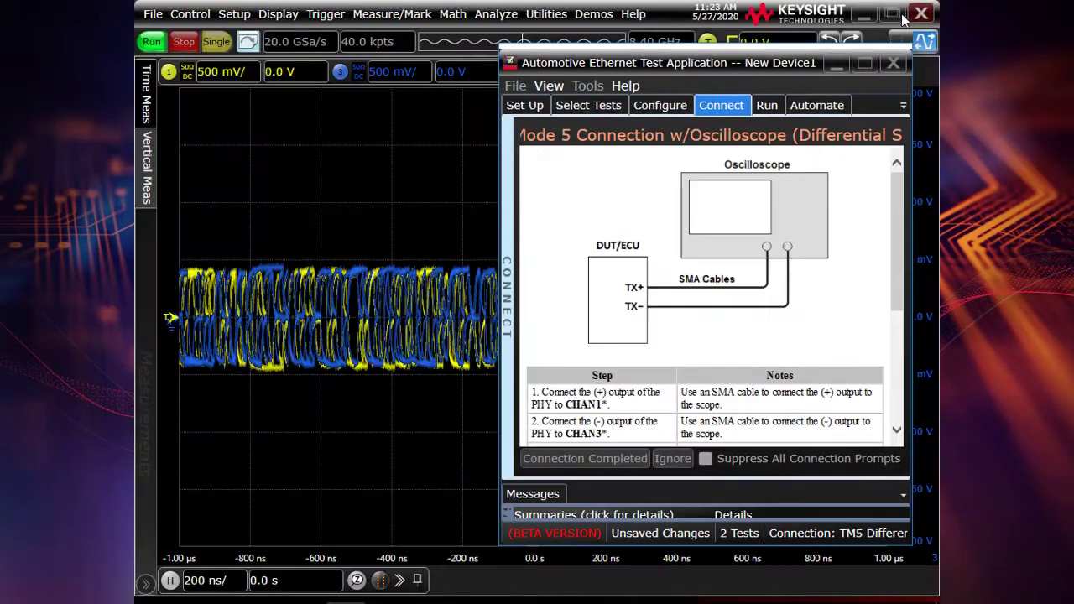
left_click(892, 14)
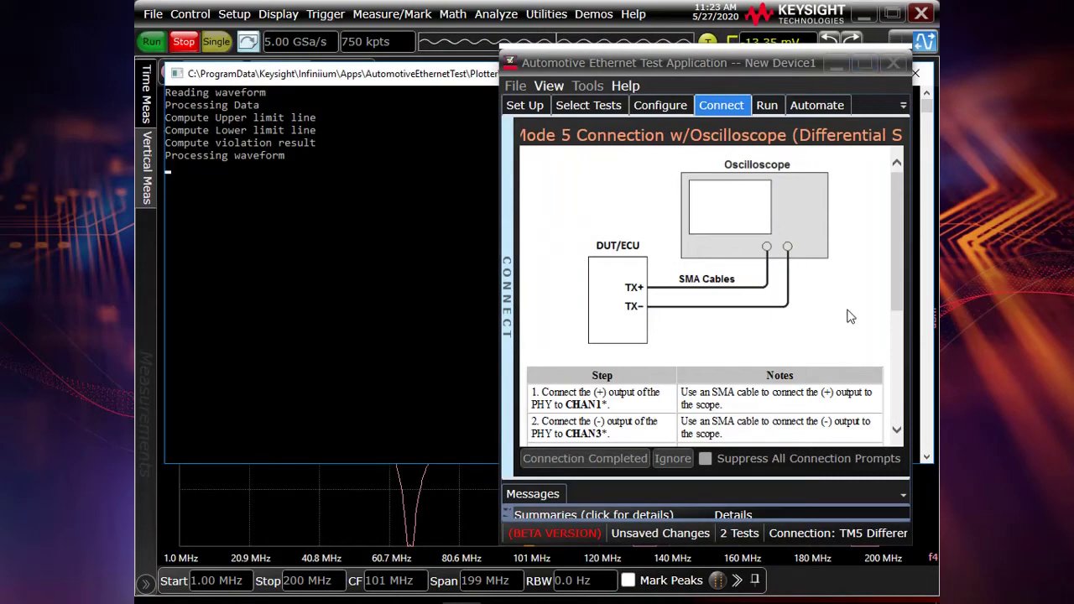
left_click(865, 64)
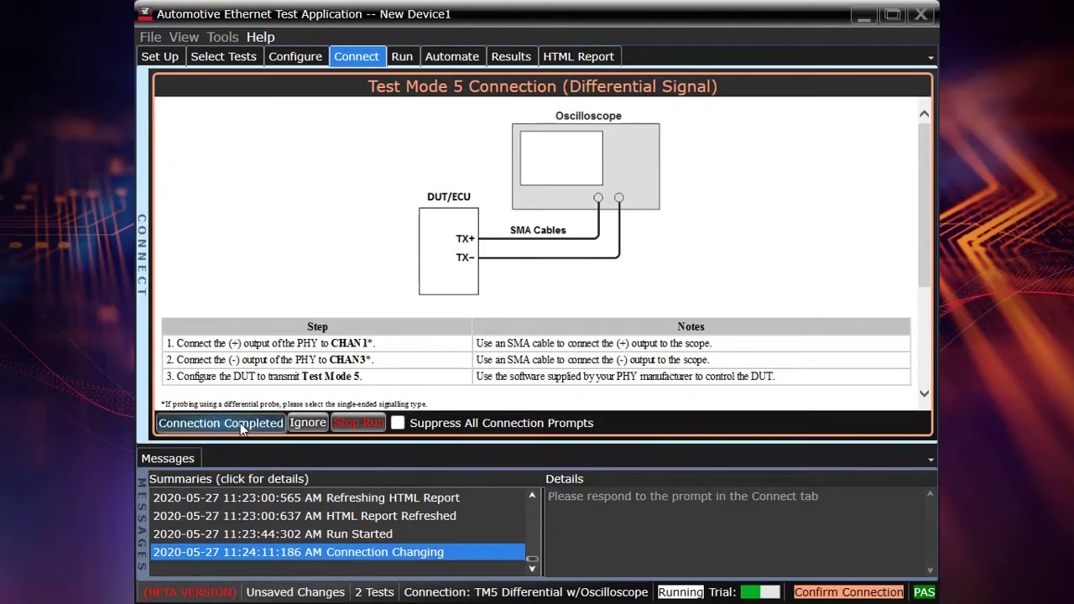
left_click(240, 422)
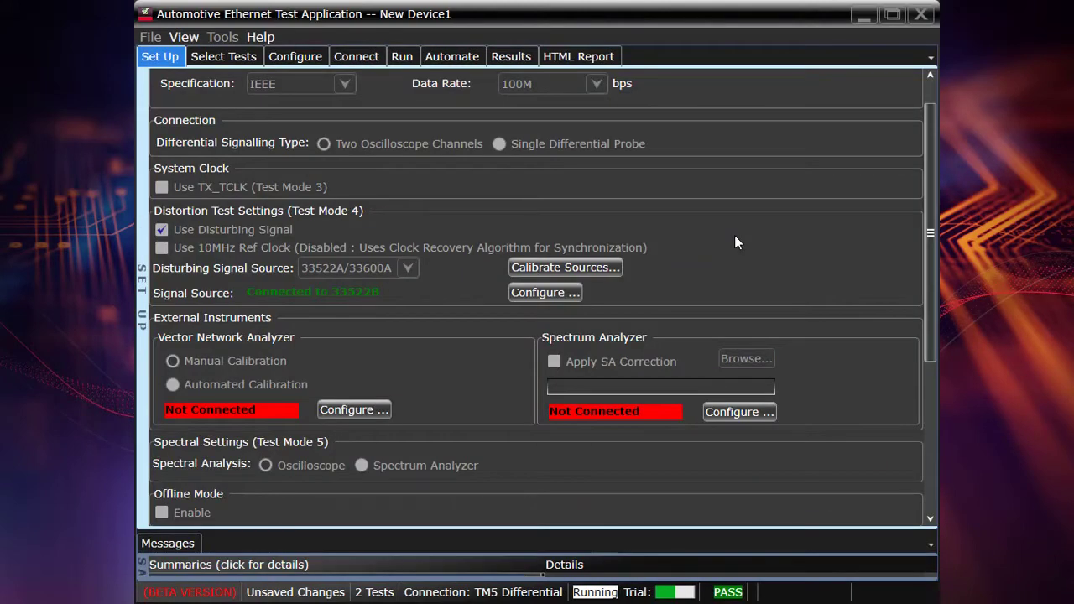
left_click(892, 14)
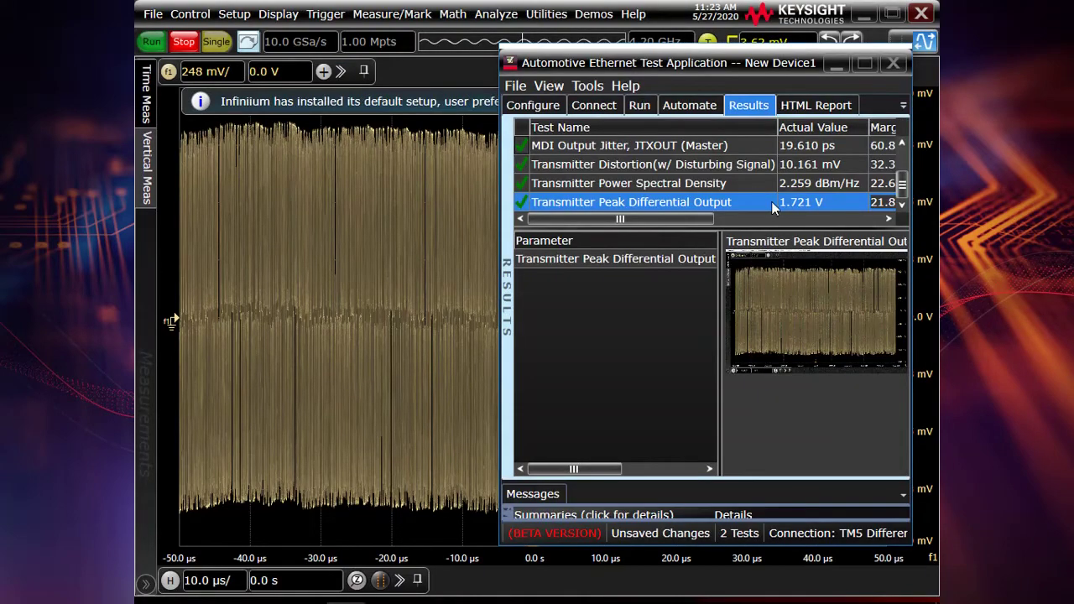
View the Power Spectral Density and Peak Differential Output result details
left_click(859, 65)
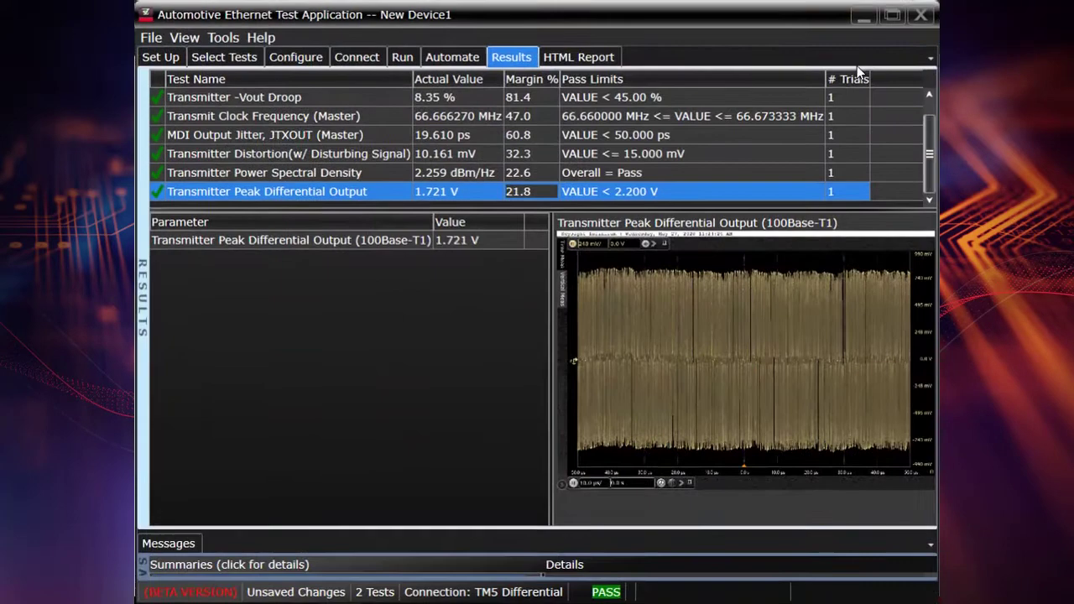
left_click(257, 173)
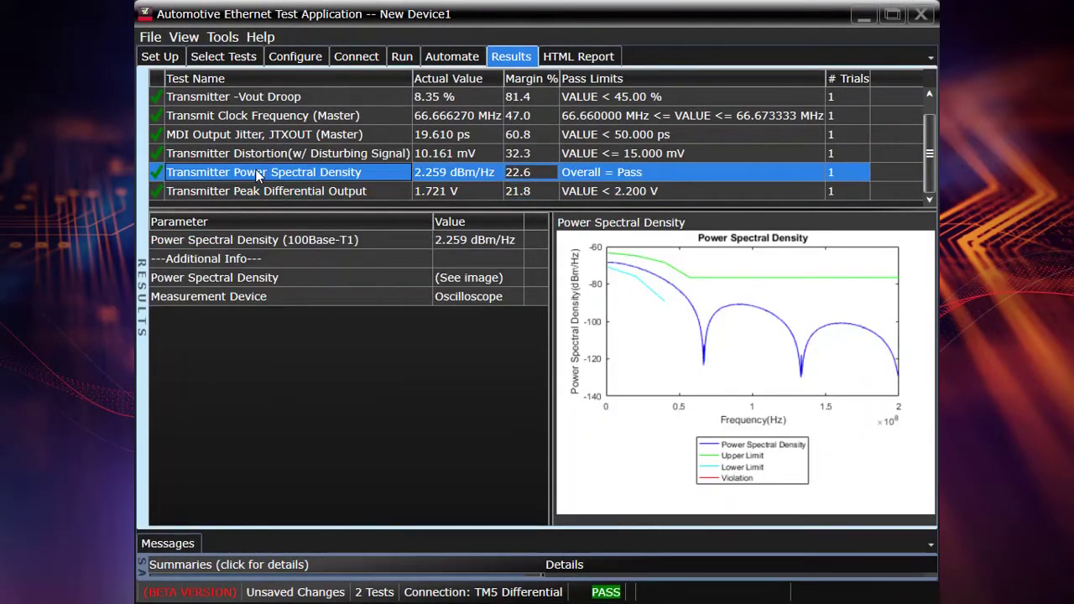
left_click(273, 192)
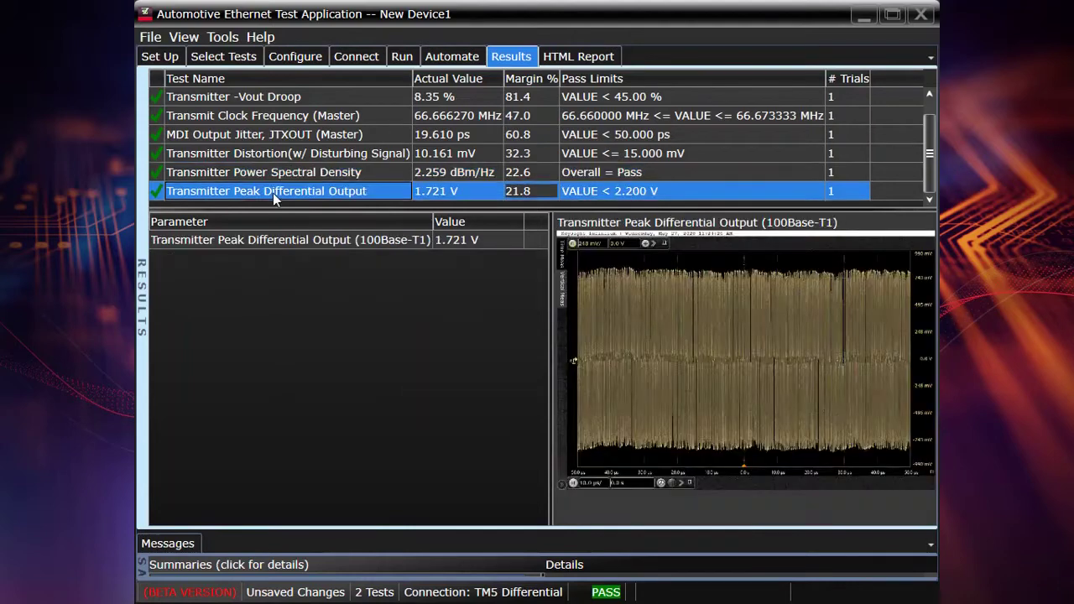
Refresh the HTML report and scroll through its results to the overall PASS verdict
left_click(578, 56)
left_click(172, 79)
scroll(652, 255, "down", 10)
scroll(652, 255, "down", 20)
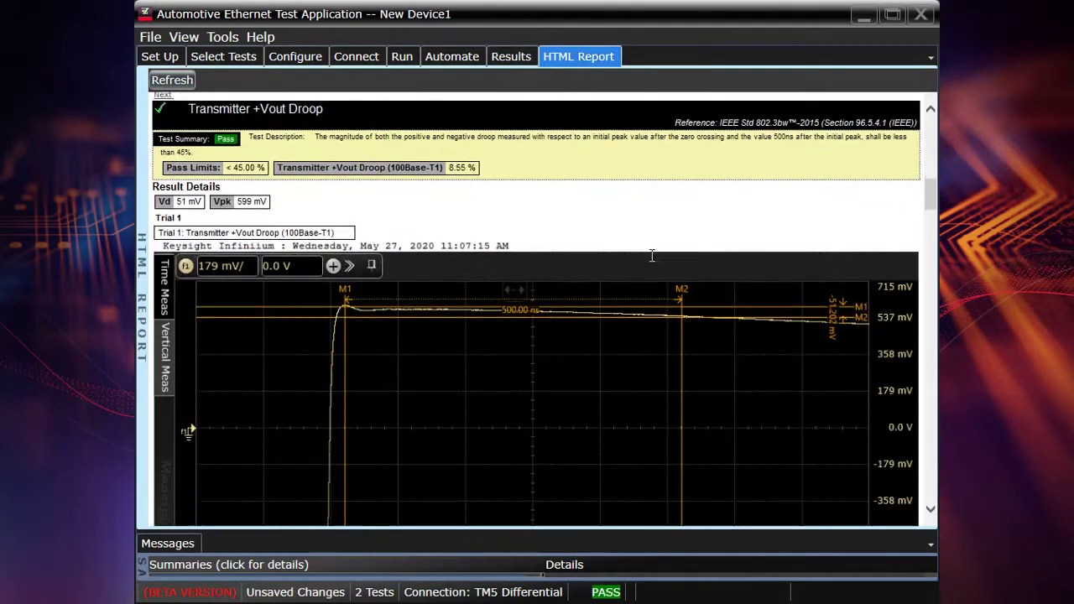
scroll(652, 255, "down", 15)
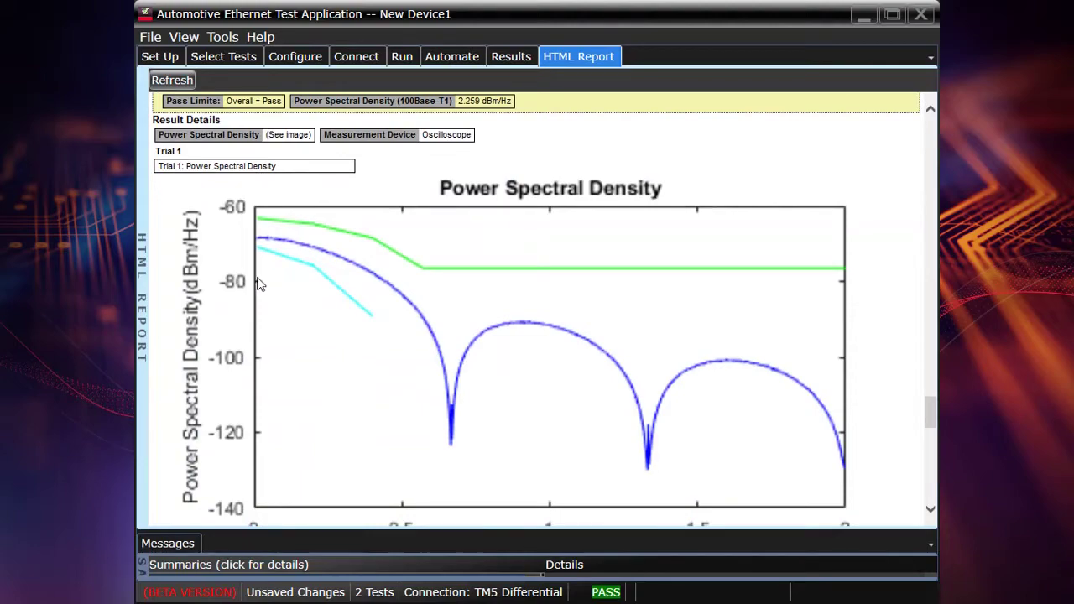
scroll(849, 321, "down", 3)
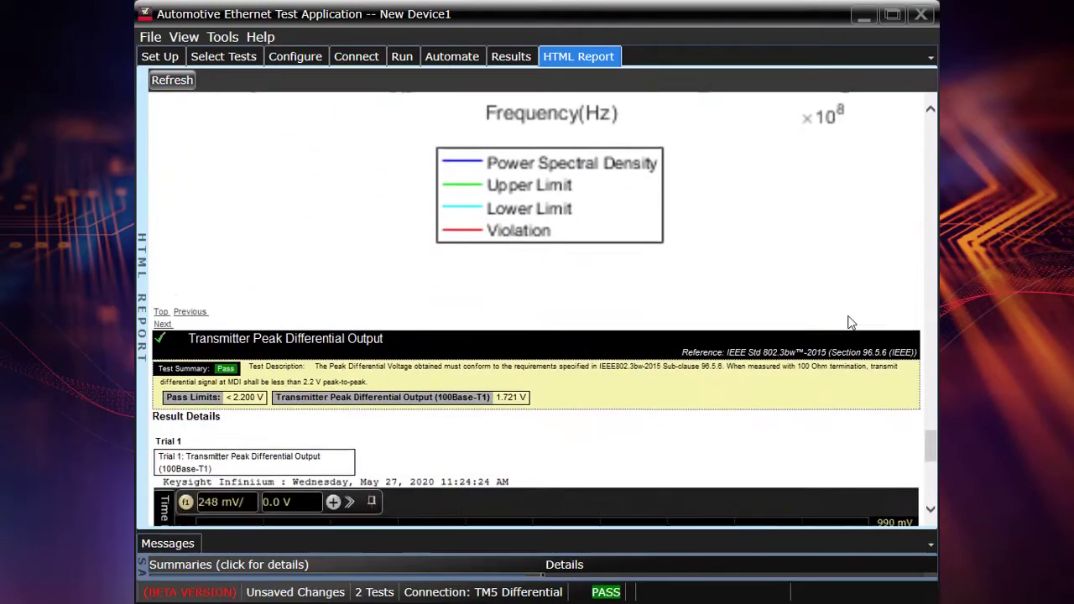
scroll(850, 323, "down", 5)
scroll(849, 323, "up", 10)
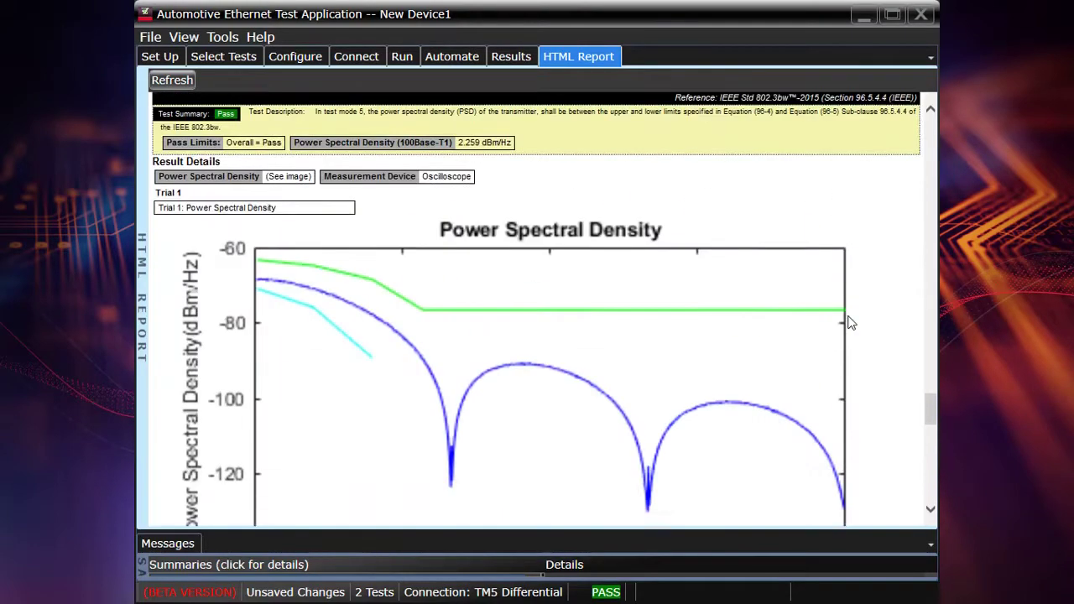
scroll(849, 323, "up", 15)
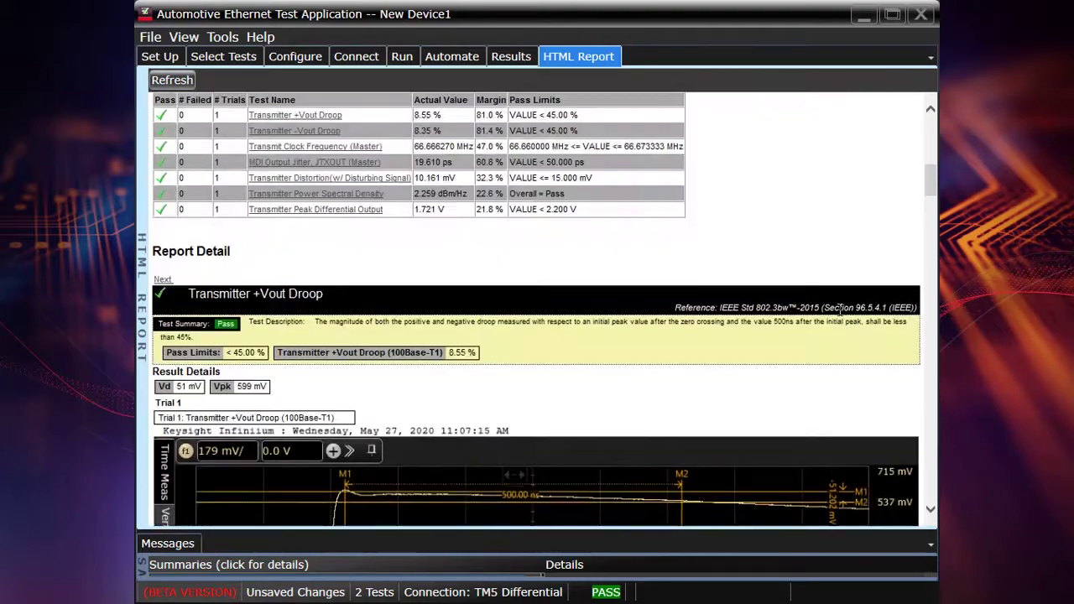
scroll(839, 309, "up", 5)
double_click(550, 200)
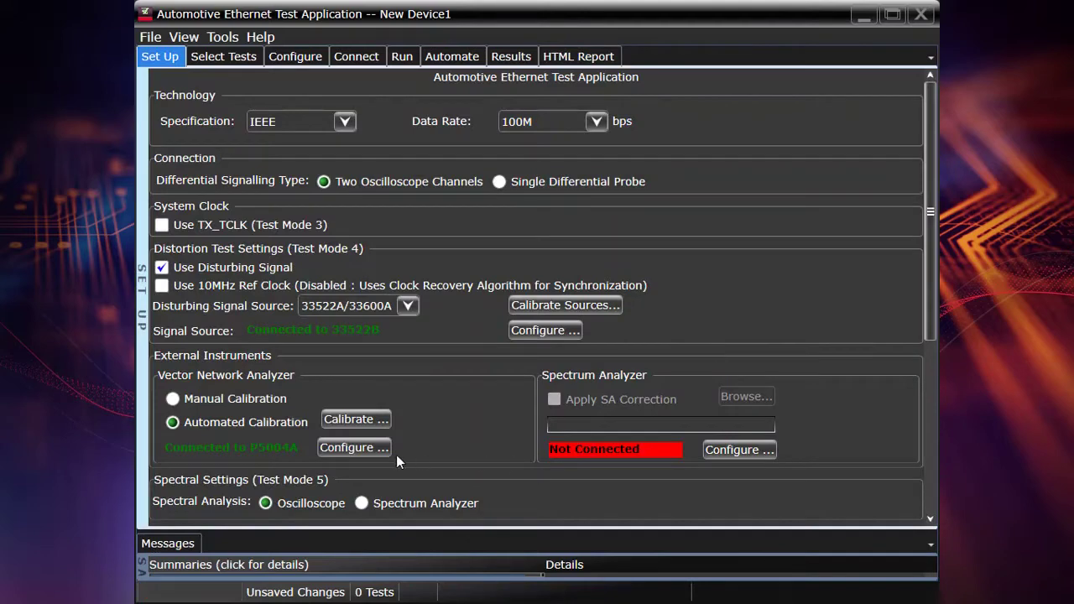
Check the network analyzer's address, then open ENA calibration setup with Return Loss test type
left_click(359, 448)
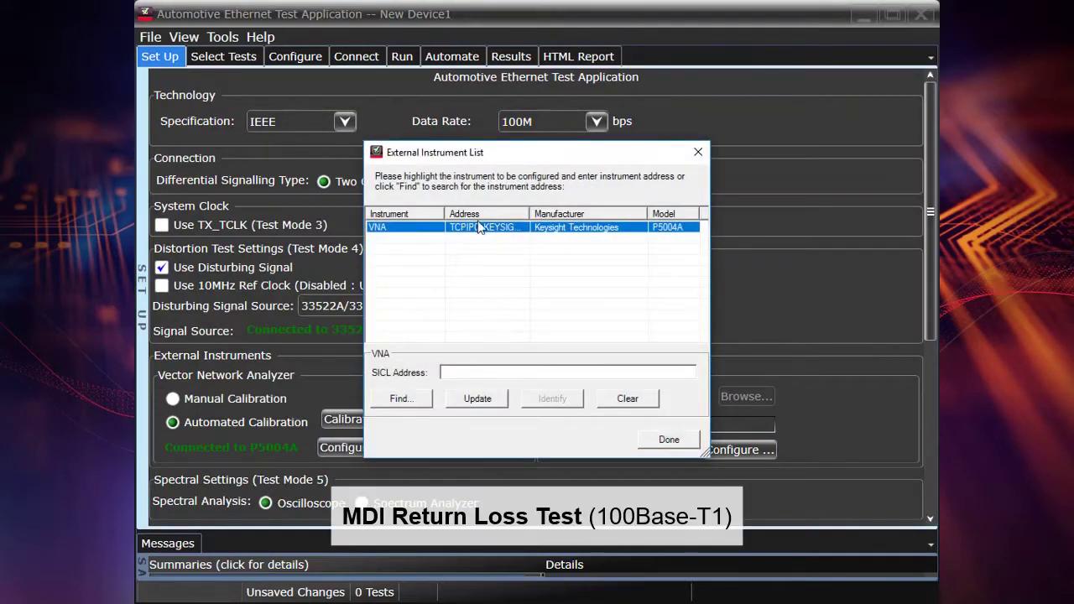
left_click(664, 440)
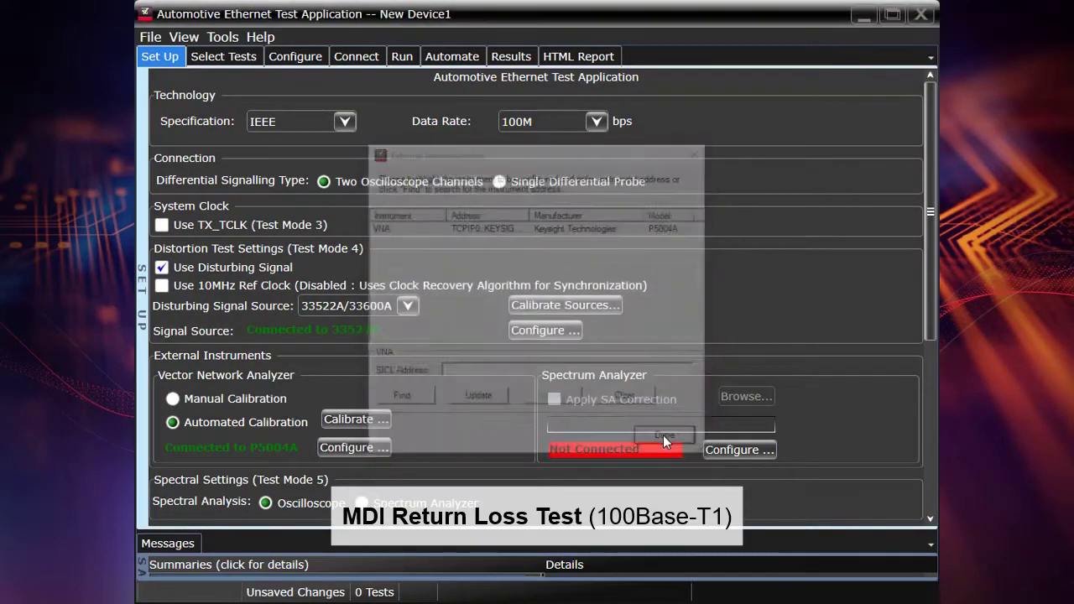
left_click(356, 420)
left_click_drag(455, 35, 521, 11)
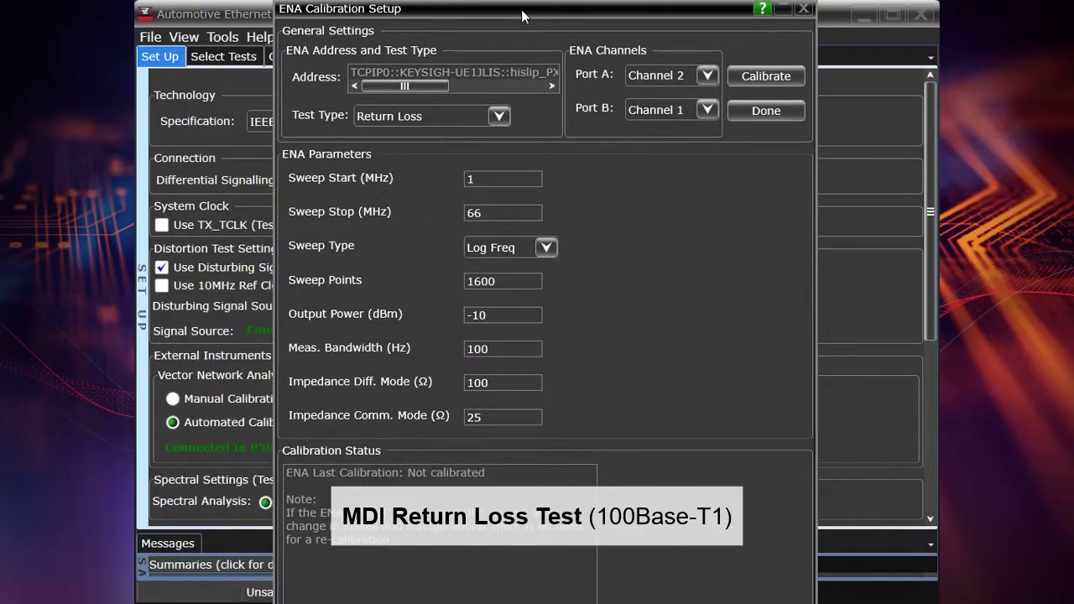
left_click(499, 123)
left_click(501, 126)
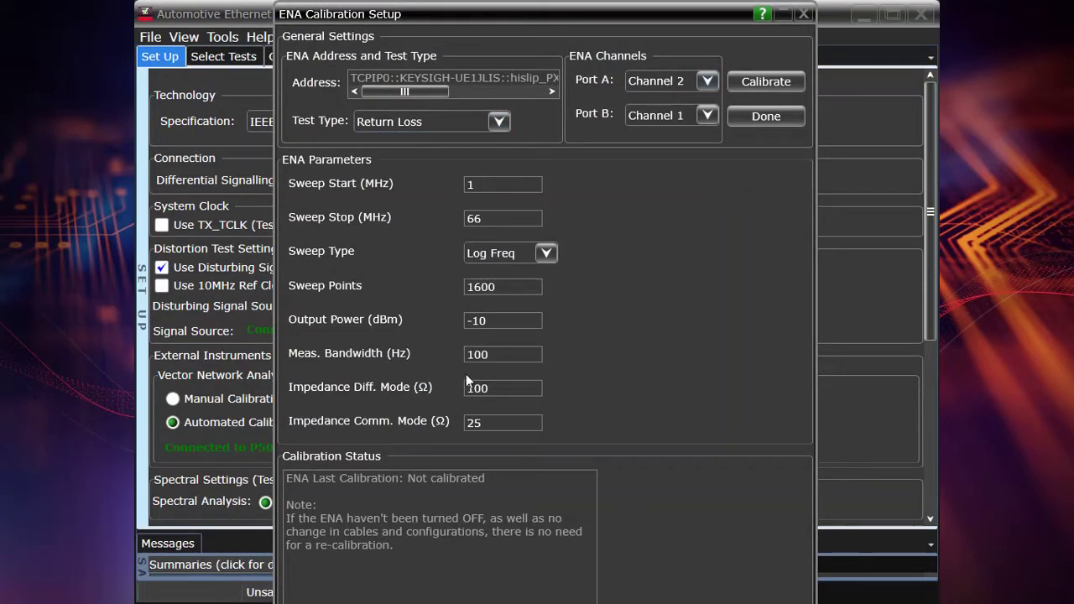
left_click_drag(427, 90, 400, 96)
Complete the guided return-loss ENA calibration after the ECal cabling, then close the setup
left_click(762, 82)
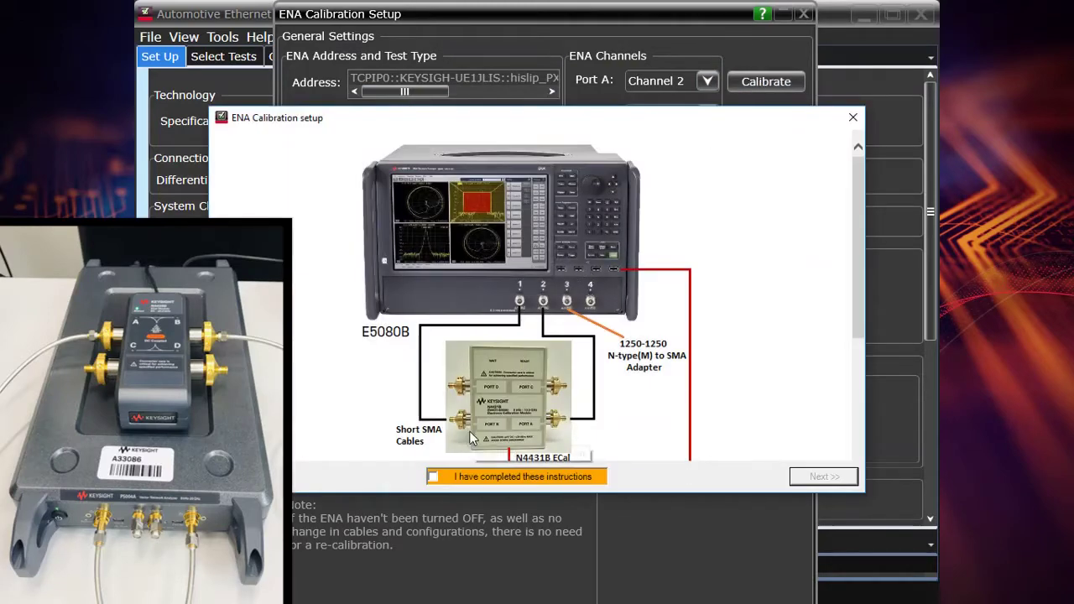
scroll(577, 294, "down", 1)
scroll(578, 294, "down", 1)
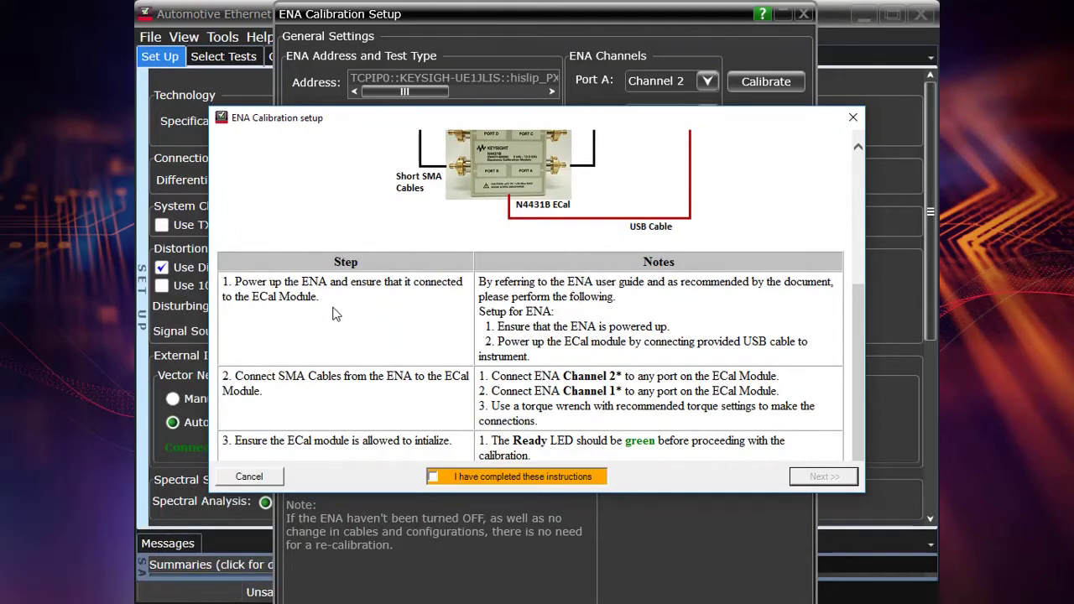
left_click(485, 480)
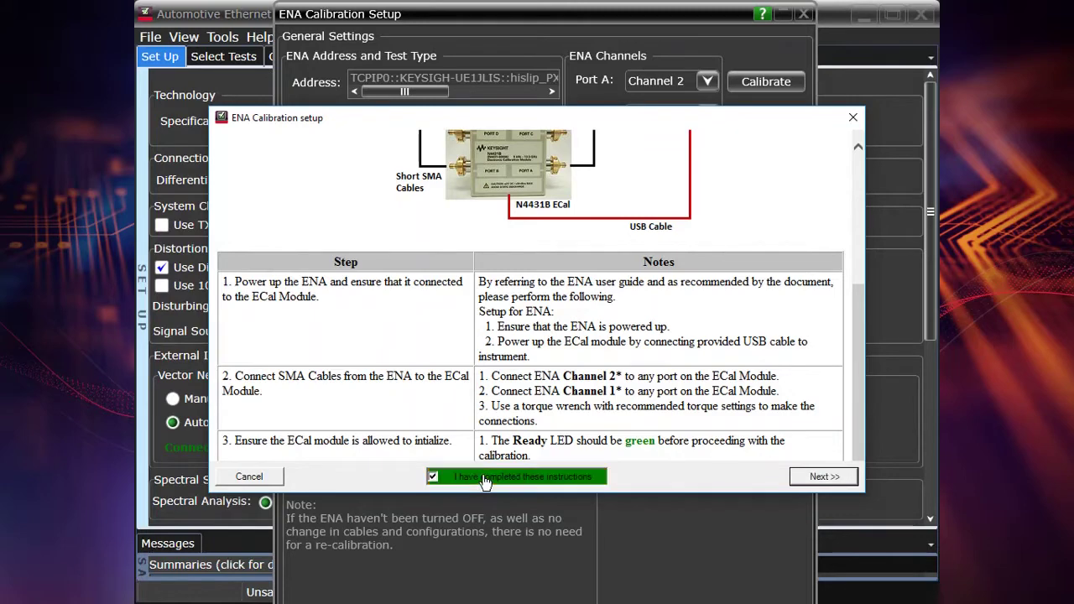
left_click(822, 475)
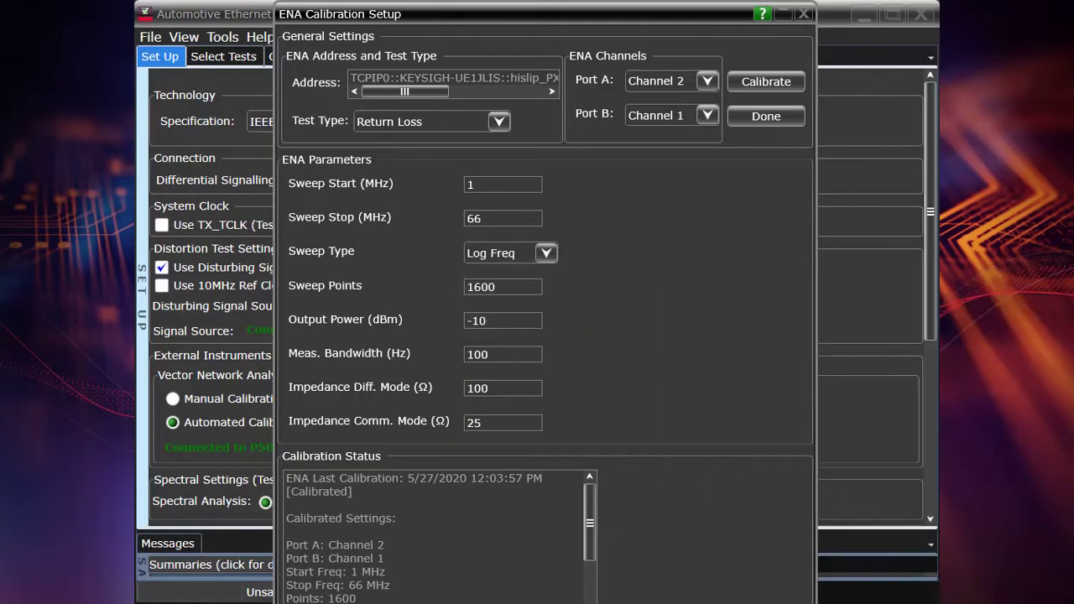
left_click(767, 116)
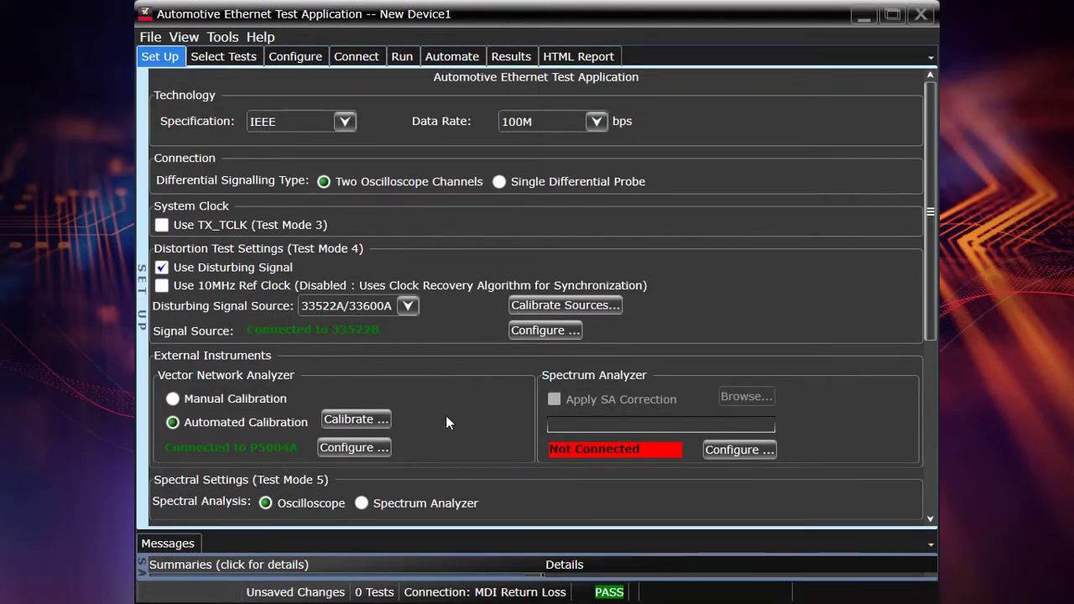
Select the MDI Return Loss test and keep its VNA Sweep Type at Log
left_click(223, 56)
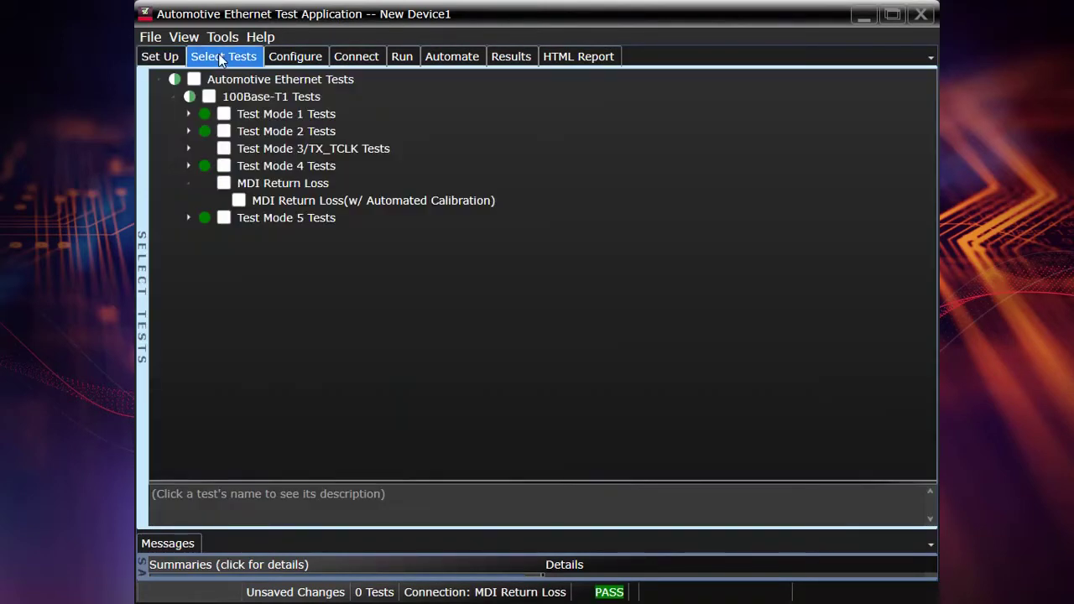
left_click(225, 183)
left_click(290, 57)
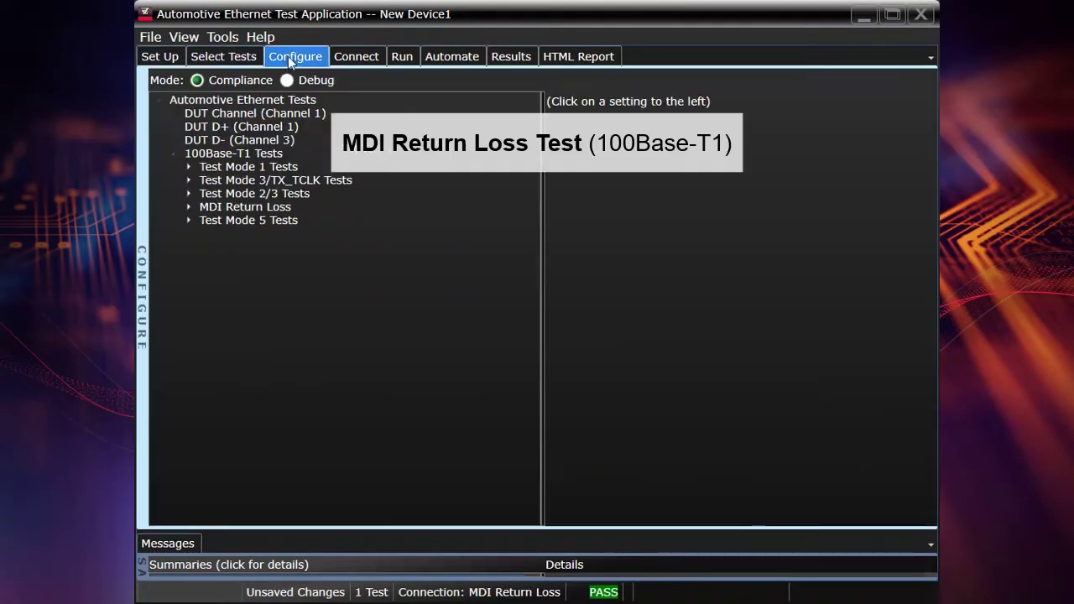
left_click(188, 208)
left_click(260, 221)
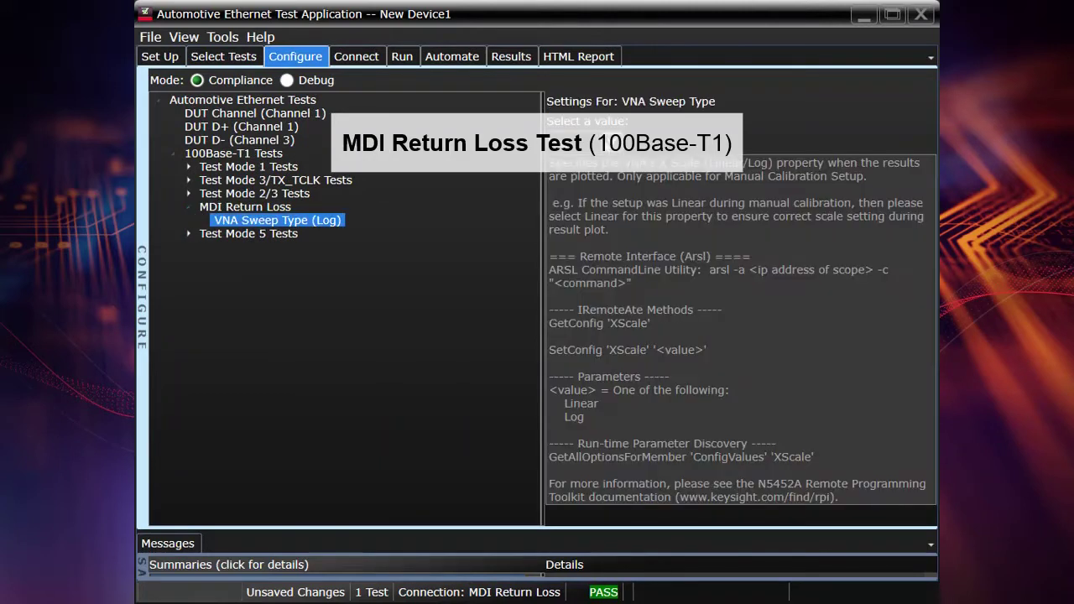
left_click(611, 142)
left_click(579, 182)
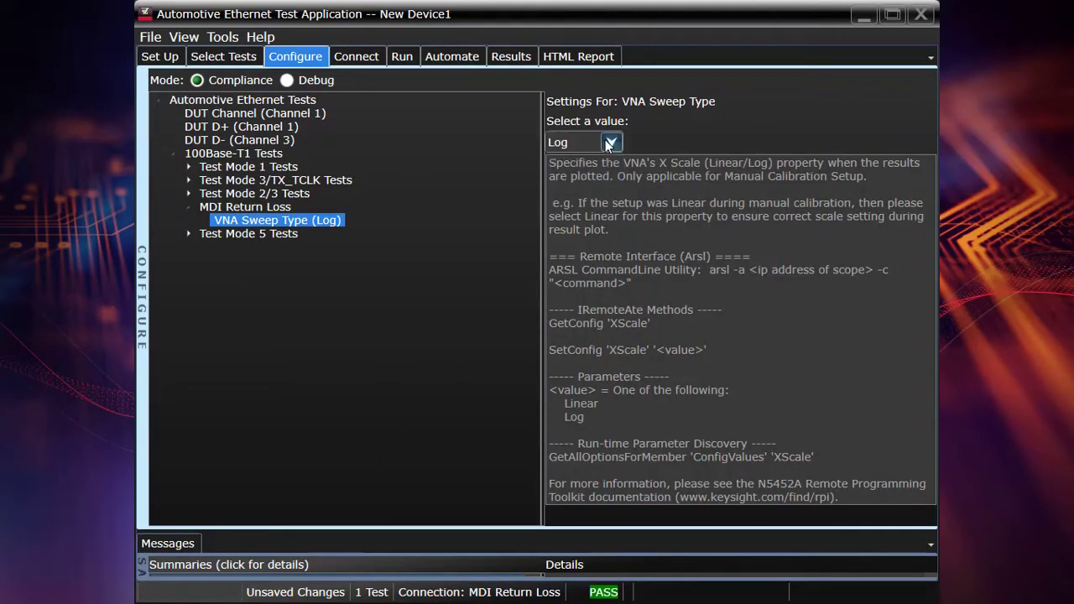
Review the return-loss connection instructions and start the MDI Return Loss test
left_click(340, 57)
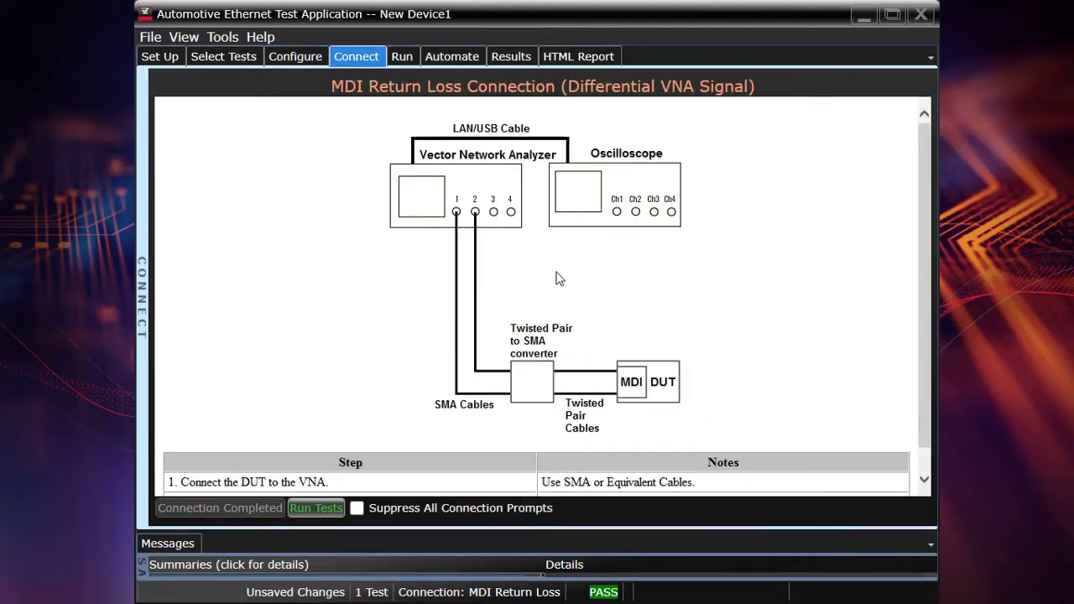
scroll(560, 278, "down", 1)
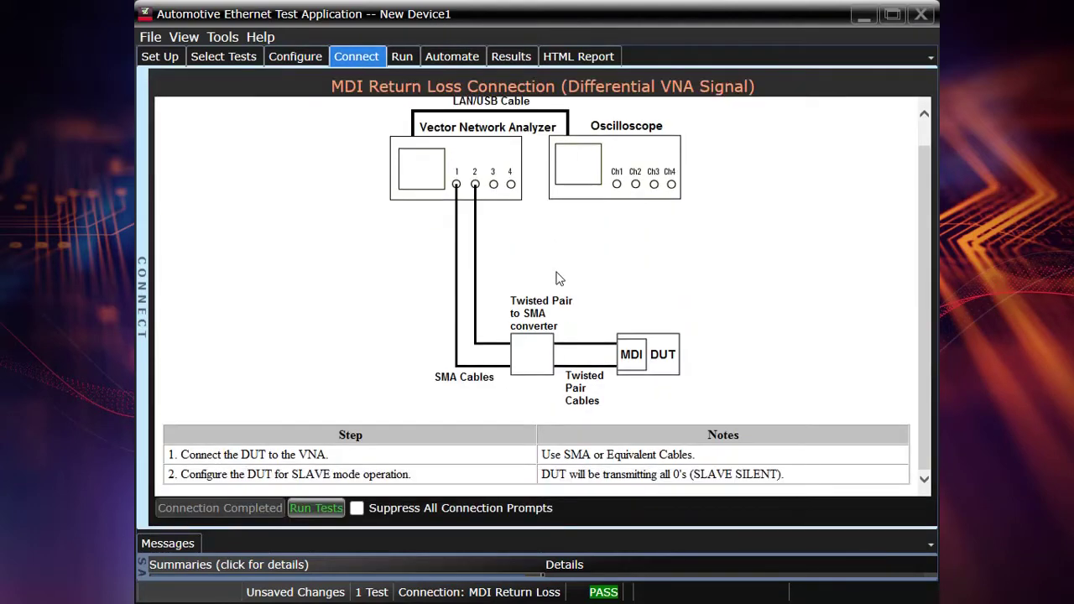
left_click(316, 509)
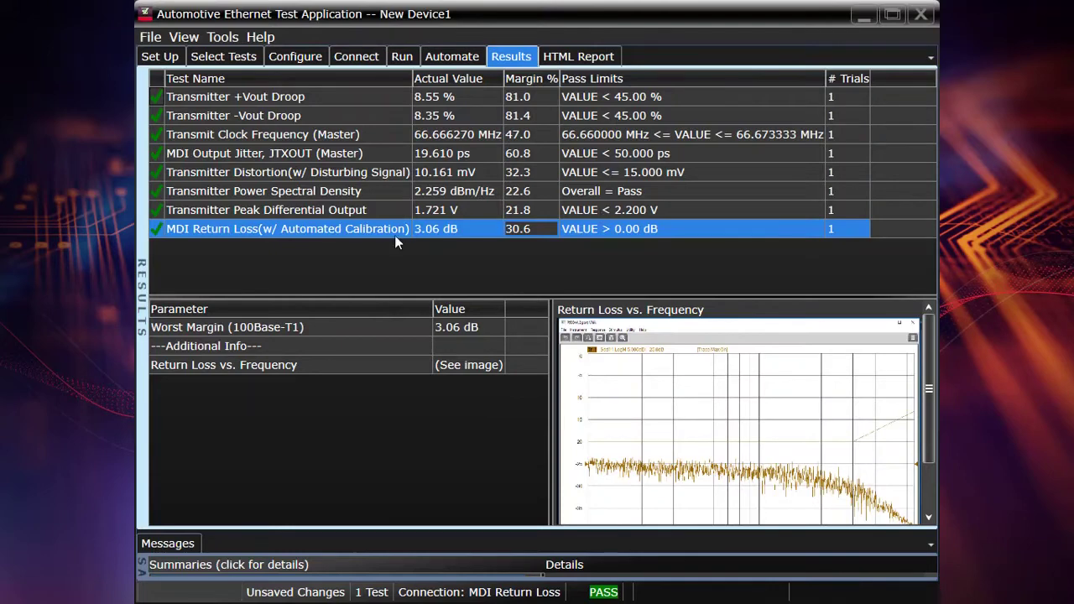
Refresh the HTML report and jump to the MDI Return Loss section's passing plot
left_click(568, 58)
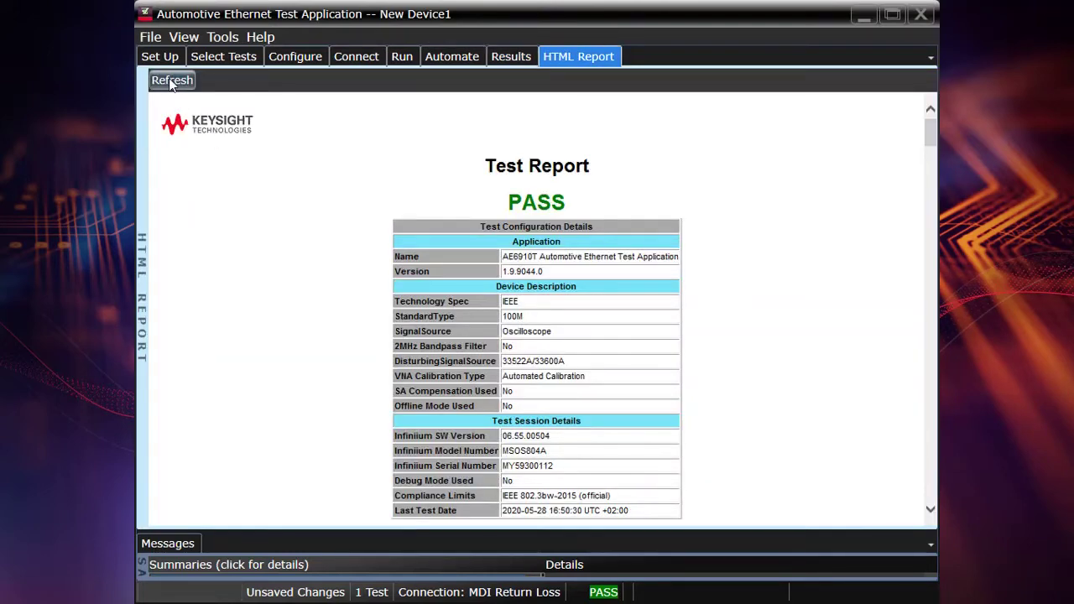
left_click(170, 84)
scroll(688, 255, "down", 5)
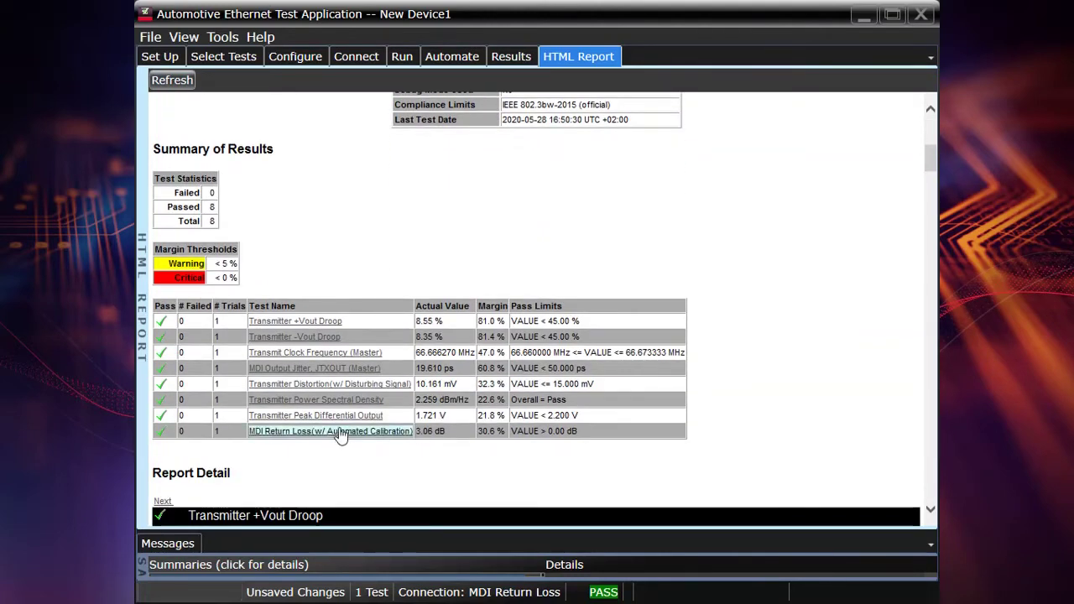
left_click(337, 431)
scroll(635, 259, "down", 3)
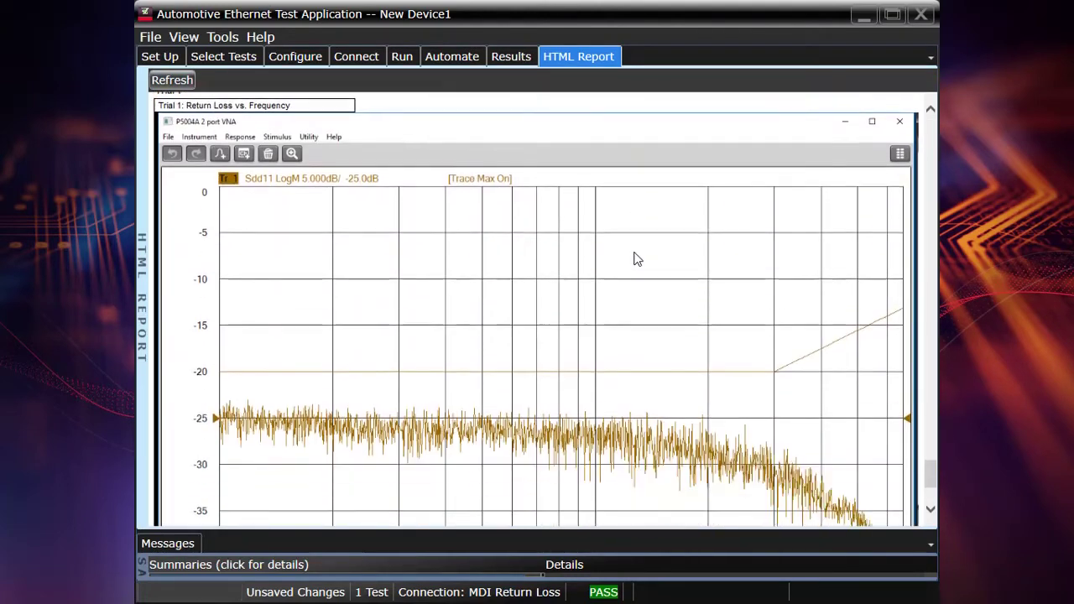
scroll(458, 376, "down", 2)
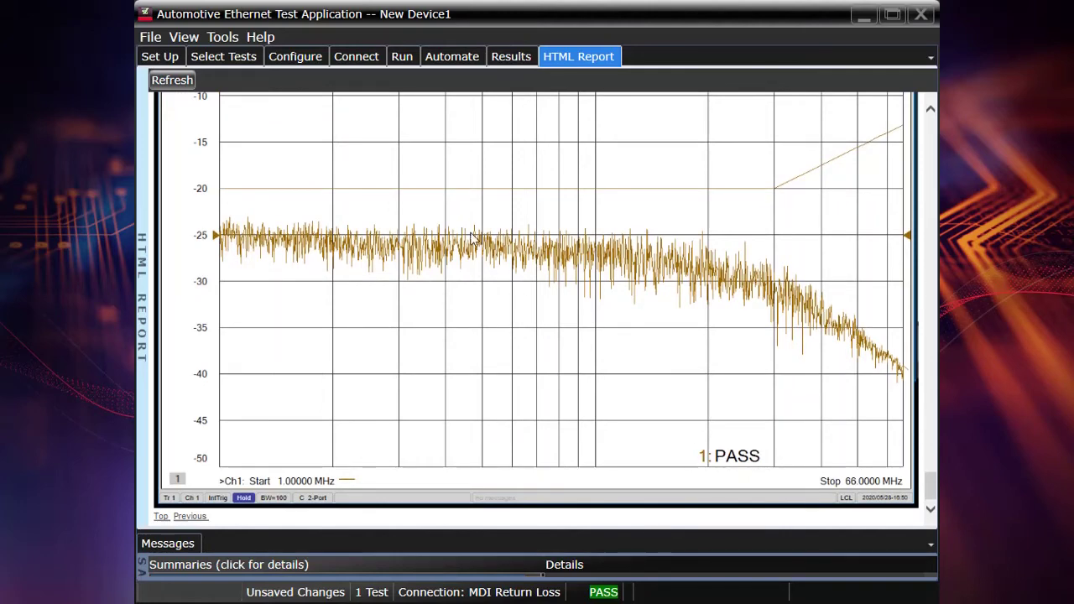
Change the specification to Open Alliance, accepting deletion of the conflicting results
left_click(163, 58)
left_click(326, 120)
left_click(301, 167)
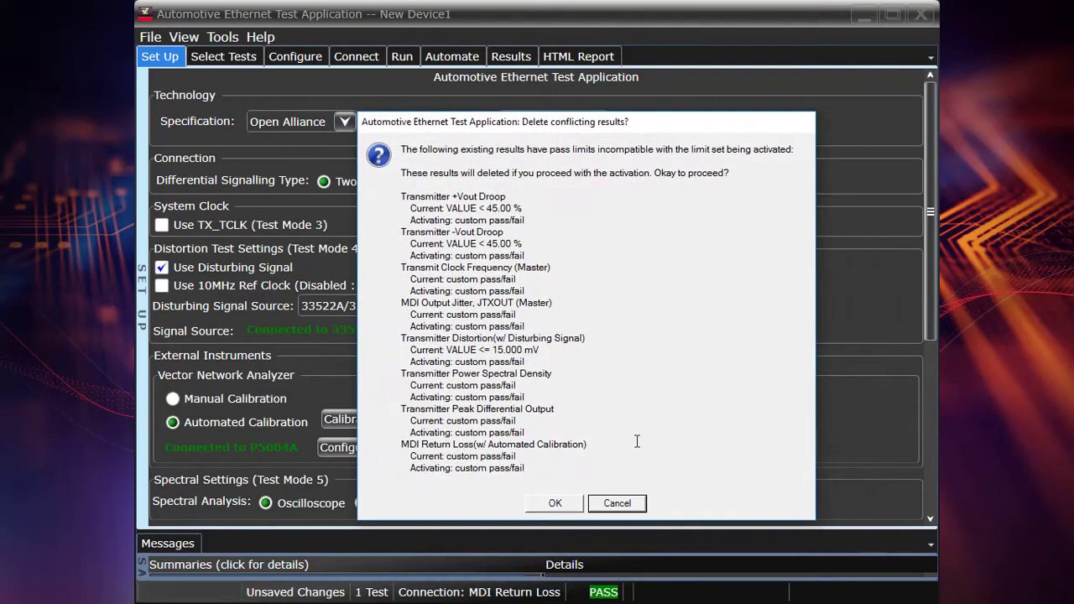
left_click(554, 502)
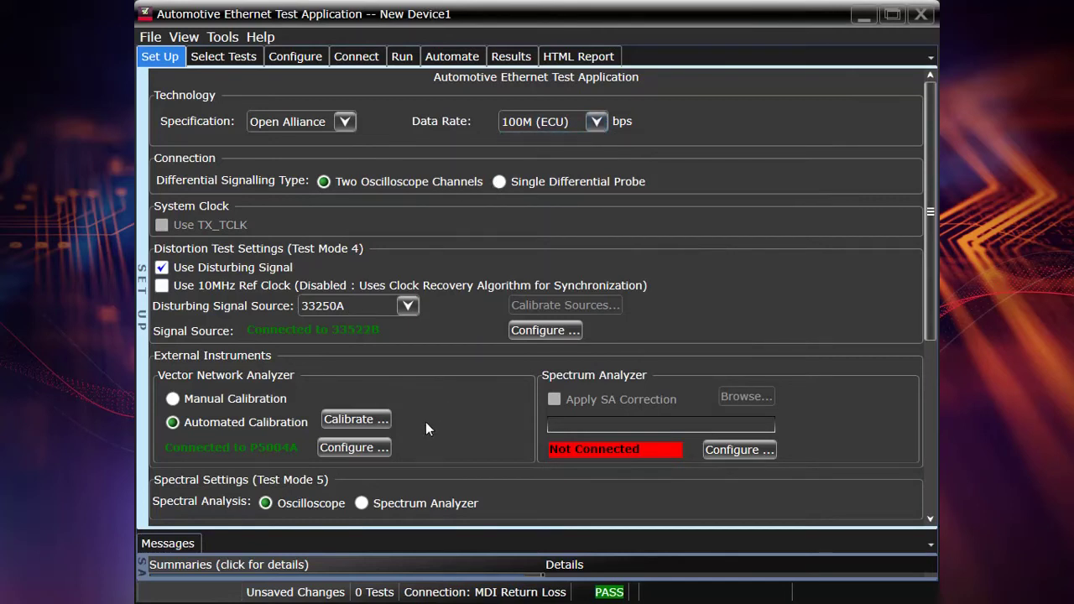
Expand the OABR_PMA_TX_08 through OABR_PMA_TX_01 test groups in Select Tests
left_click(220, 59)
left_click(187, 217)
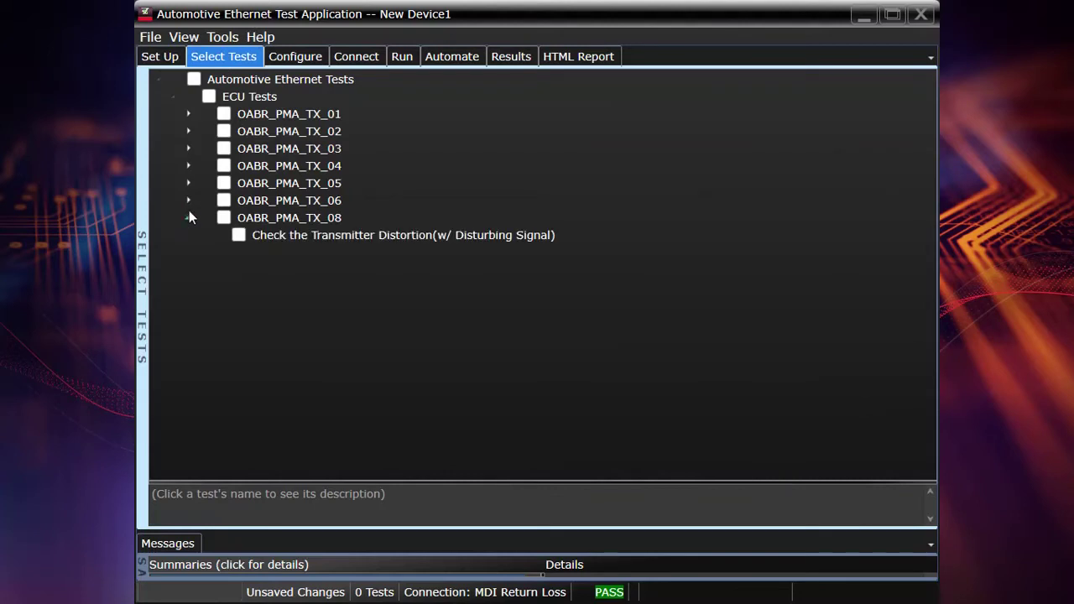
left_click(187, 198)
left_click(187, 183)
left_click(188, 165)
left_click(188, 148)
left_click(186, 130)
left_click(188, 113)
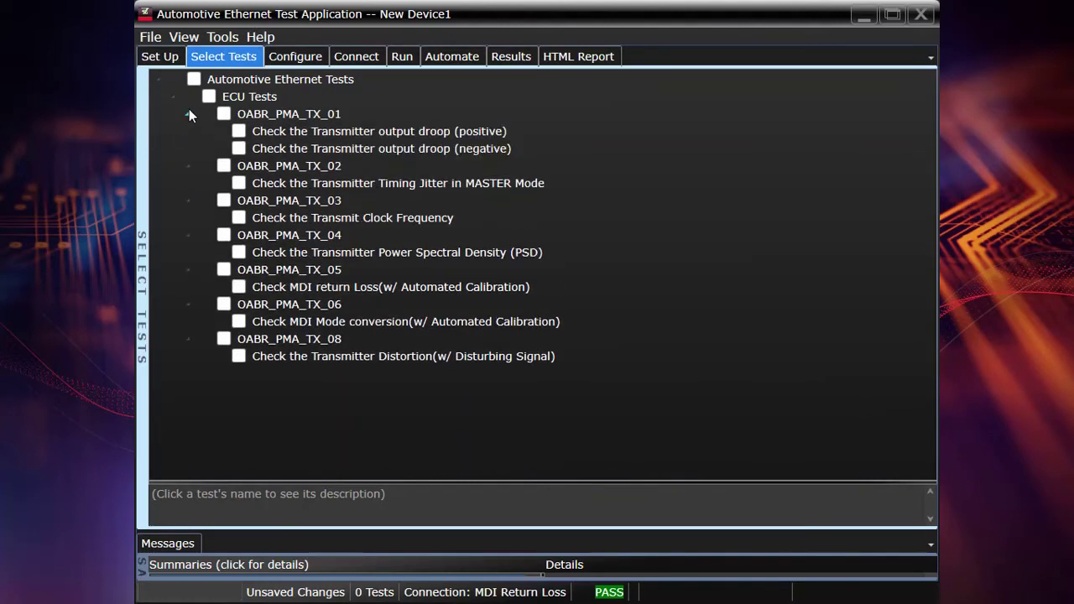